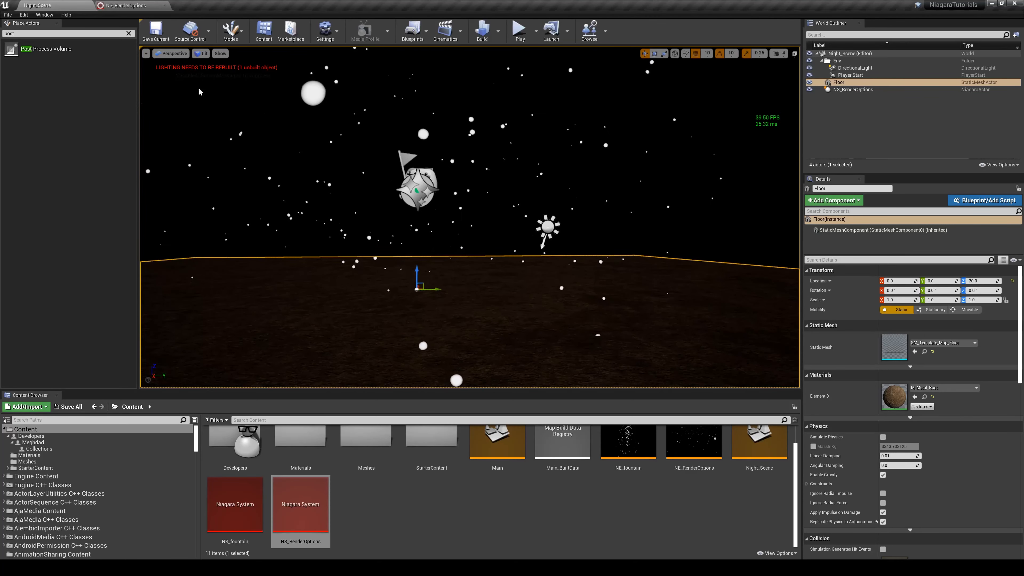
Add a second Light Renderer to the Lights emitter of NS_RenderOptions and open its settings
{"action": "left_click", "coordinate": [126, 5]}
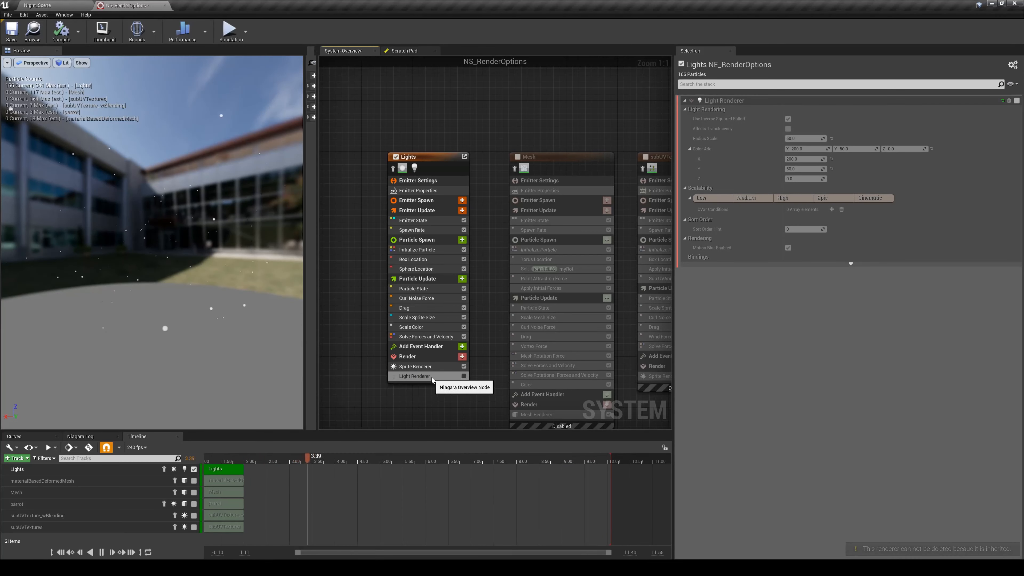
{"action": "left_click", "coordinate": [462, 357]}
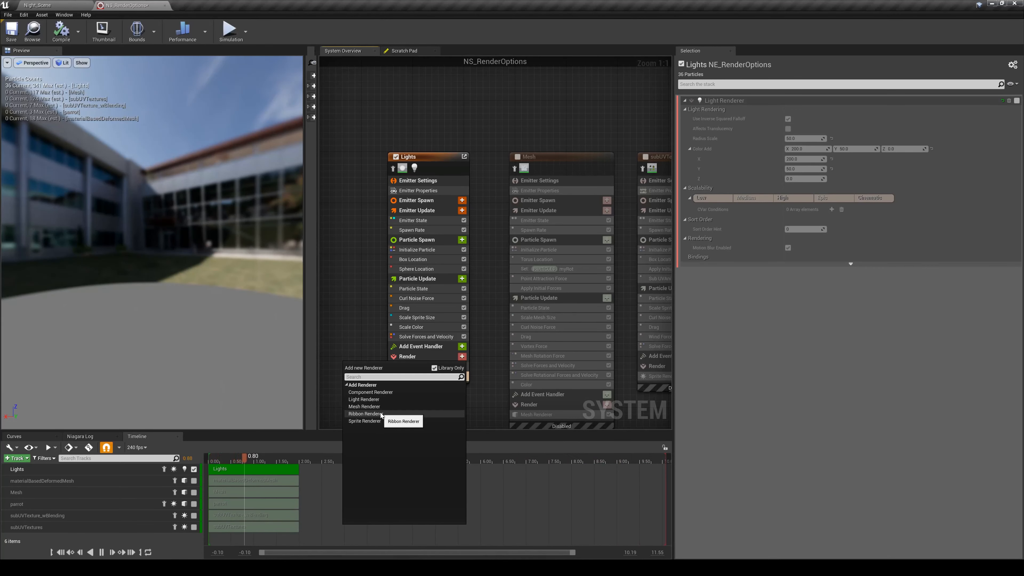
{"action": "left_click", "coordinate": [364, 399]}
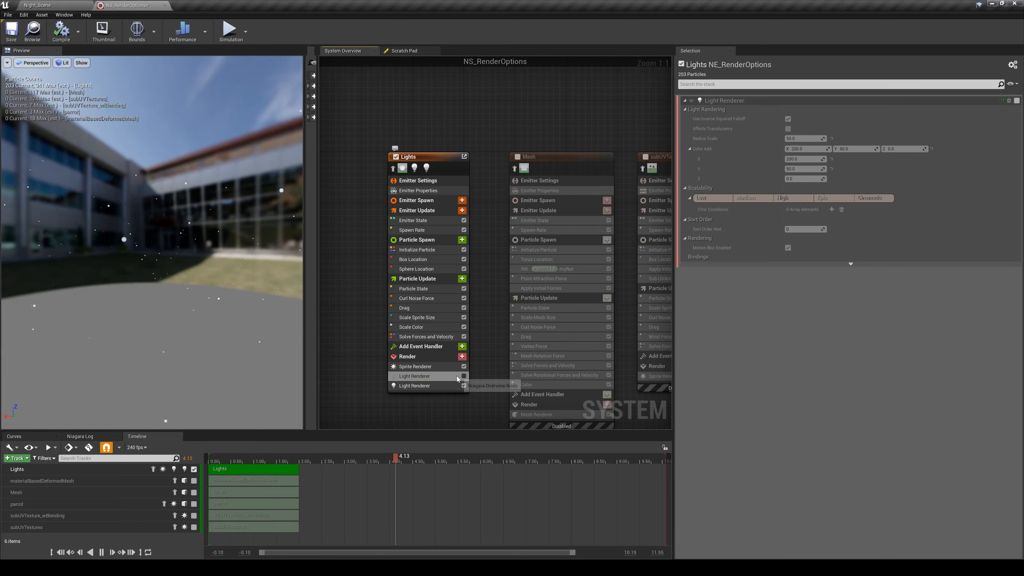
{"action": "left_click", "coordinate": [433, 386]}
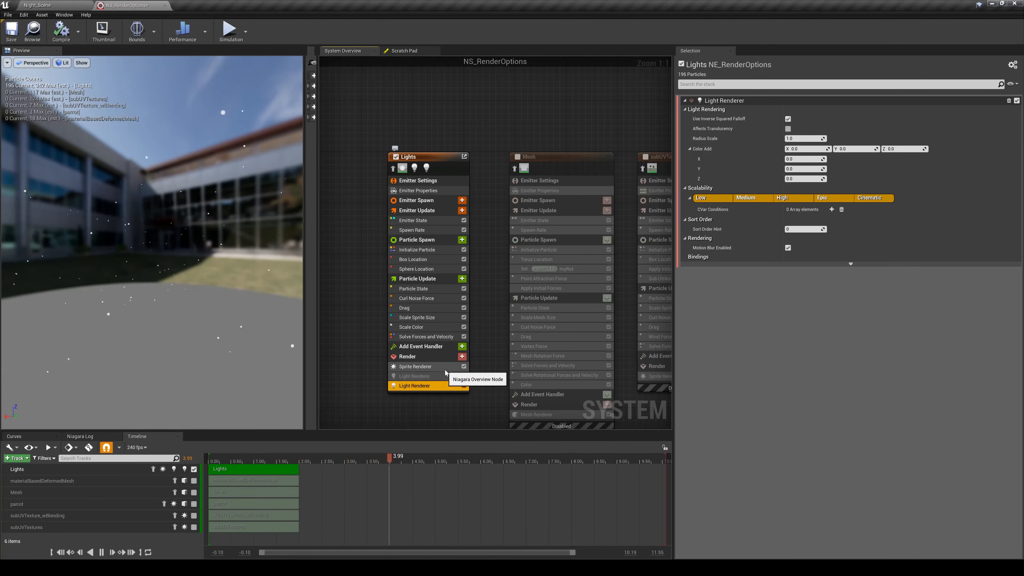
Disable the Lights emitter's Sprite Renderer and view the effect in Night_Scene
{"action": "left_click", "coordinate": [464, 366]}
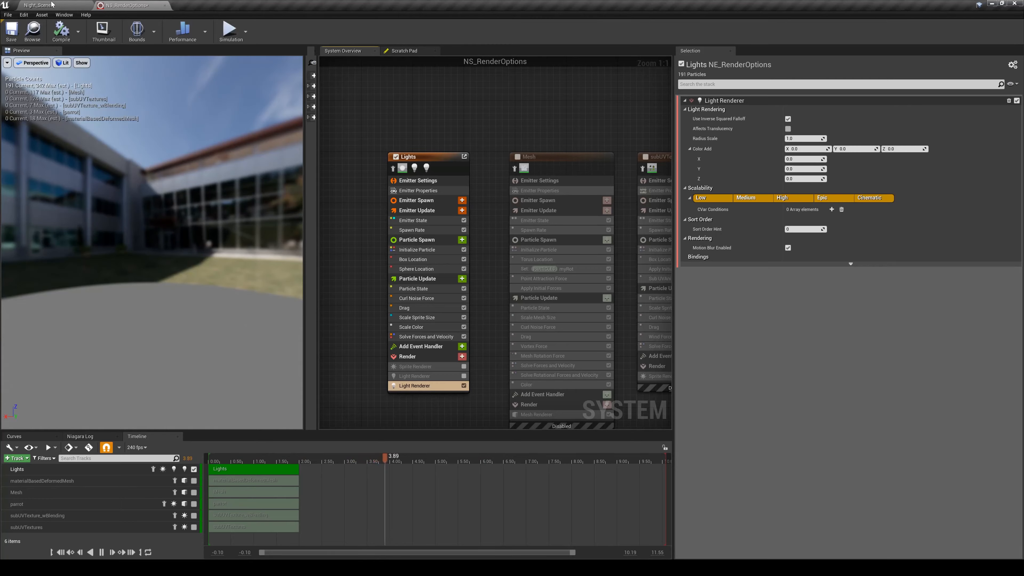
{"action": "left_click", "coordinate": [38, 5]}
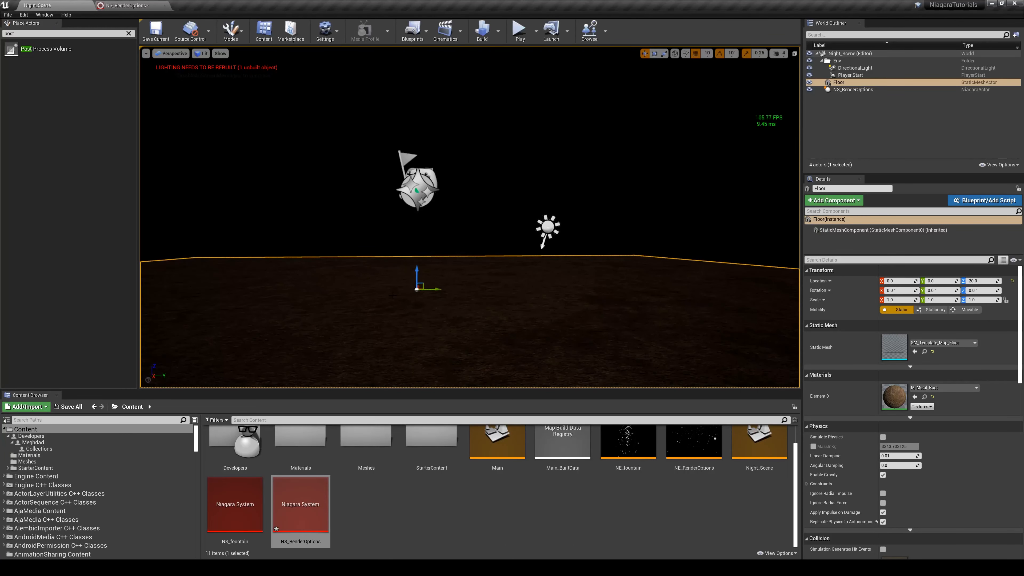
{"action": "left_click_drag", "start_coordinate": [392, 295], "coordinate": [391, 299]}
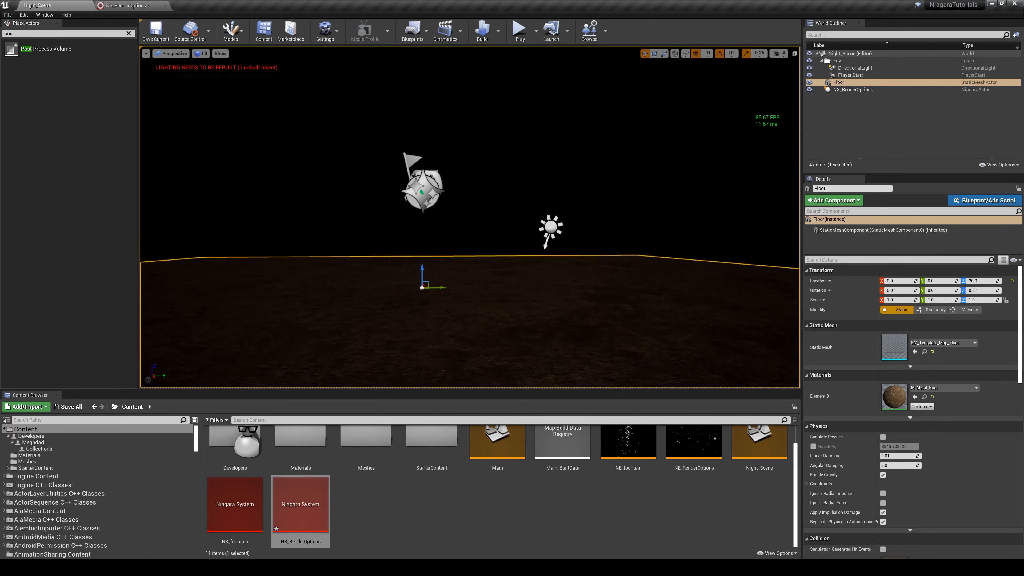
Set the new Light Renderer's Radius Scale to 20 and Color Add X to 1, and check the lighting in Night_Scene
{"action": "left_click", "coordinate": [123, 5]}
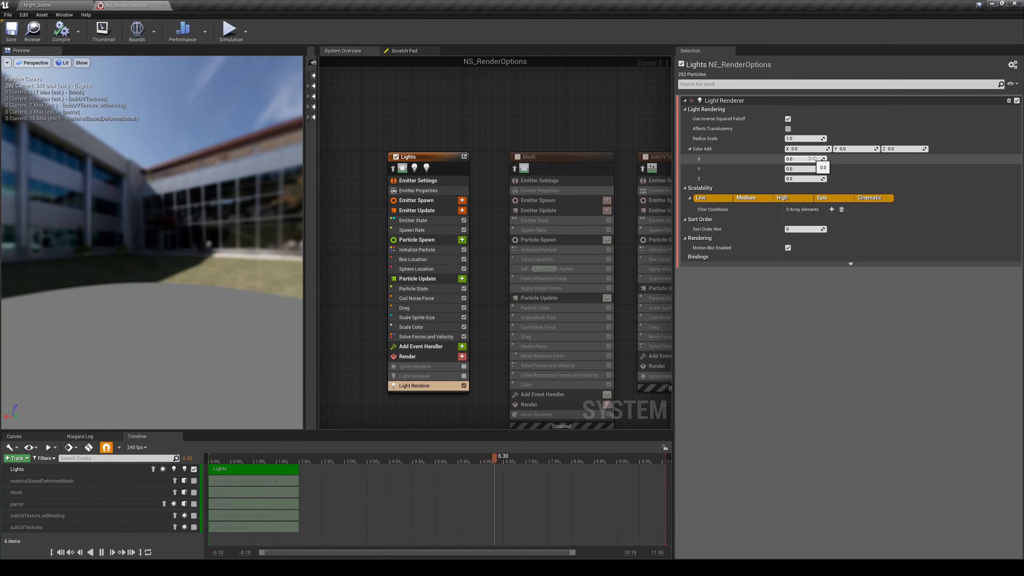
{"action": "left_click", "coordinate": [808, 138]}
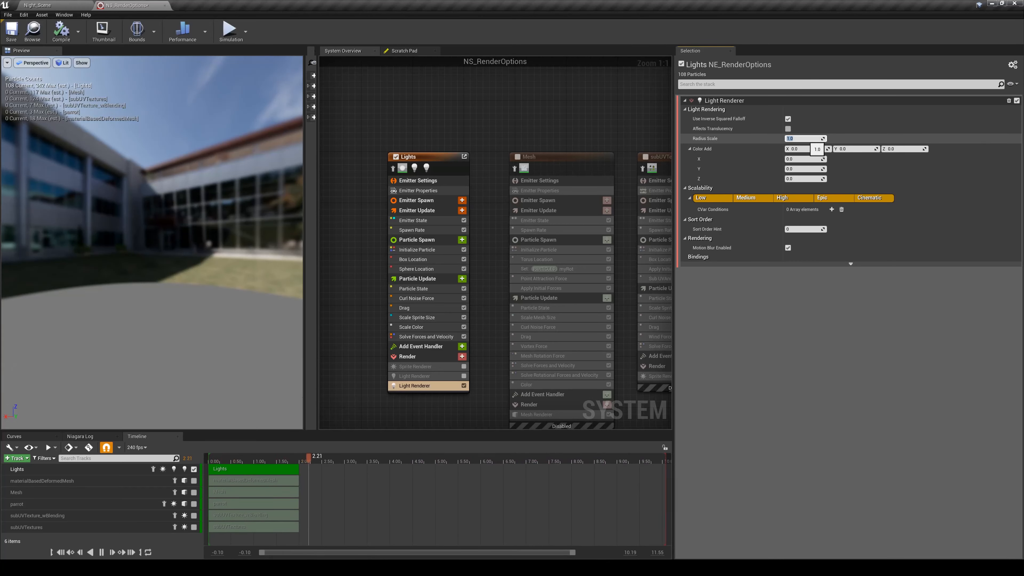
{"action": "type", "text": "20"}
{"action": "key", "text": "Return"}
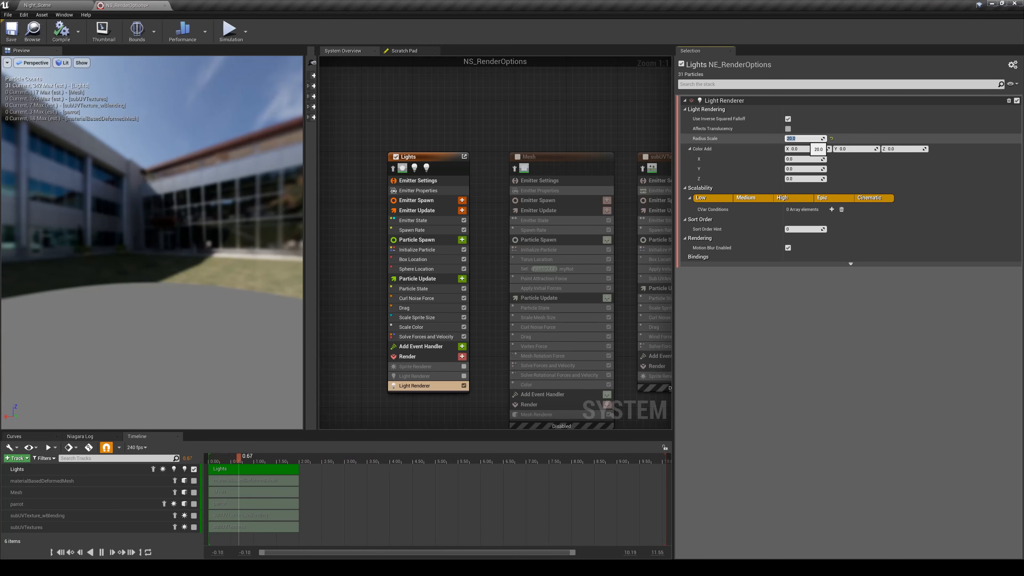
{"action": "key", "text": "Tab"}
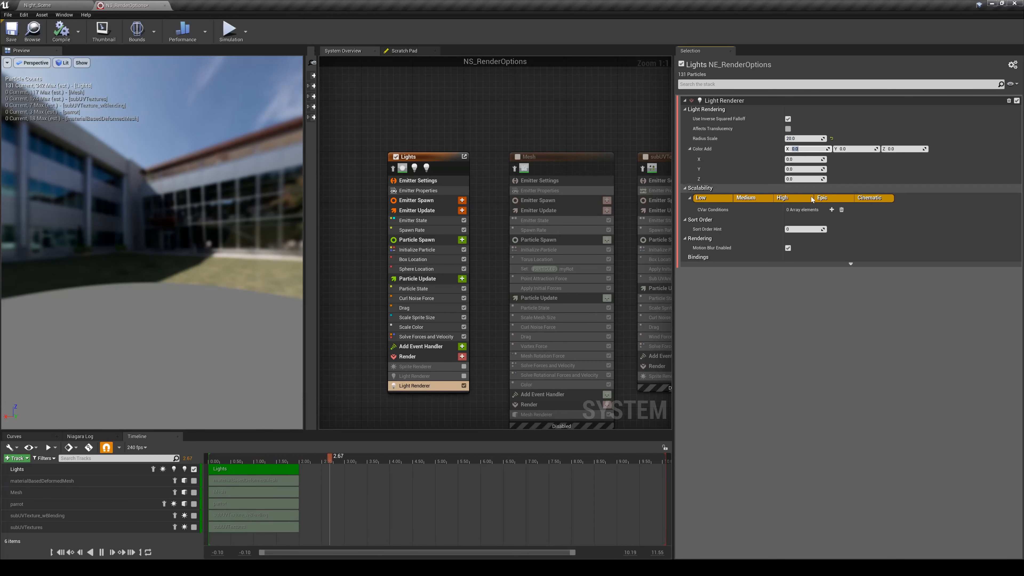
{"action": "type", "text": "1"}
{"action": "key", "text": "Return"}
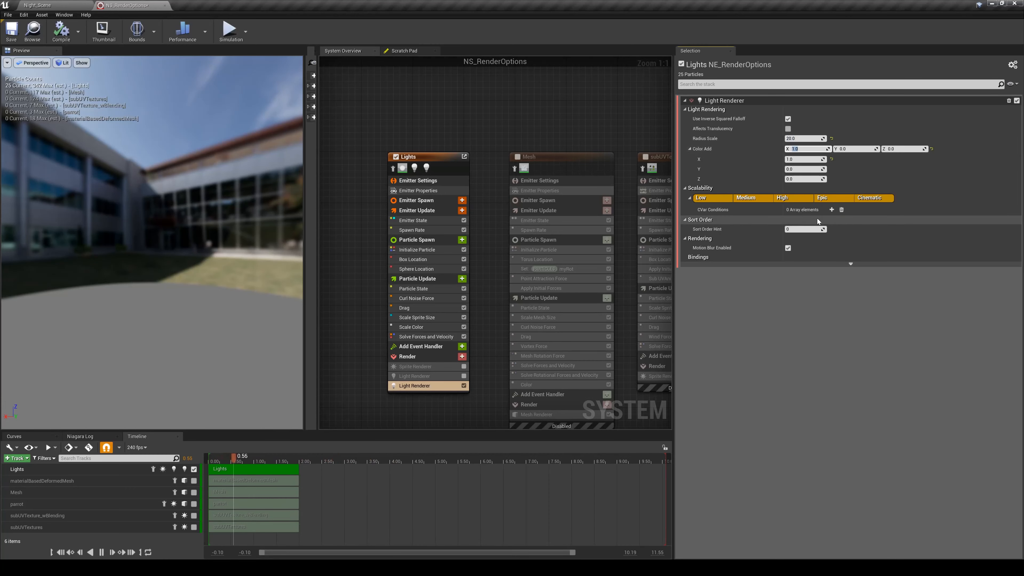
{"action": "left_click", "coordinate": [66, 6]}
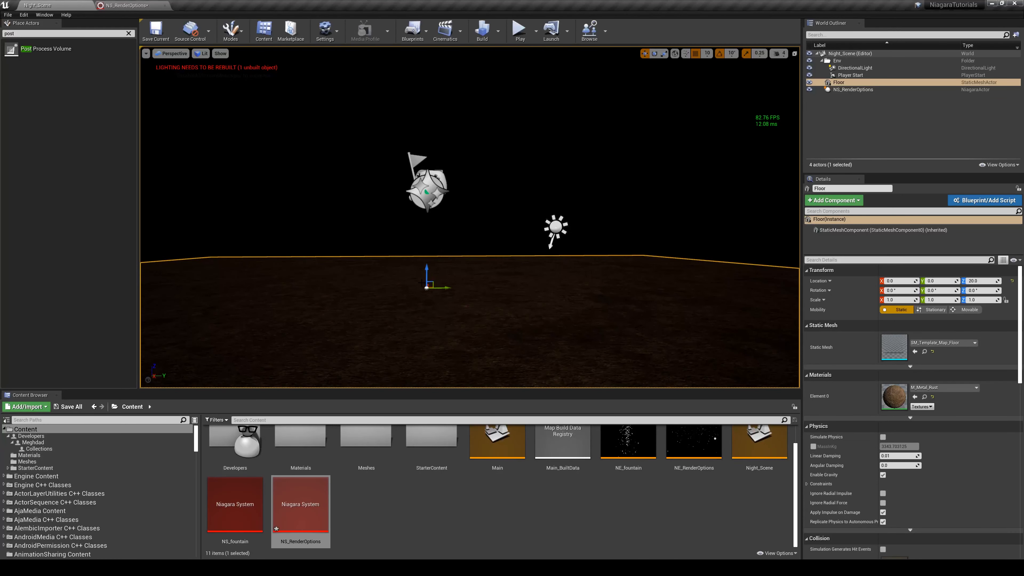
Set the new Light Renderer's Color Add X to 50 and inspect the light on the floor in Night_Scene
{"action": "left_click", "coordinate": [127, 5]}
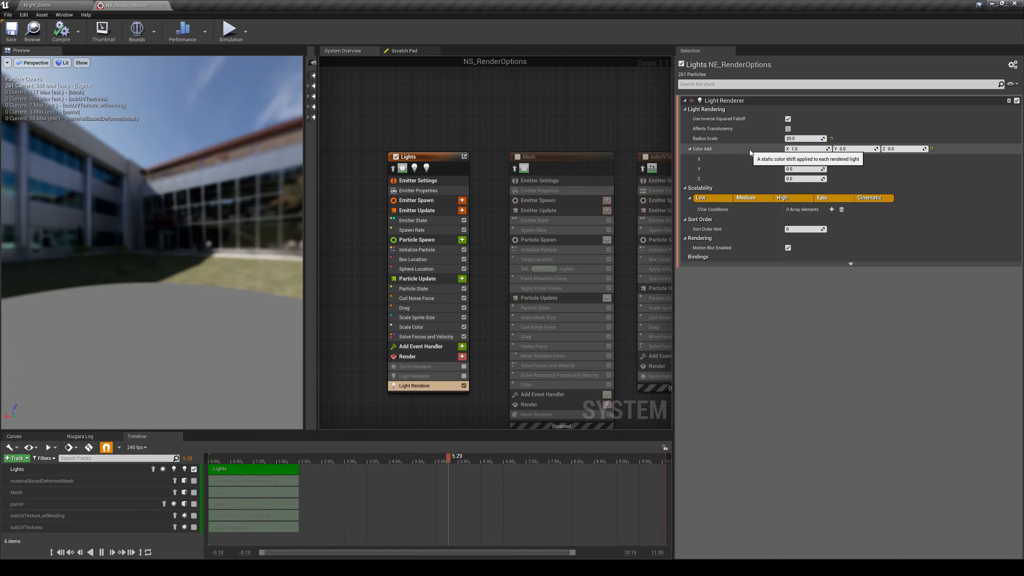
{"action": "left_click", "coordinate": [812, 150]}
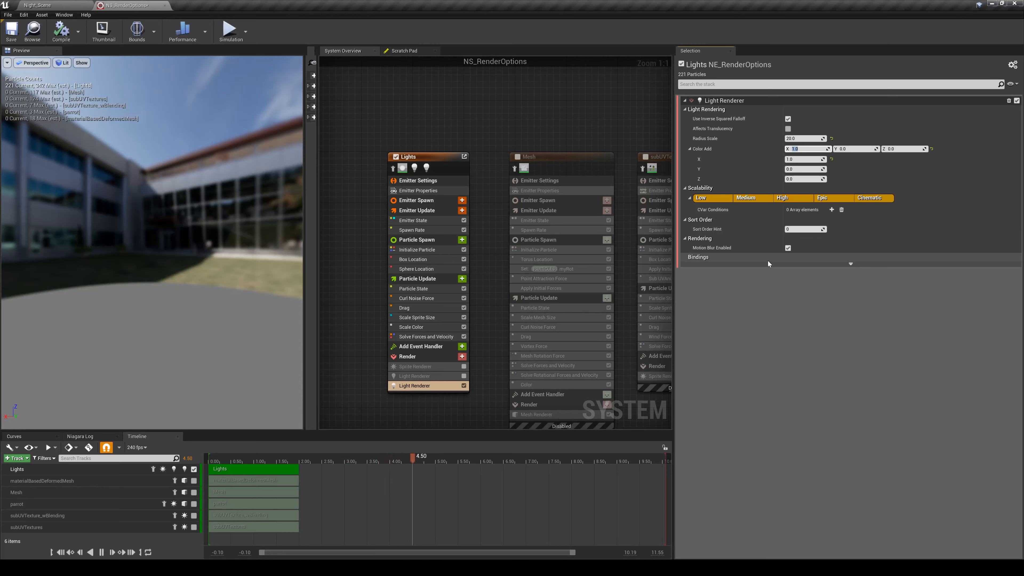
{"action": "type", "text": "50"}
{"action": "key", "text": "Return"}
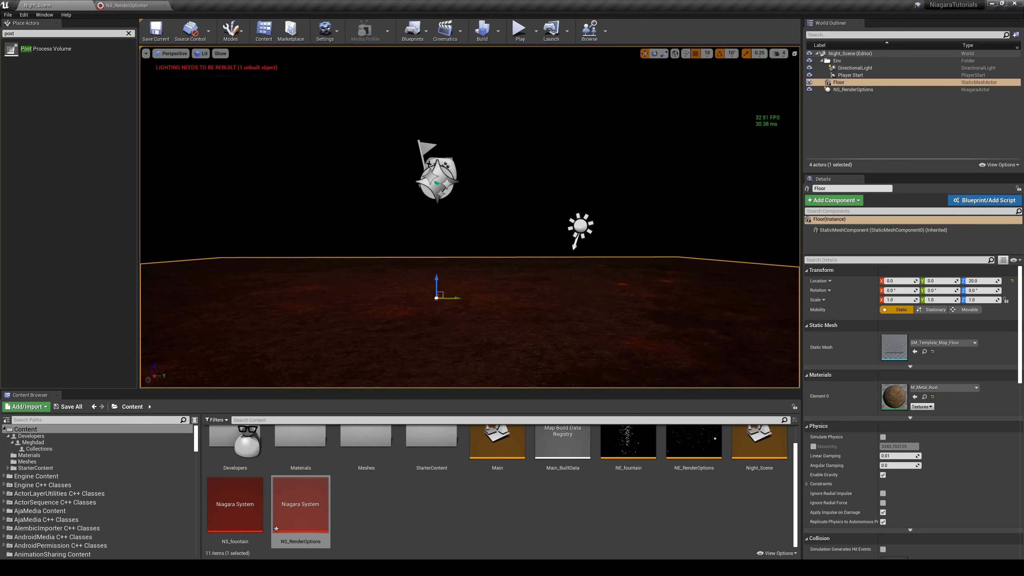
{"action": "left_click_drag", "start_coordinate": [469, 217], "coordinate": [457, 185]}
{"action": "left_click_drag", "start_coordinate": [461, 328], "coordinate": [466, 347]}
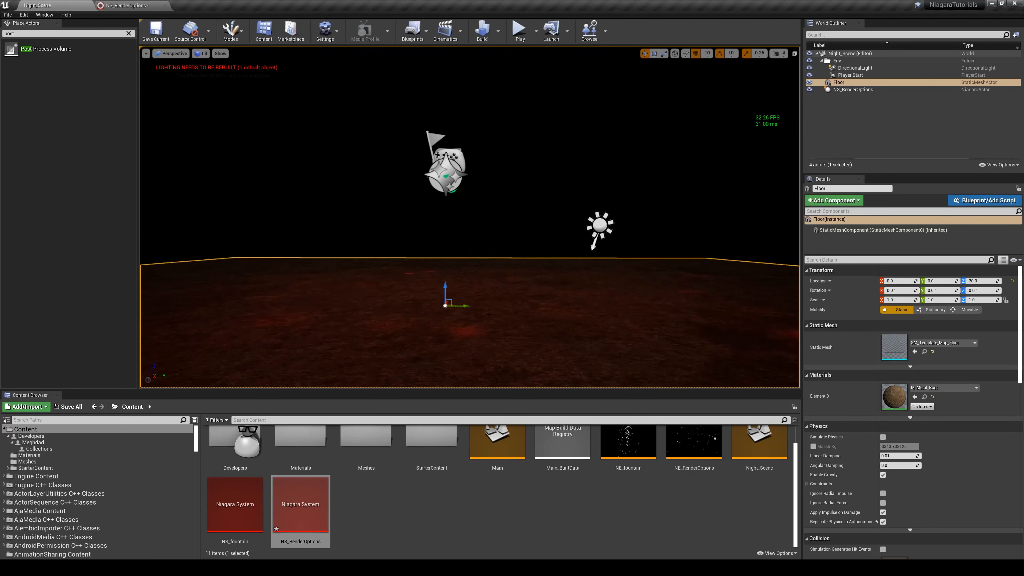
{"action": "left_click_drag", "start_coordinate": [350, 315], "coordinate": [353, 323]}
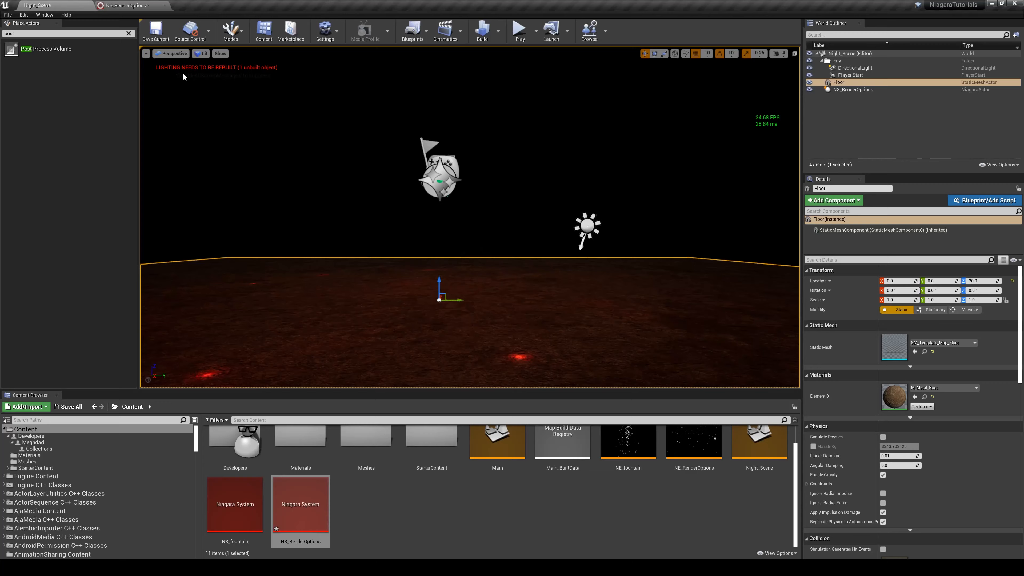
Set the new Light Renderer's Color Add X to 100 and Radius Scale to 30, and inspect the floor lighting in Night_Scene
{"action": "left_click", "coordinate": [112, 3]}
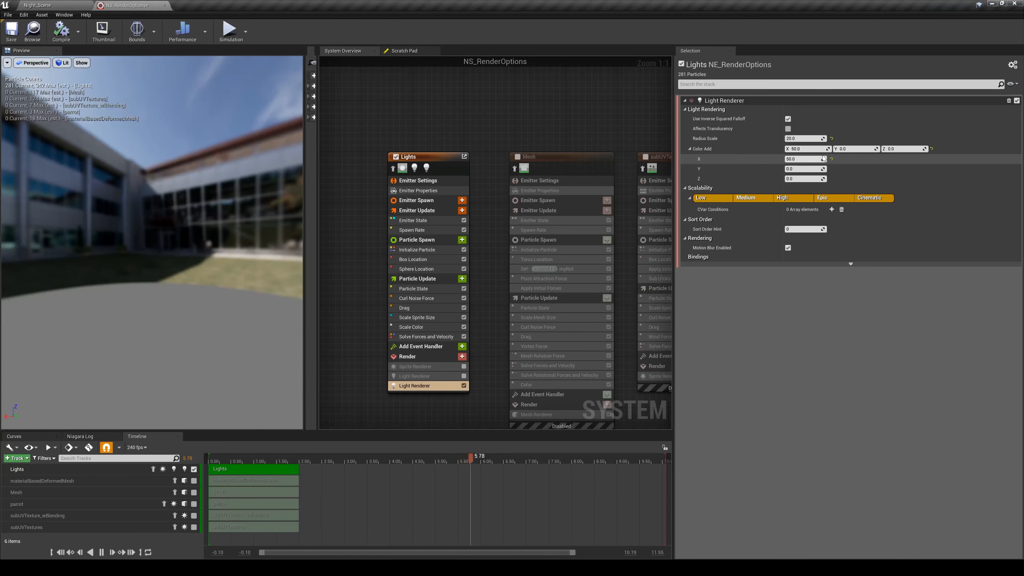
{"action": "left_click", "coordinate": [808, 149]}
{"action": "type", "text": "1"}
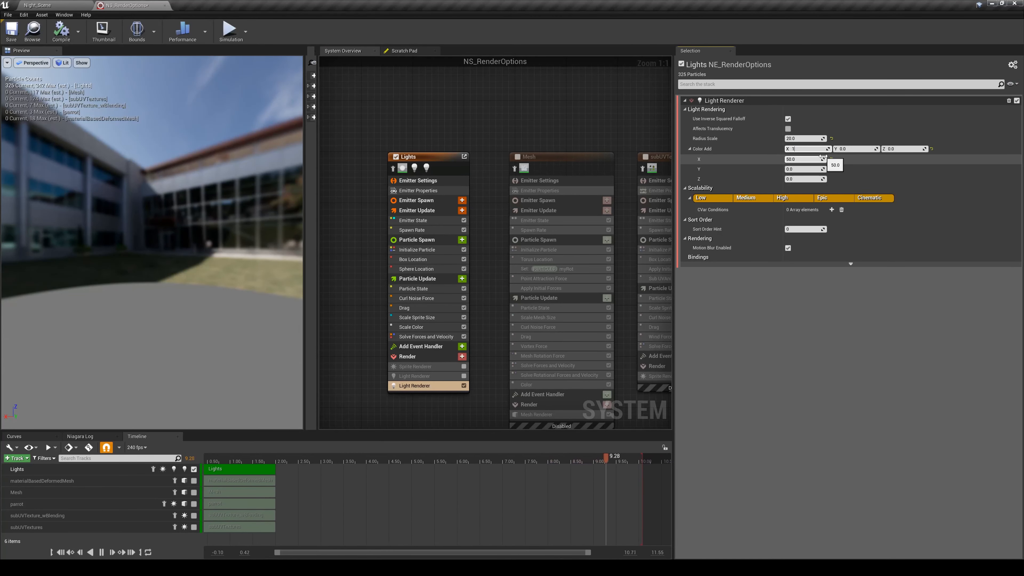
{"action": "type", "text": "00"}
{"action": "key", "text": "Return"}
{"action": "key", "text": "shift+Tab"}
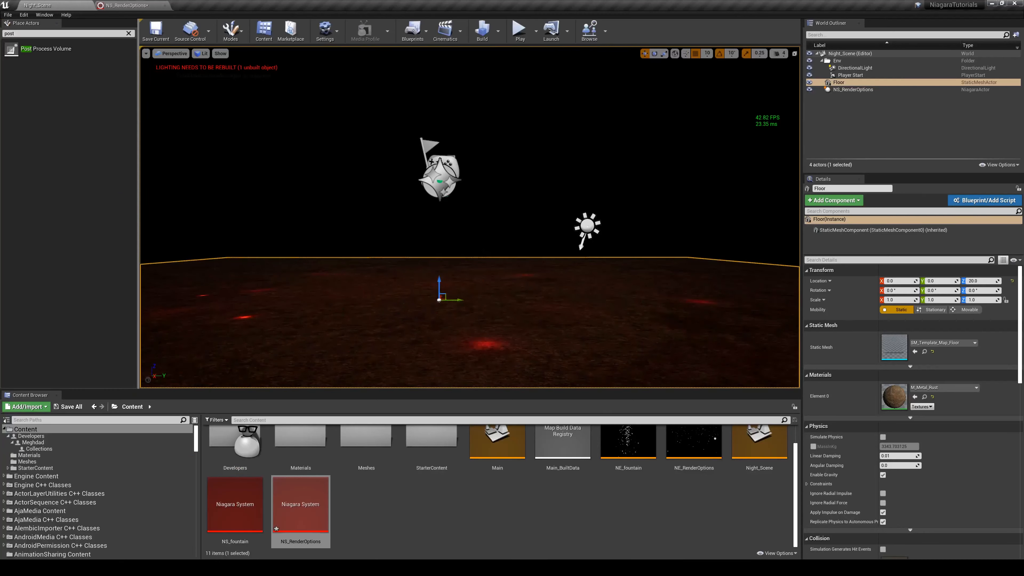
{"action": "mouse_move", "coordinate": [470, 242]}
{"action": "left_mouse_down"}
{"action": "mouse_move", "coordinate": [460, 267]}
{"action": "mouse_move", "coordinate": [468, 258]}
{"action": "left_mouse_up"}
{"action": "left_click_drag", "start_coordinate": [321, 302], "coordinate": [322, 295]}
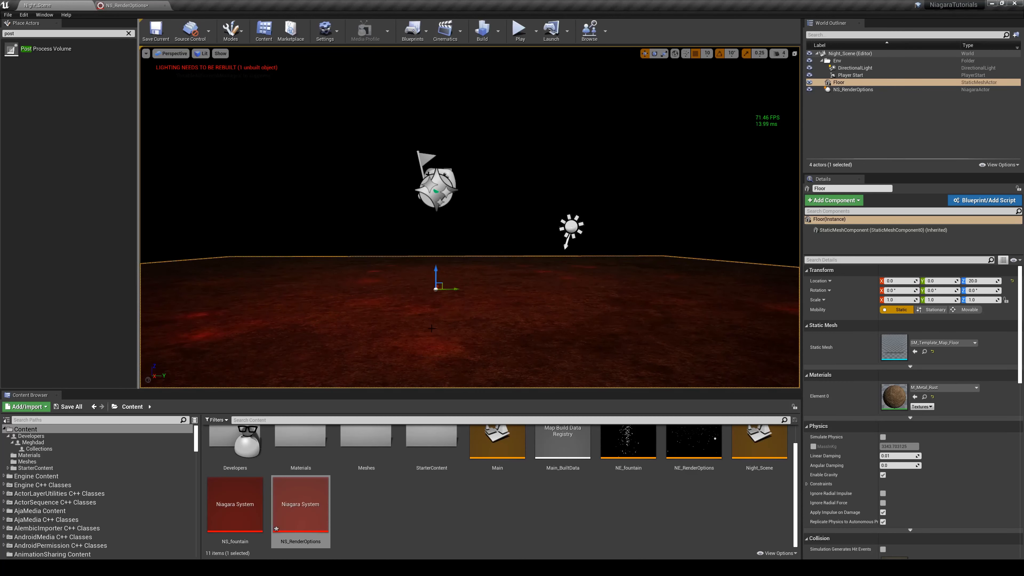
Re-enable the Lights emitter's Sprite Renderer and view the particles in Night_Scene
{"action": "left_click", "coordinate": [128, 5]}
{"action": "left_click", "coordinate": [464, 366]}
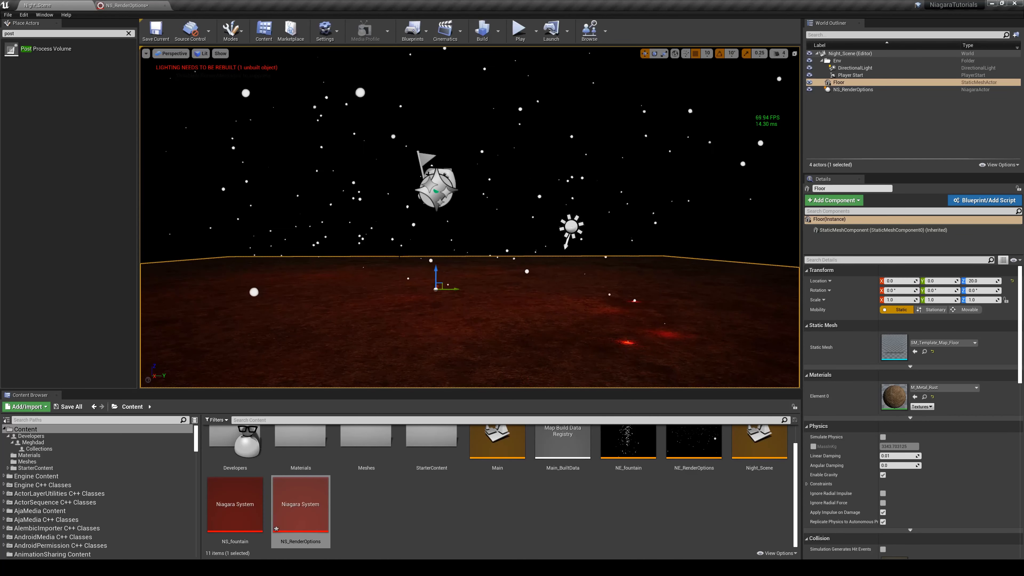
Set the new Light Renderer's Color Add to Y 50 and X 150, and inspect the light colour in Night_Scene
{"action": "left_click", "coordinate": [116, 5]}
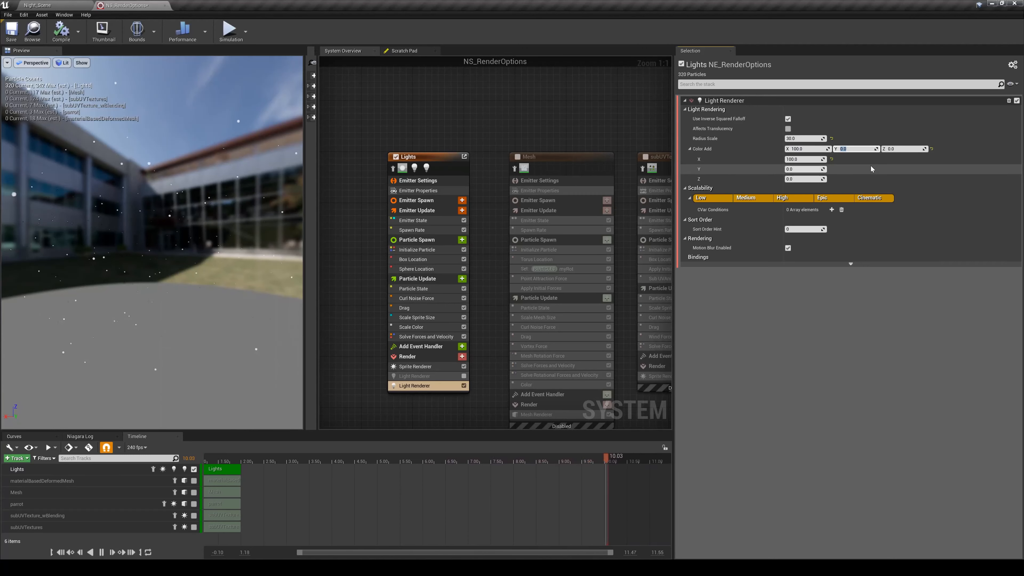
{"action": "type", "text": "50"}
{"action": "key", "text": "Return"}
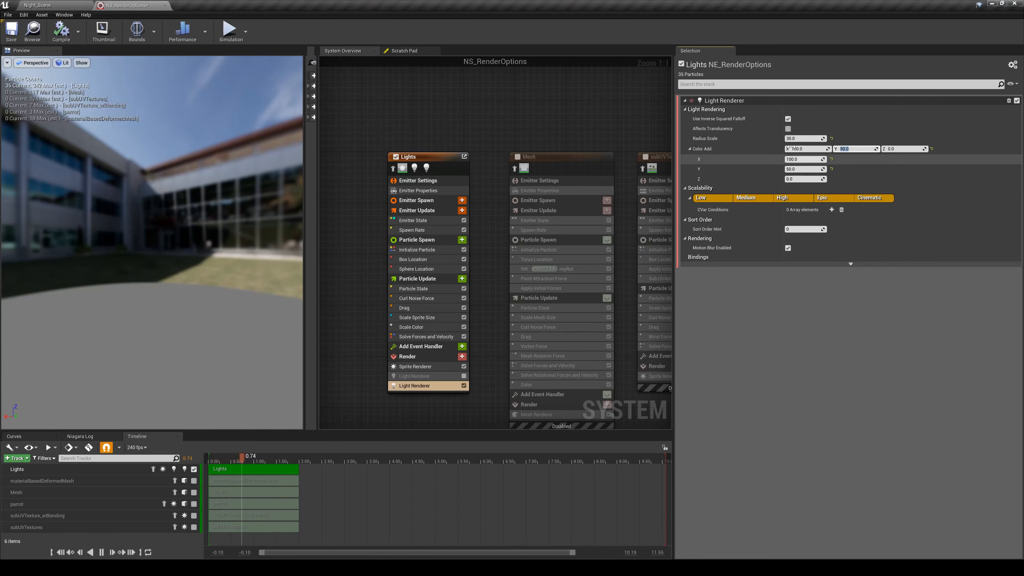
{"action": "type", "text": "150"}
{"action": "key", "text": "Return"}
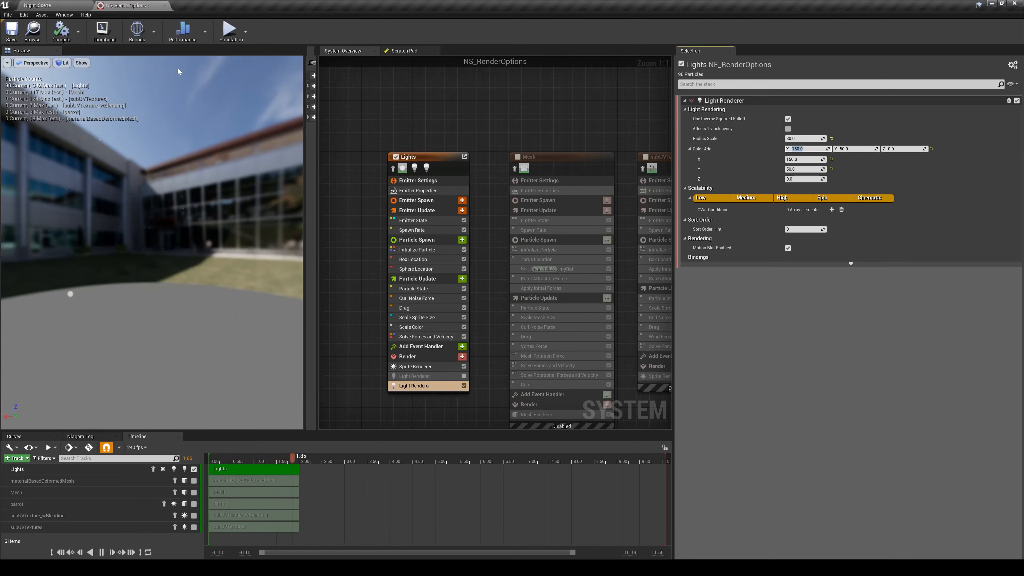
{"action": "left_click", "coordinate": [52, 5]}
{"action": "left_click_drag", "start_coordinate": [409, 281], "coordinate": [405, 259]}
{"action": "left_click_drag", "start_coordinate": [209, 69], "coordinate": [221, 75]}
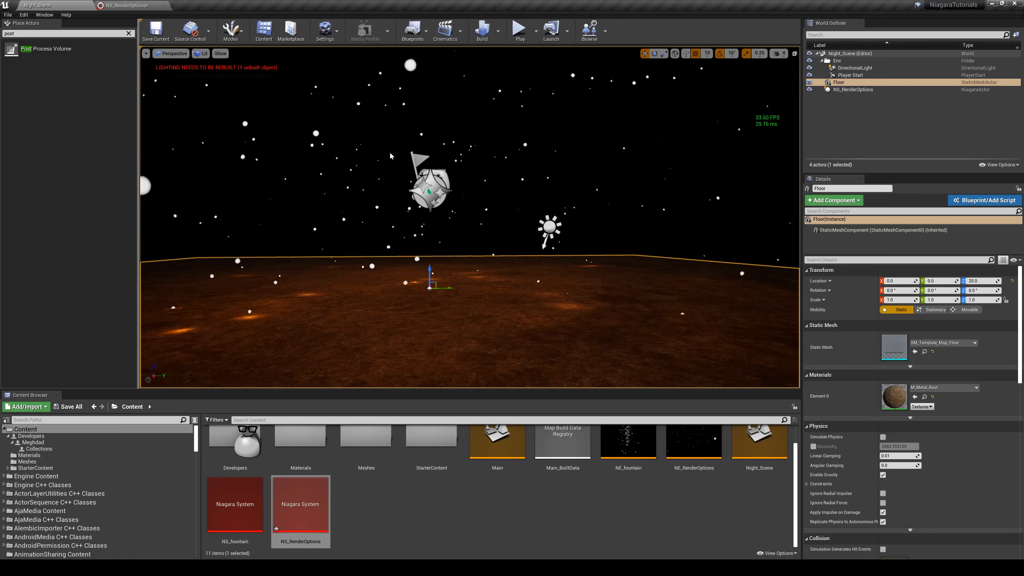
Disable the Lights emitter, enable the Mesh emitter in NS_RenderOptions and view the result in Night_Scene
{"action": "left_click", "coordinate": [127, 6]}
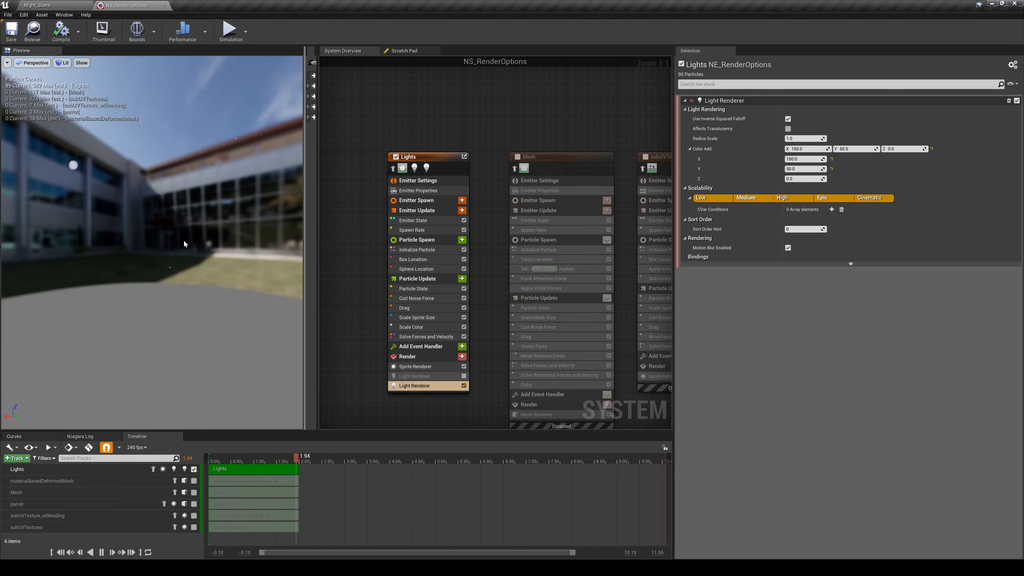
{"action": "right_click_drag", "start_coordinate": [431, 144], "coordinate": [380, 138]}
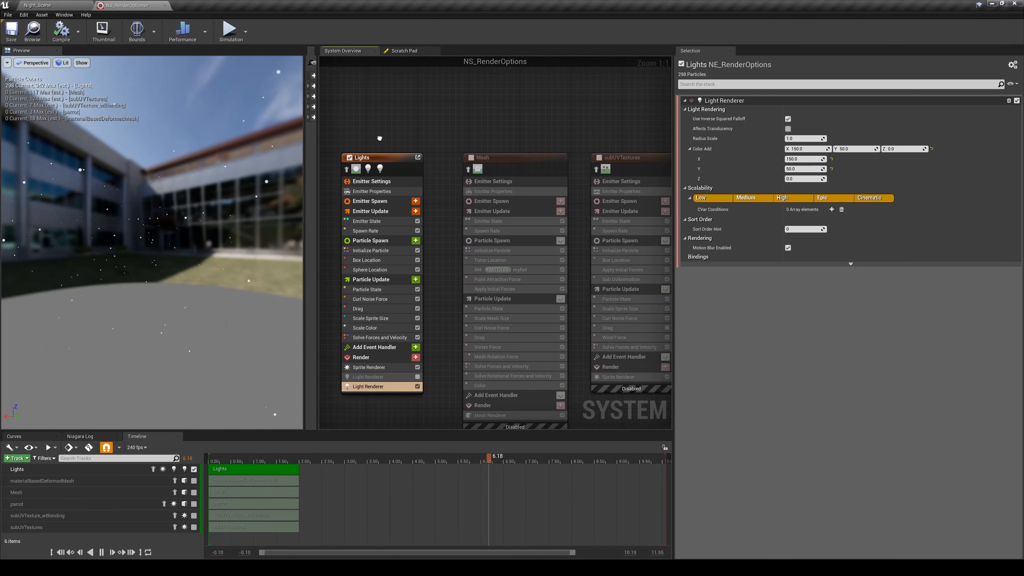
{"action": "right_click_drag", "start_coordinate": [444, 360], "coordinate": [439, 321]}
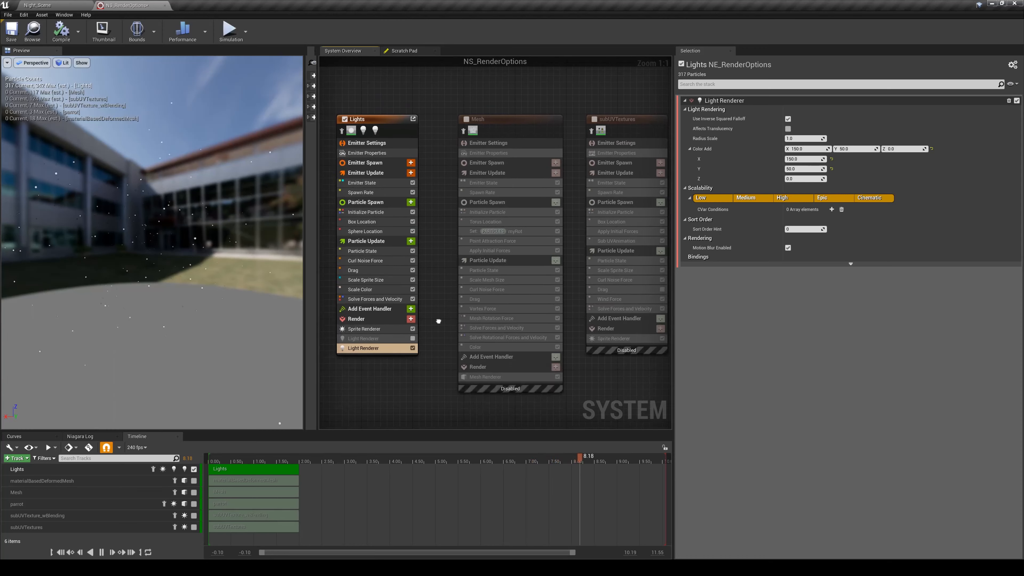
{"action": "left_click", "coordinate": [345, 120]}
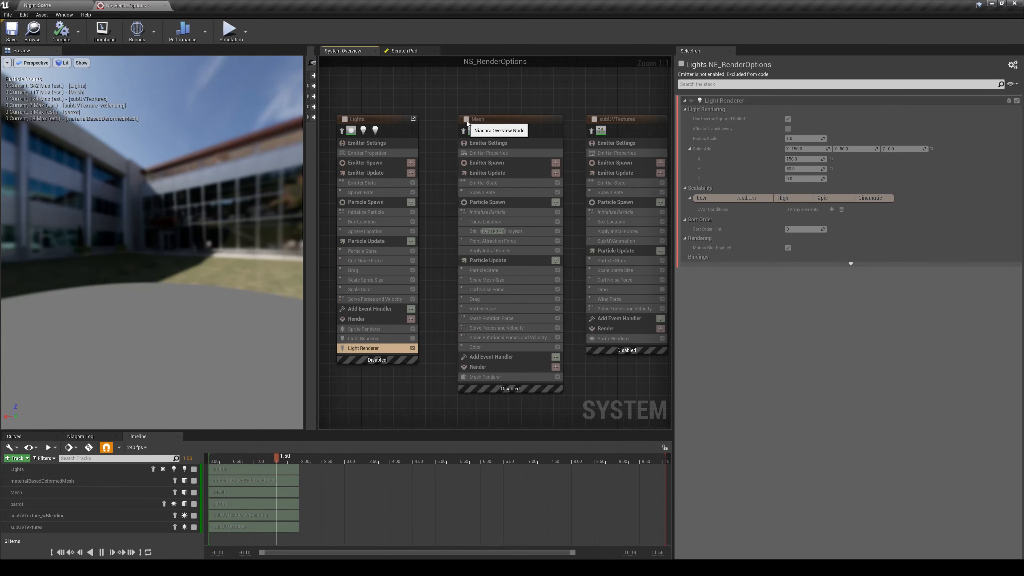
{"action": "left_click", "coordinate": [37, 5]}
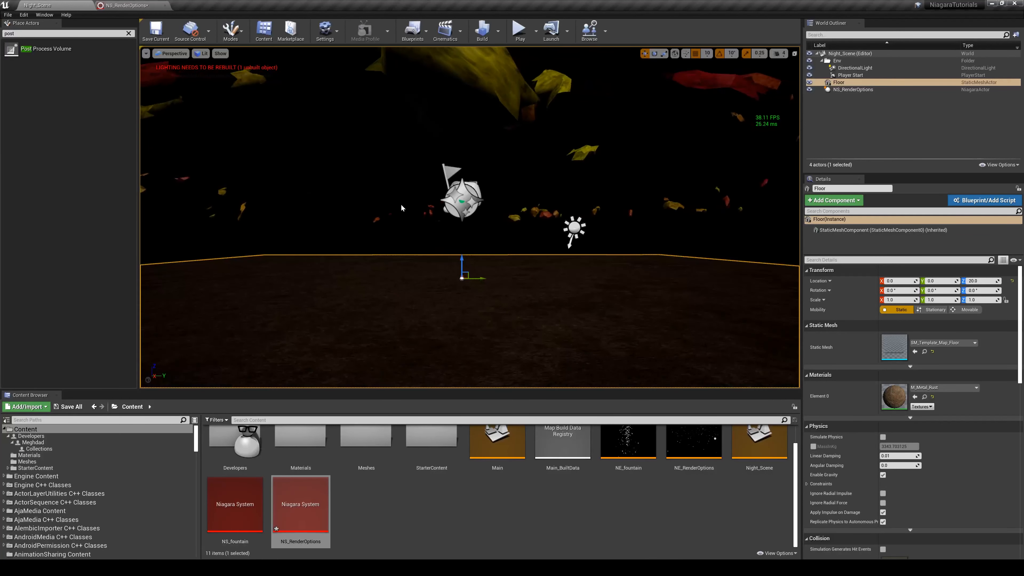
{"action": "mouse_move", "coordinate": [374, 227]}
{"action": "right_mouse_down"}
{"action": "mouse_move", "coordinate": [348, 218]}
{"action": "mouse_move", "coordinate": [392, 219]}
{"action": "mouse_move", "coordinate": [343, 218]}
{"action": "mouse_move", "coordinate": [337, 198]}
{"action": "mouse_move", "coordinate": [380, 233]}
{"action": "mouse_move", "coordinate": [367, 218]}
{"action": "right_mouse_up"}
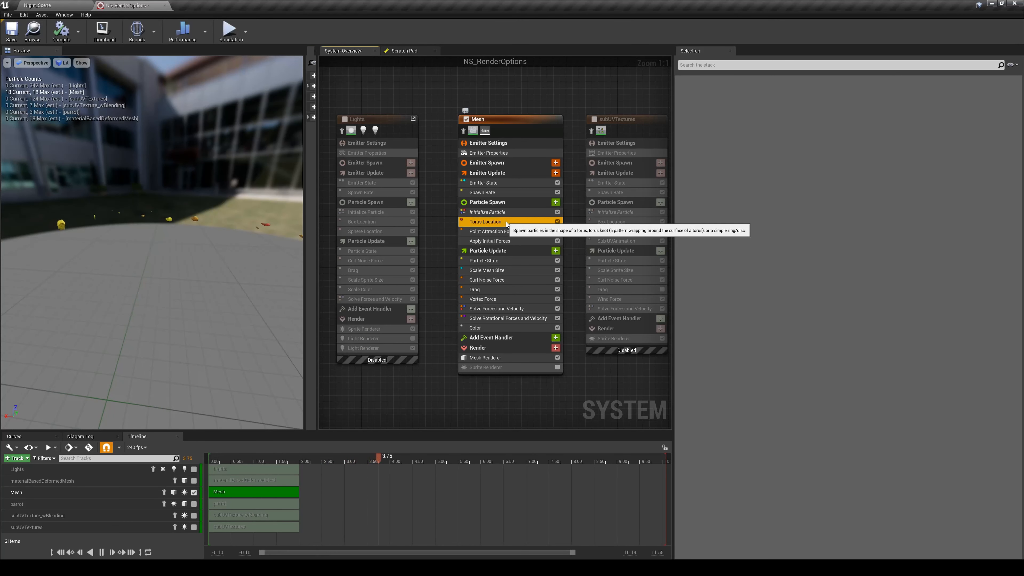
Open the Mesh emitter's Torus Location settings and examine the particles in the Niagara preview
{"action": "left_click", "coordinate": [505, 222]}
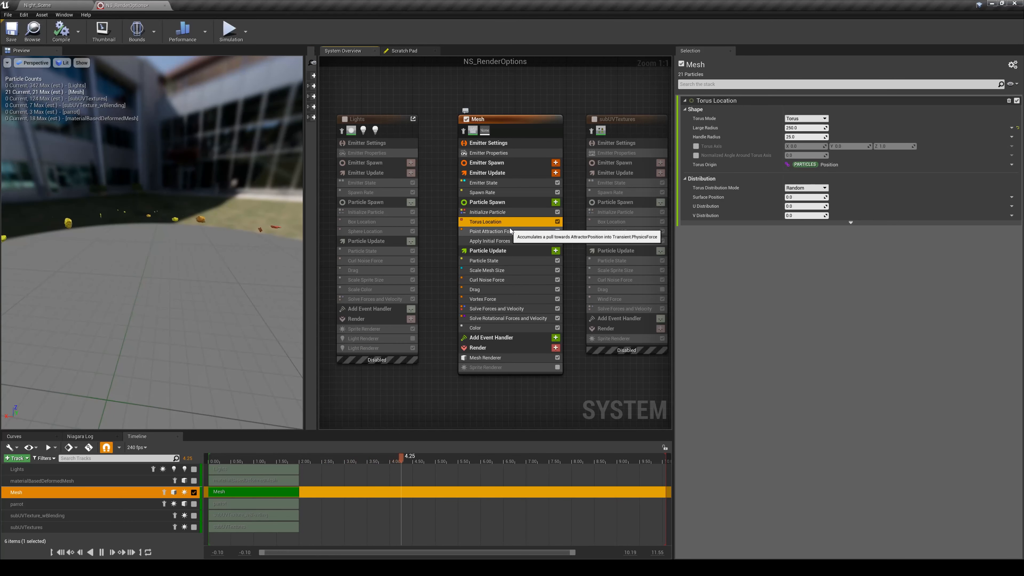
{"action": "left_click_drag", "start_coordinate": [242, 277], "coordinate": [149, 201]}
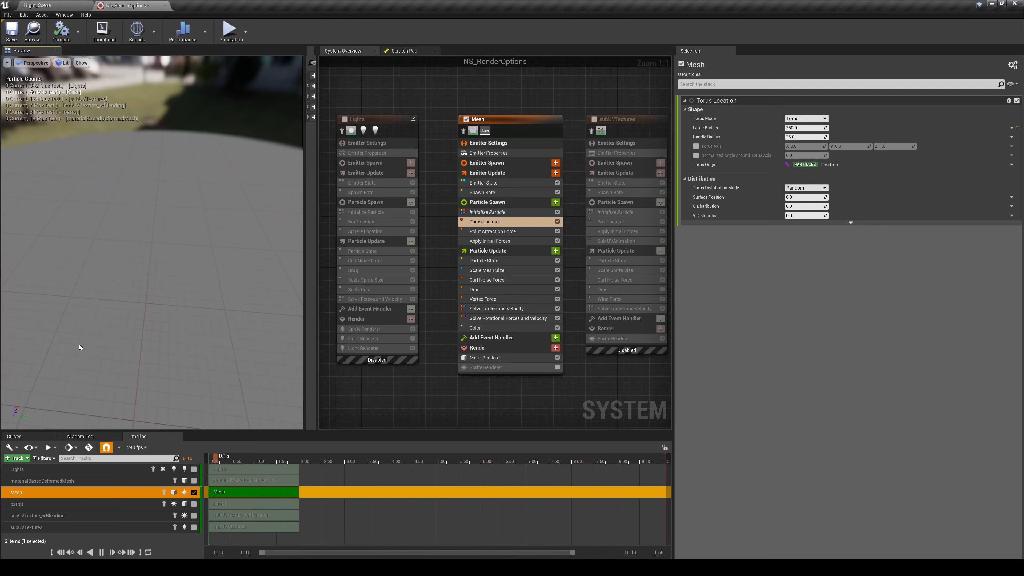
Review the Mesh emitter's Point Attraction Force and Vortex Force settings alongside the particle preview
{"action": "left_click", "coordinate": [492, 232]}
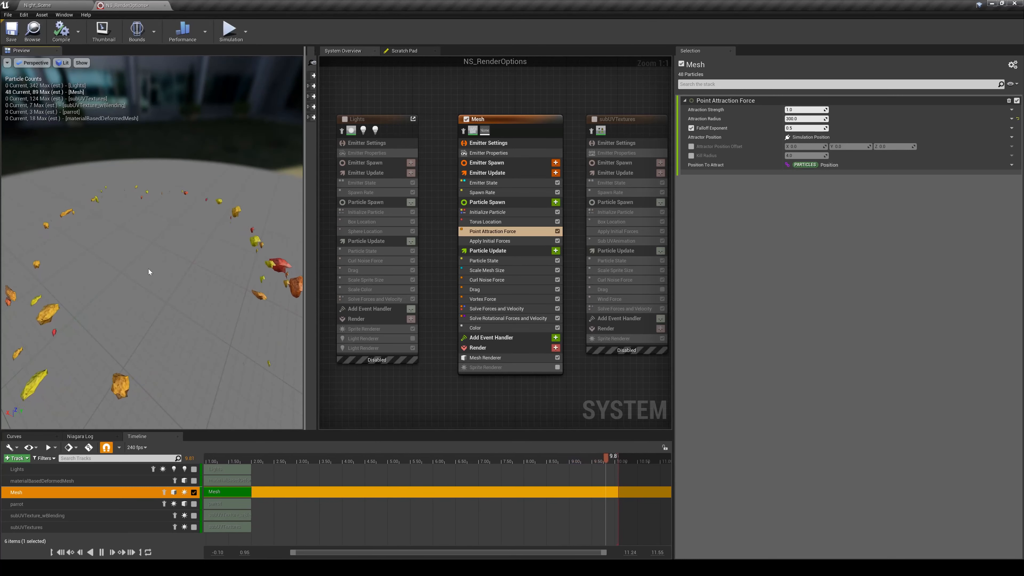
{"action": "left_click", "coordinate": [504, 300]}
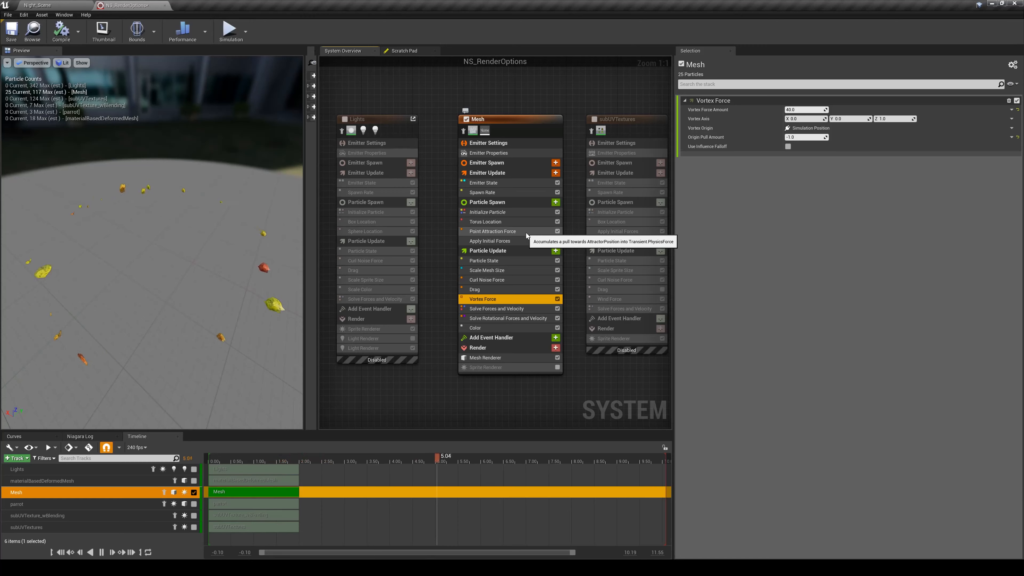
{"action": "left_click", "coordinate": [558, 231]}
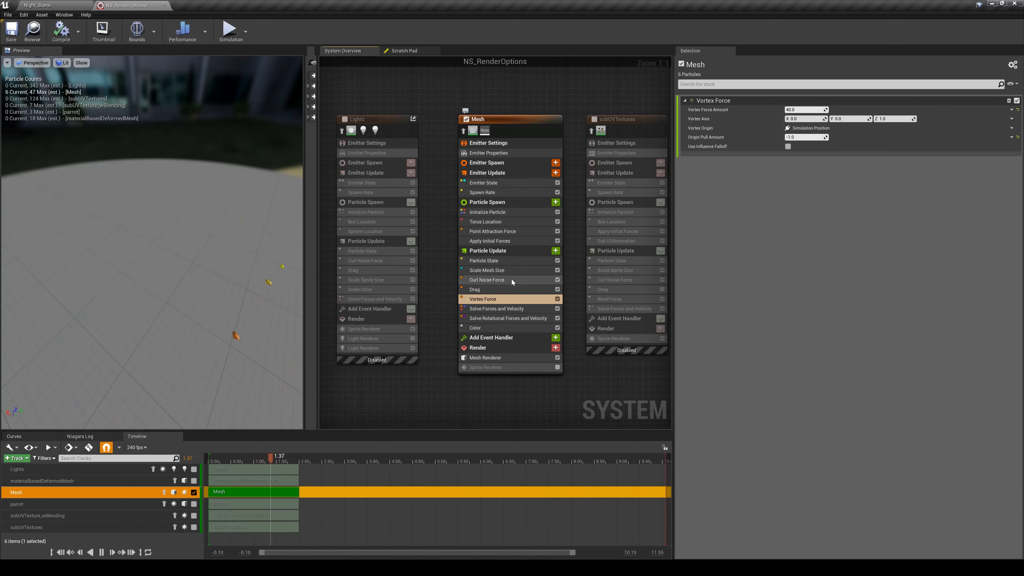
Examine the Mesh emitter's Curl Noise Force, Drag, Vortex Force and Color modules while watching the particle motion
{"action": "left_click", "coordinate": [504, 278]}
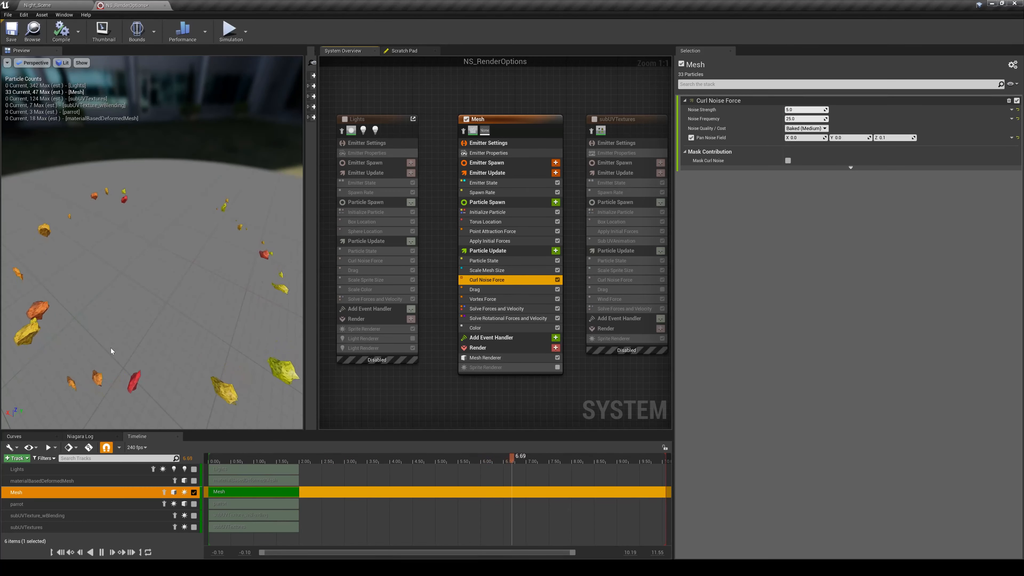
{"action": "left_click", "coordinate": [480, 292]}
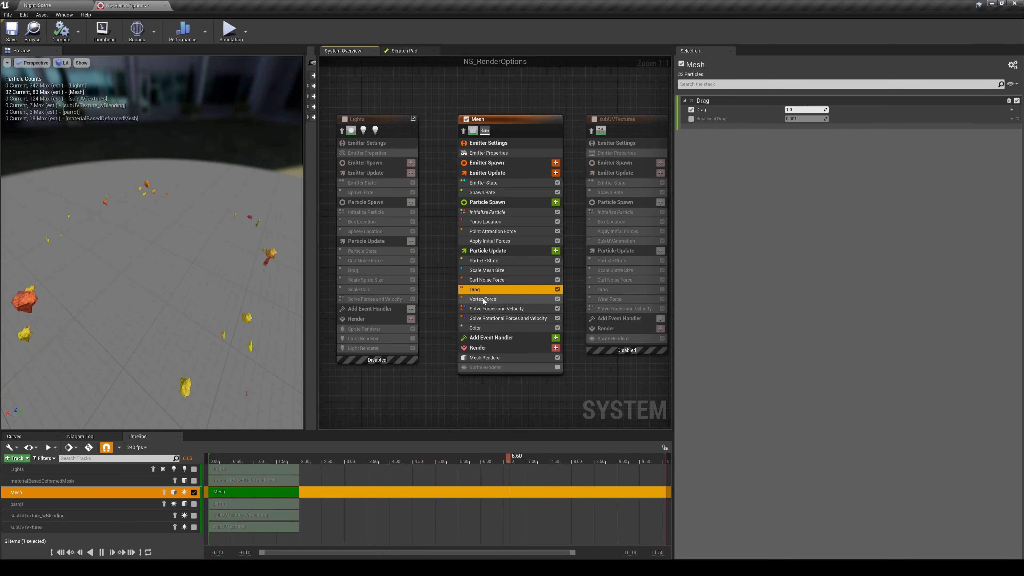
{"action": "left_click", "coordinate": [475, 300]}
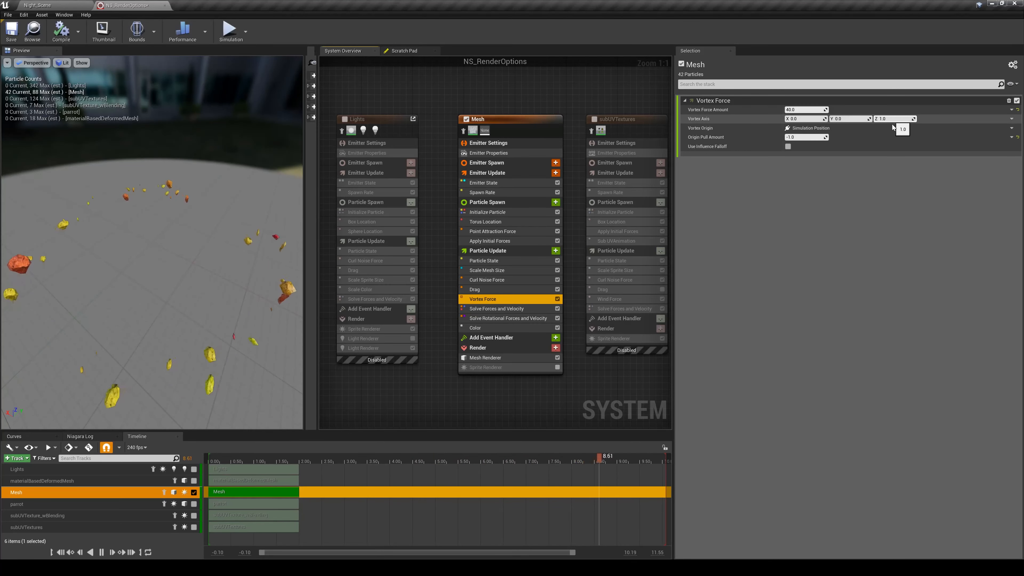
{"action": "left_click_drag", "start_coordinate": [141, 273], "coordinate": [141, 230]}
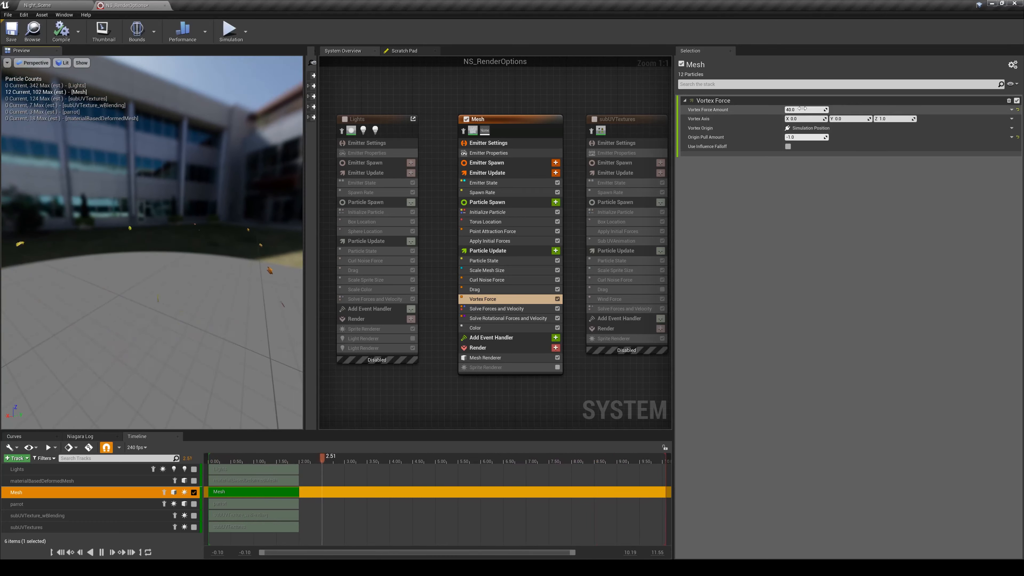
{"action": "left_click", "coordinate": [508, 328]}
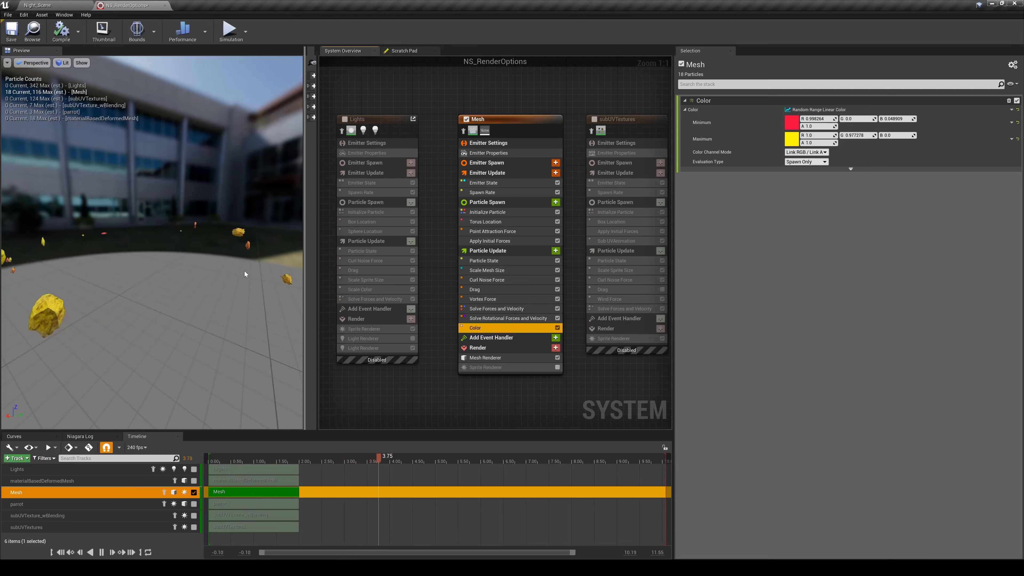
Replace the Mesh emitter's Mesh Renderer with a newly added one and open its settings
{"action": "left_click", "coordinate": [498, 360]}
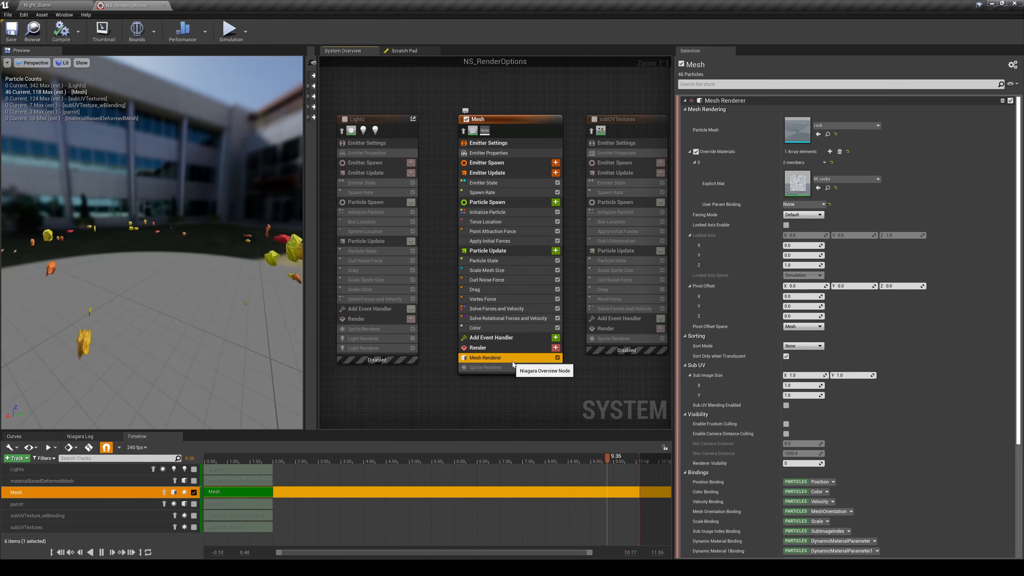
{"action": "key", "text": "Delete"}
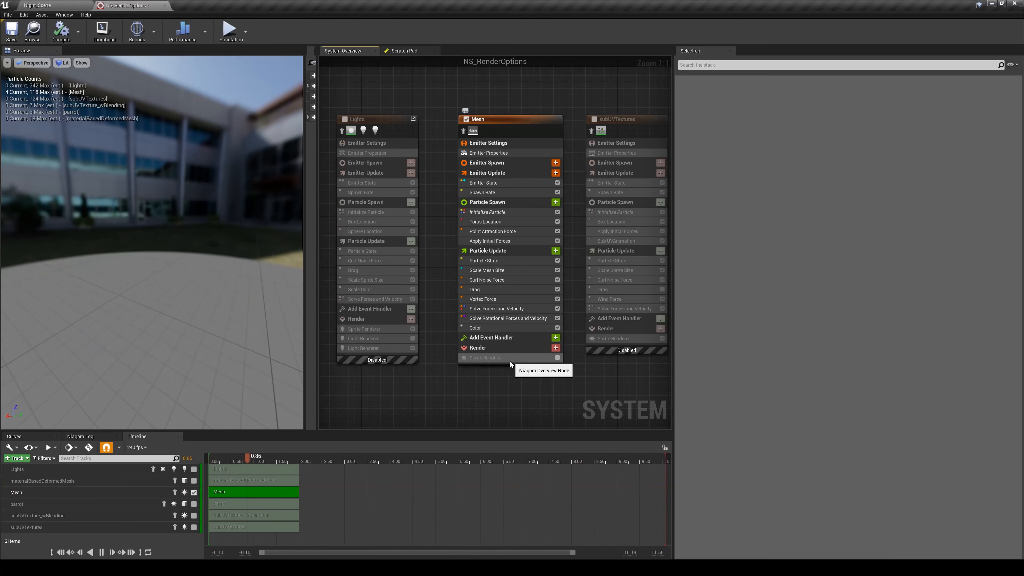
{"action": "left_click", "coordinate": [556, 348]}
{"action": "type", "text": "me"}
{"action": "left_click", "coordinate": [511, 385]}
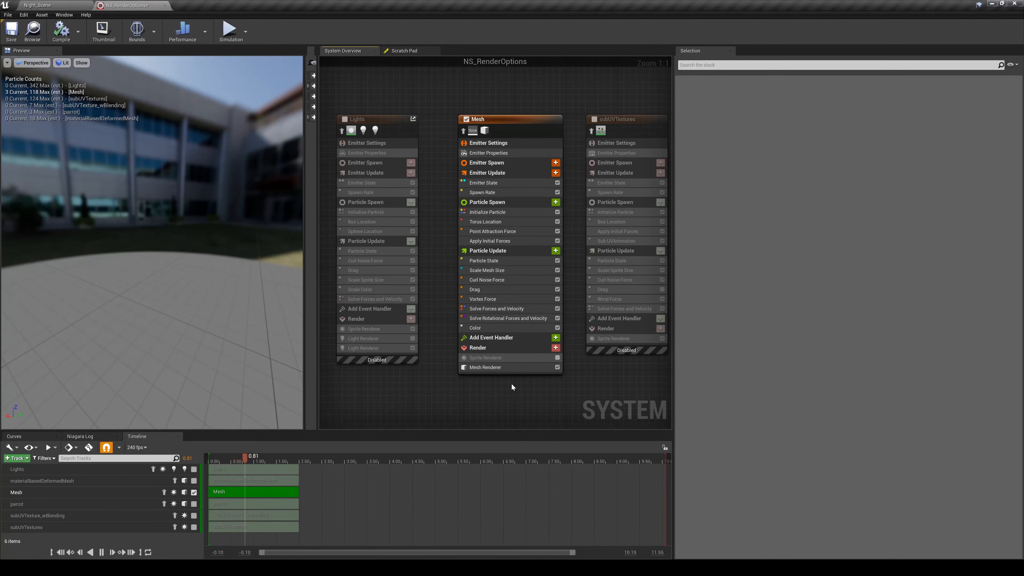
{"action": "left_click", "coordinate": [495, 369]}
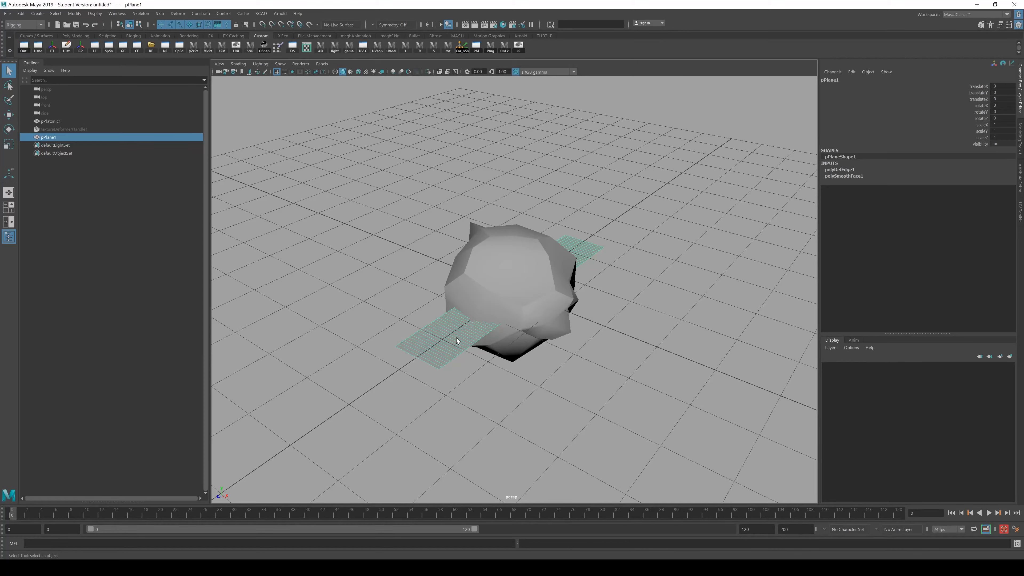
In Maya, hide pPlane1 and look at the FBX Export Selection options for the pPlatonic1 rock, leaving without exporting
{"action": "key", "text": "ctrl+h"}
{"action": "left_click_drag", "start_coordinate": [457, 338], "coordinate": [503, 348]}
{"action": "left_click", "coordinate": [7, 13]}
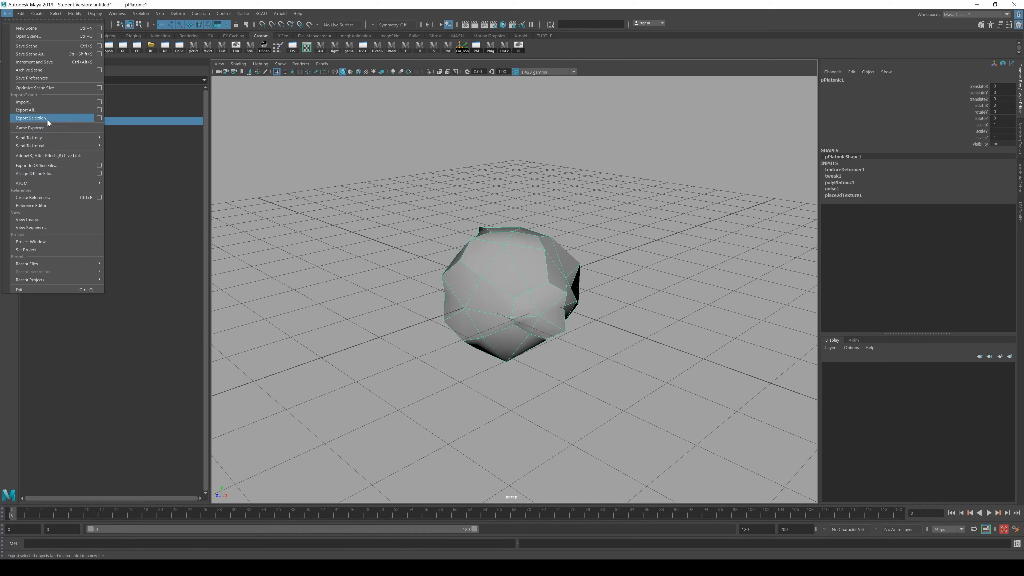
{"action": "left_click", "coordinate": [31, 118]}
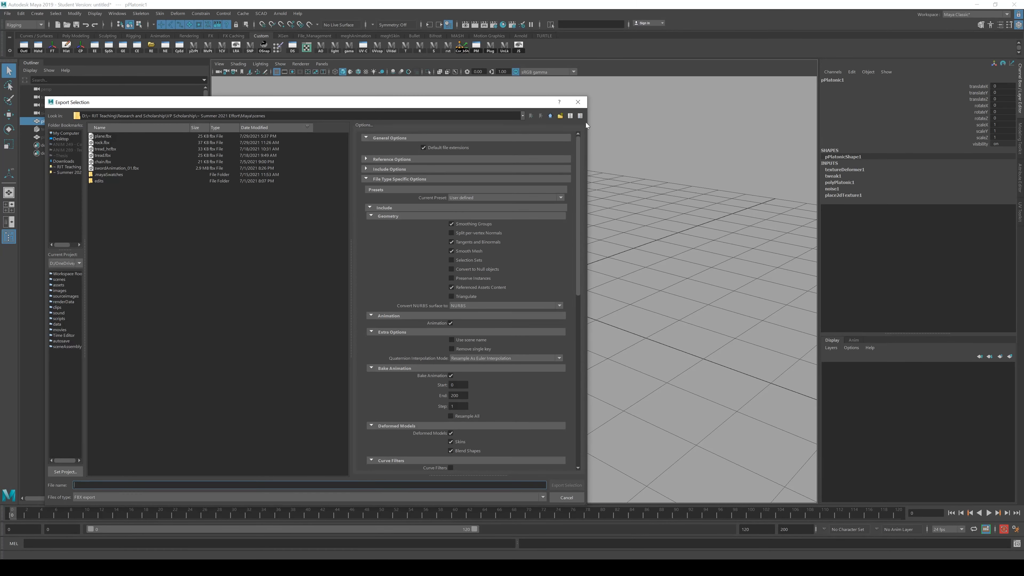
{"action": "left_click", "coordinate": [578, 101]}
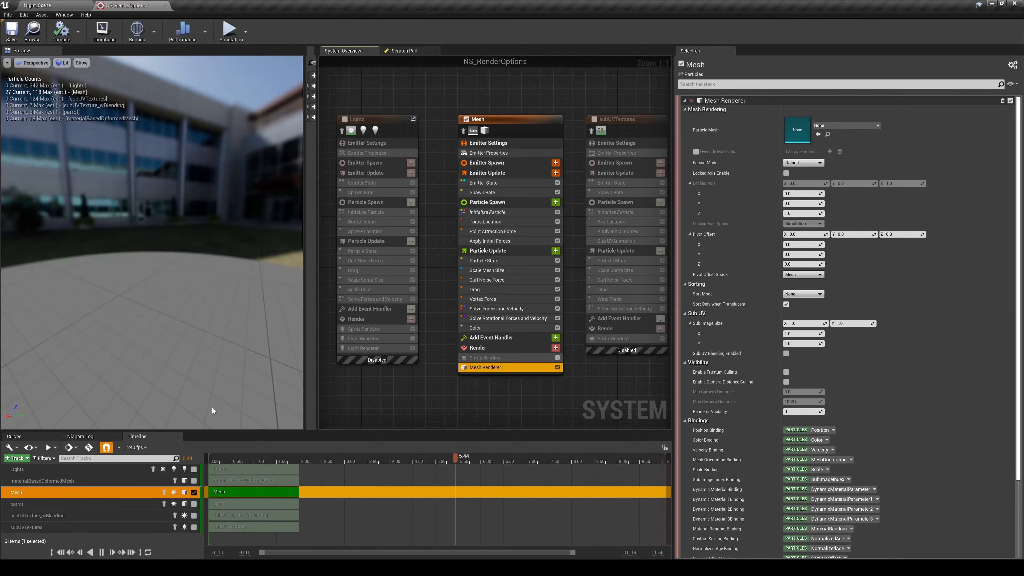
In Night_Scene, bring up the FBX import options for the rock file and cancel the import
{"action": "left_click", "coordinate": [35, 4]}
{"action": "right_click", "coordinate": [414, 506]}
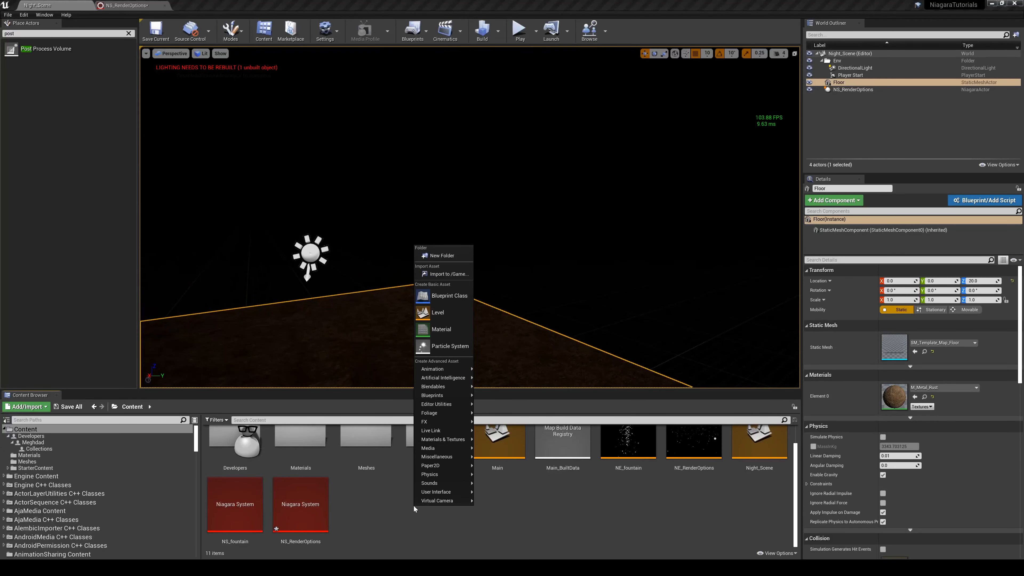
{"action": "left_click", "coordinate": [458, 274]}
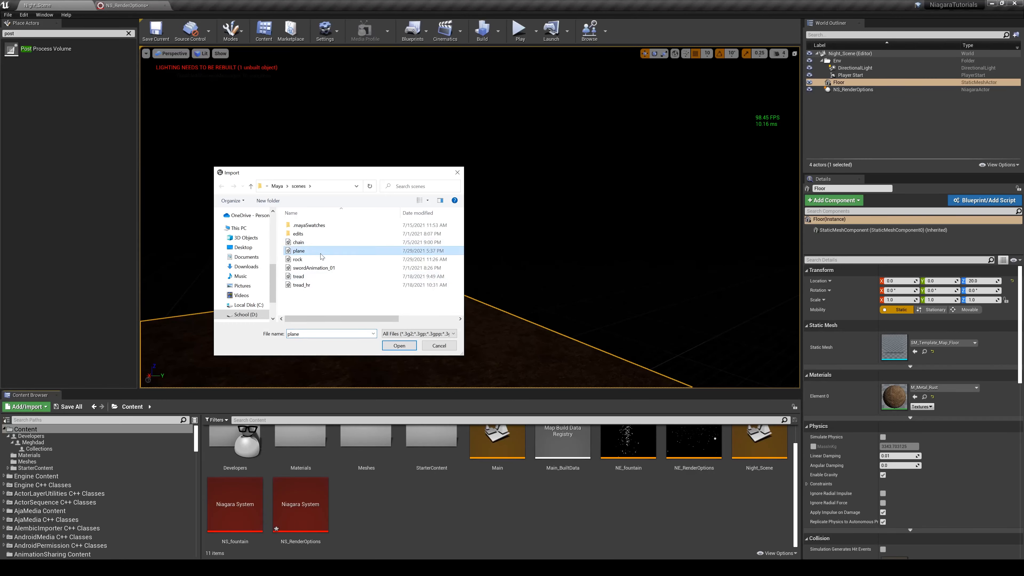
{"action": "left_click", "coordinate": [298, 259]}
{"action": "left_click", "coordinate": [399, 346]}
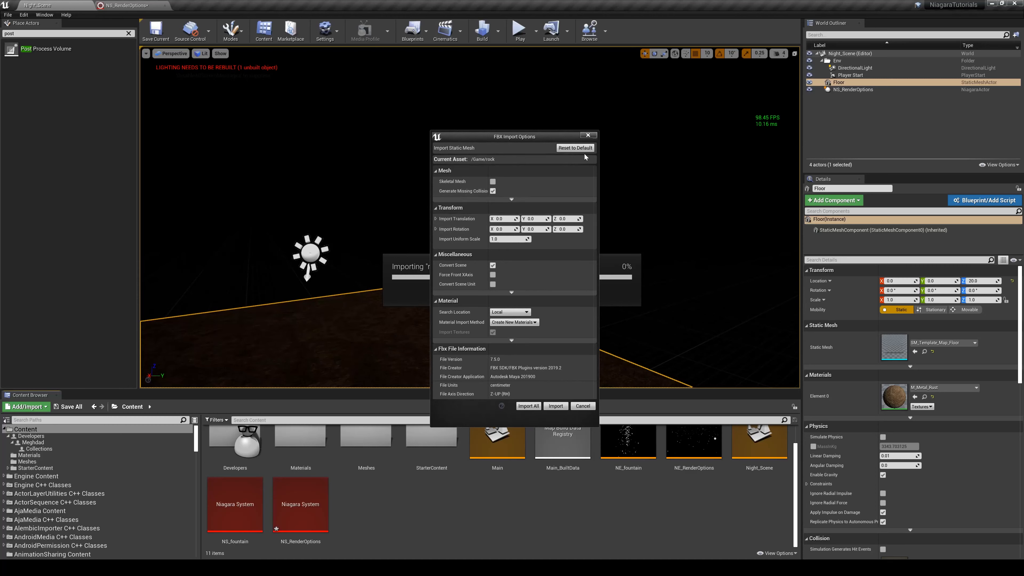
{"action": "left_click", "coordinate": [588, 135]}
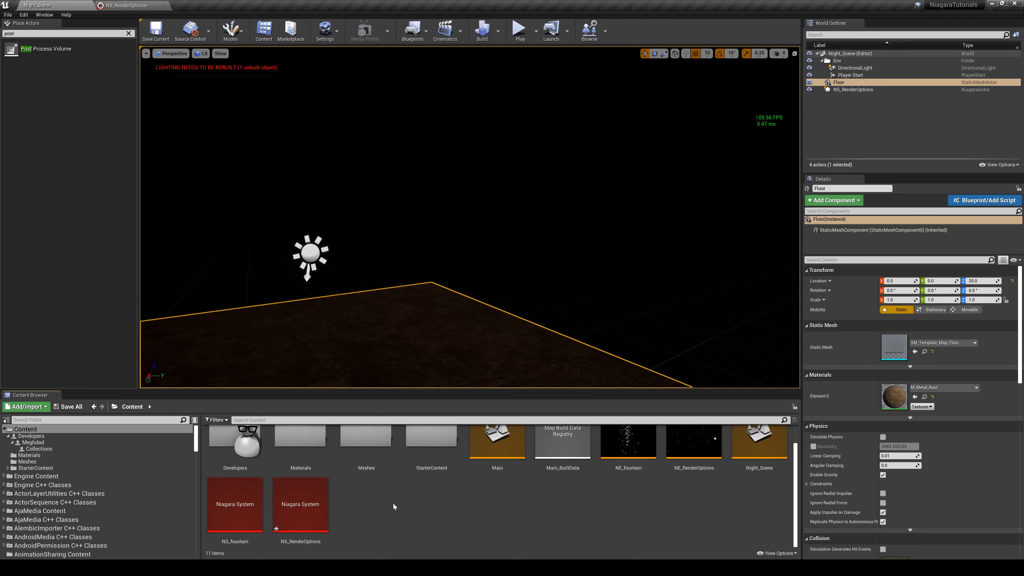
Return to NS_RenderOptions and assign the rock static mesh as the new Mesh Renderer's Particle Mesh
{"action": "double_click", "coordinate": [300, 504]}
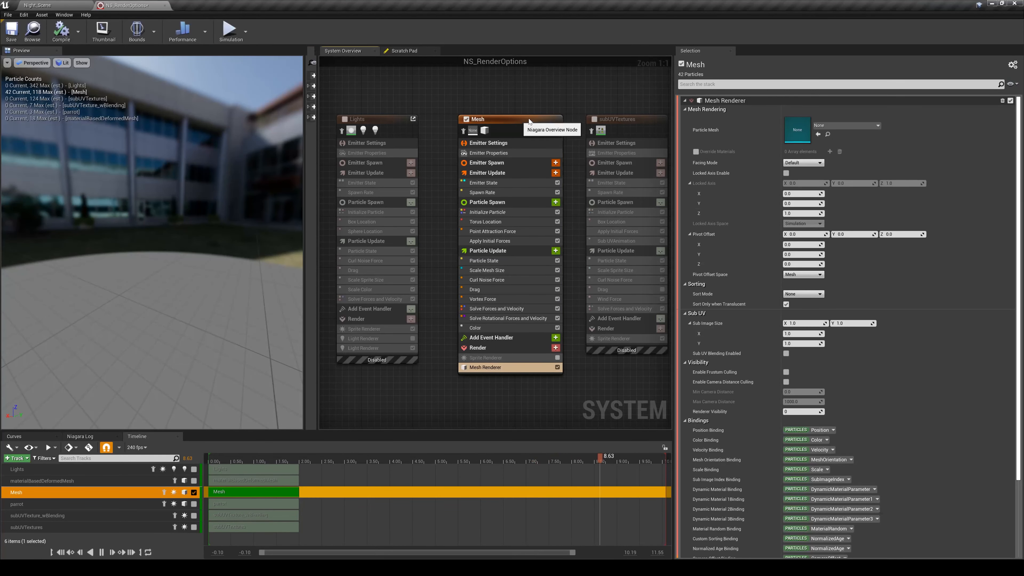
{"action": "left_click_drag", "start_coordinate": [529, 121], "coordinate": [523, 121]}
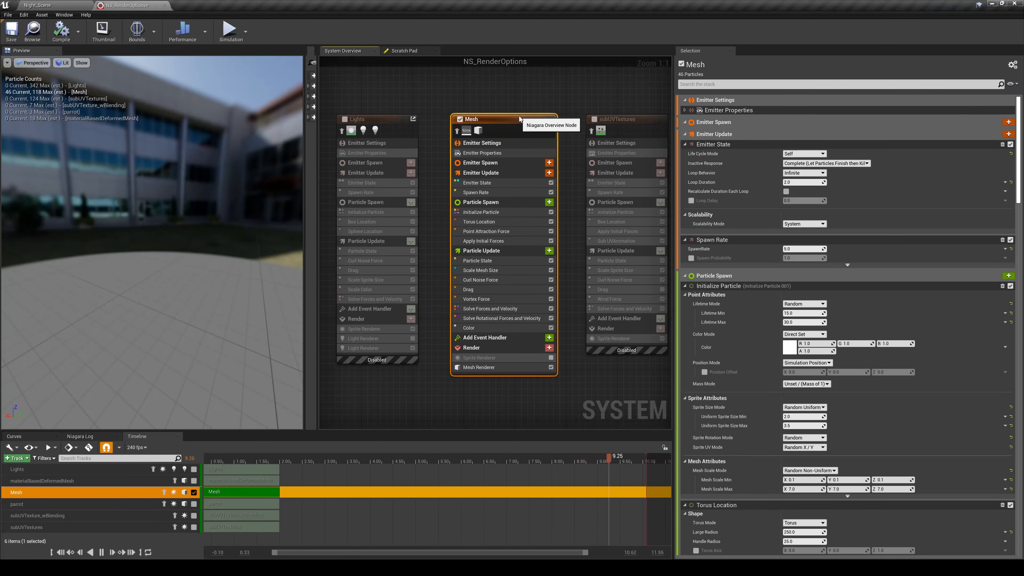
{"action": "left_click", "coordinate": [493, 368]}
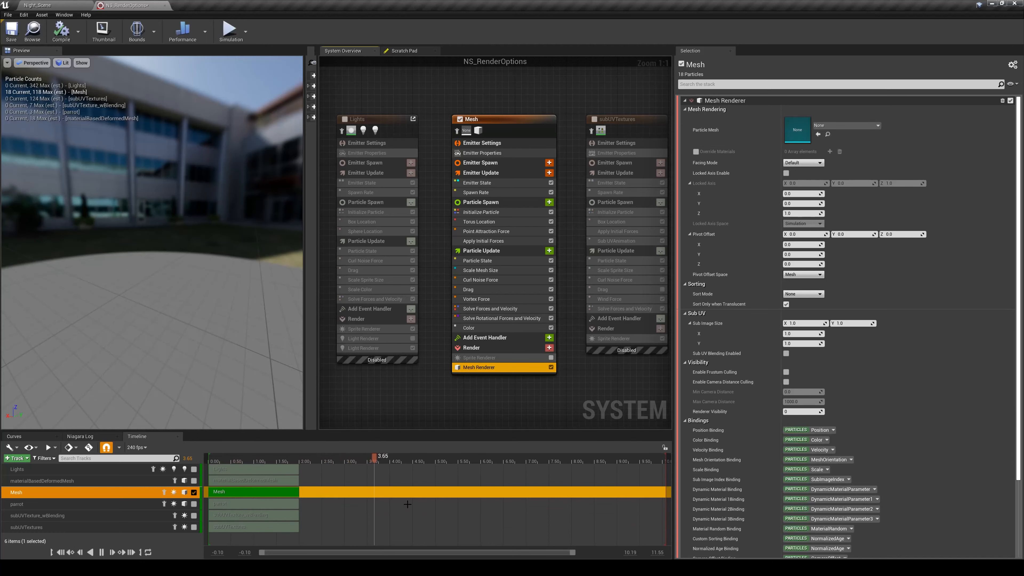
{"action": "left_click", "coordinate": [859, 126]}
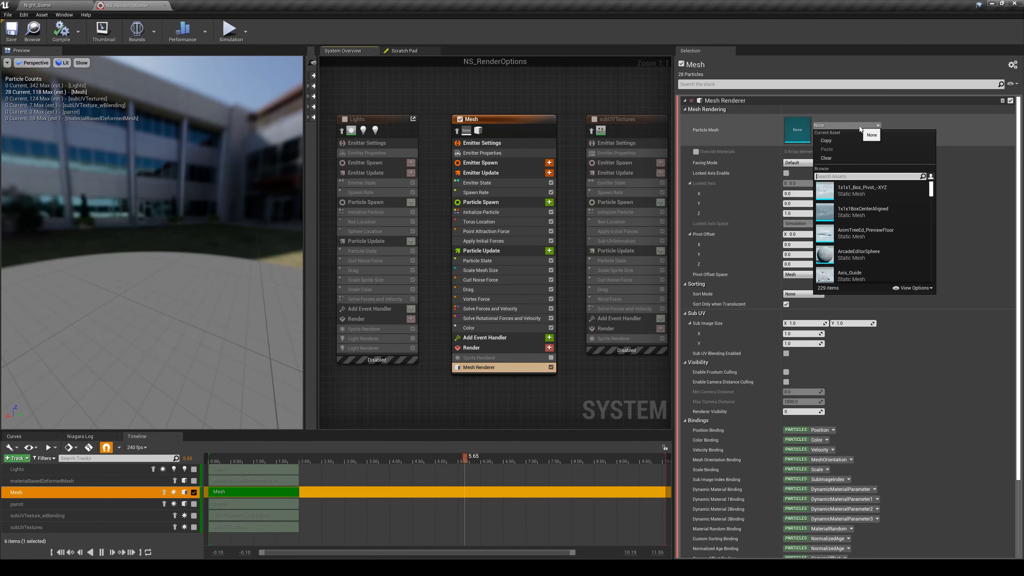
{"action": "type", "text": "rock"}
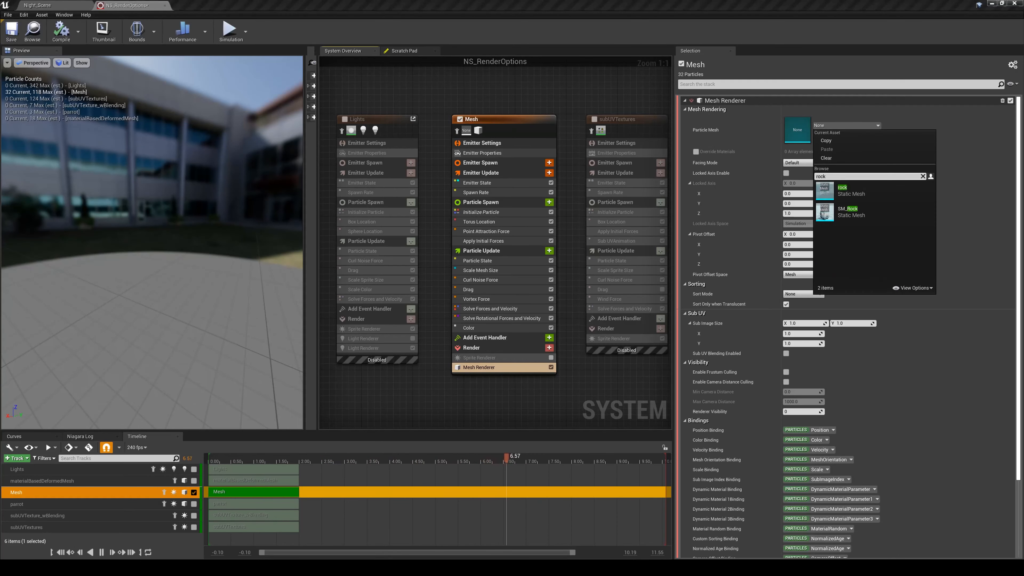
{"action": "left_click", "coordinate": [849, 194]}
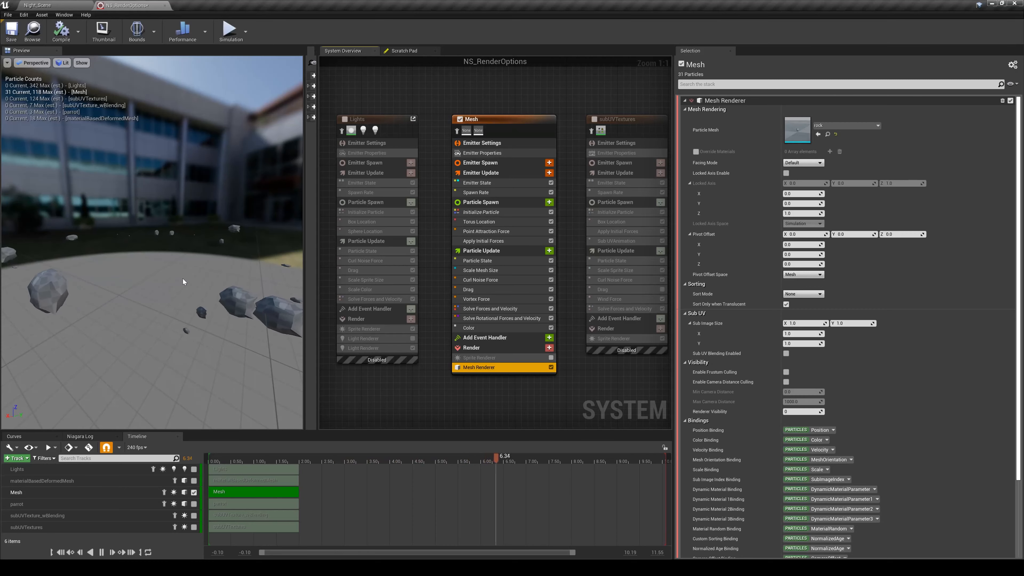
Review the Mesh emitter's mesh scale attributes in Initialize Particle and the curve in Scale Mesh Size
{"action": "left_click", "coordinate": [478, 212]}
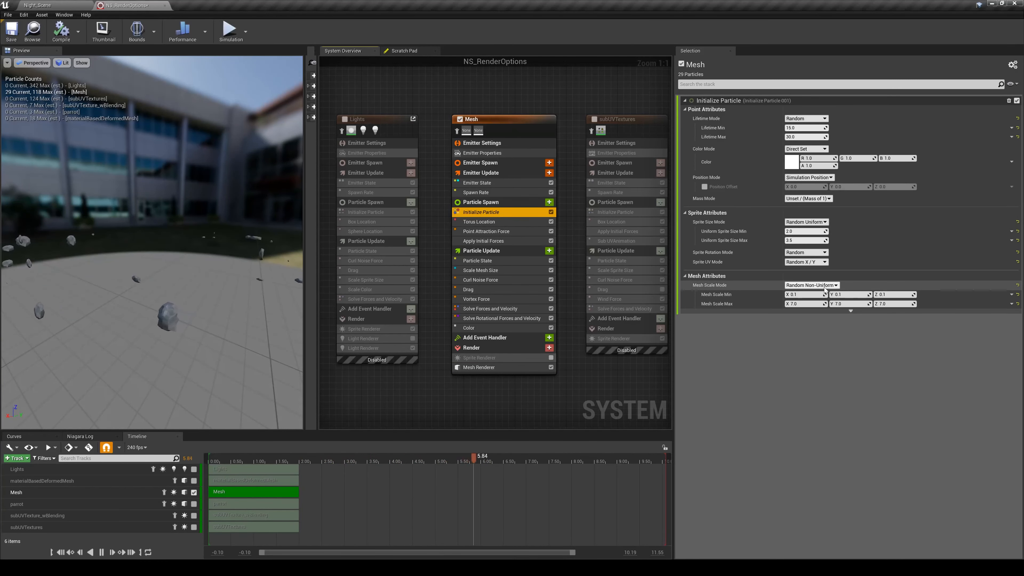
{"action": "left_click_drag", "start_coordinate": [228, 316], "coordinate": [188, 283]}
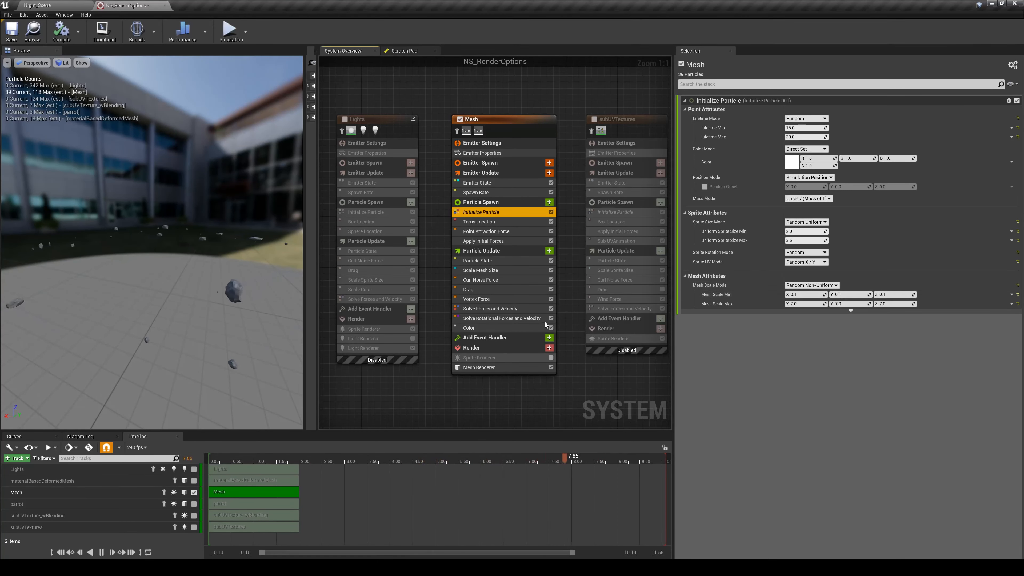
{"action": "left_click", "coordinate": [491, 272]}
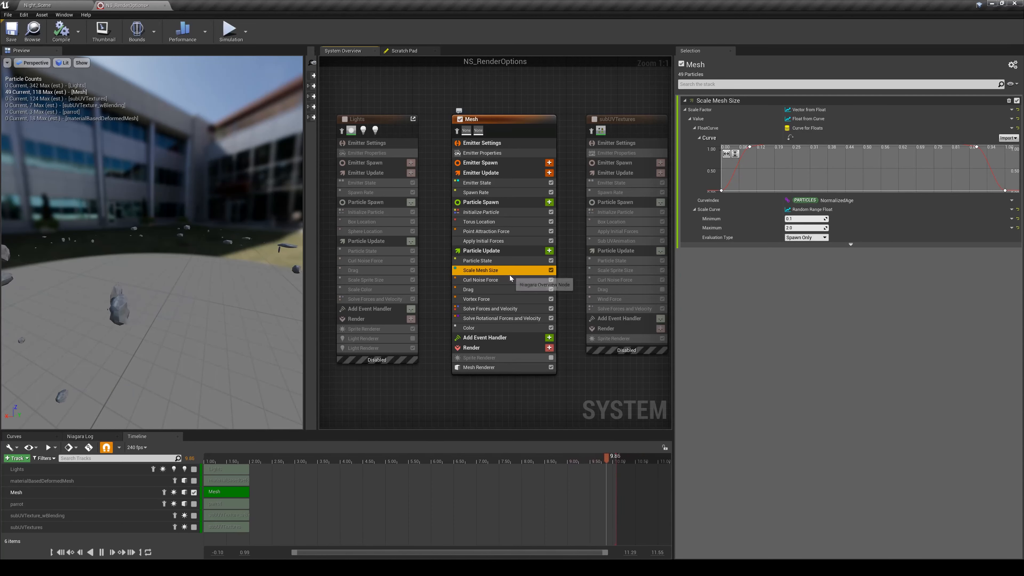
Try a Scale Sprite Size module in the Mesh emitter's Particle Update, delete it and reopen Scale Mesh Size
{"action": "left_click", "coordinate": [549, 250]}
{"action": "type", "text": "scale"}
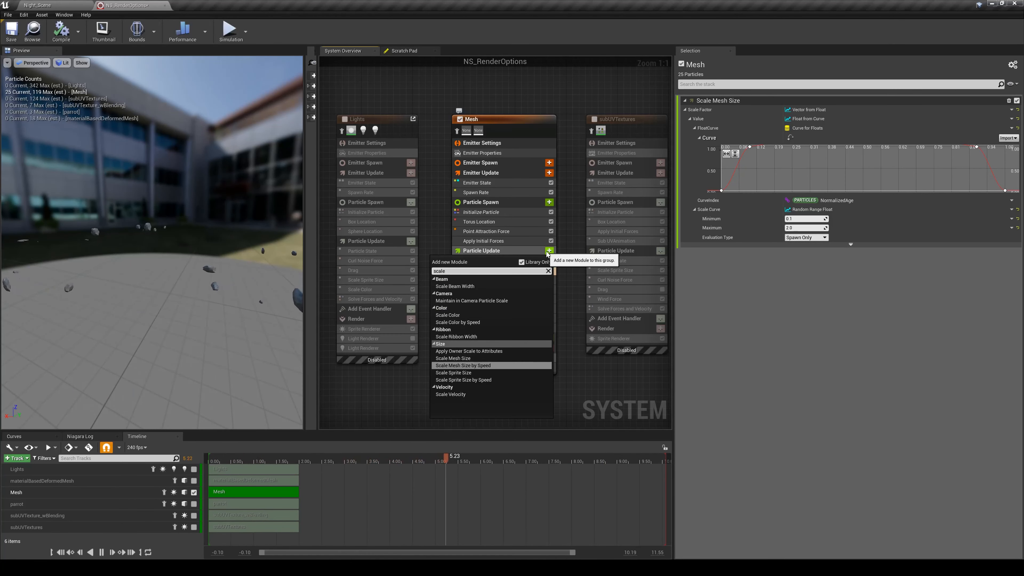
{"action": "left_click", "coordinate": [453, 373]}
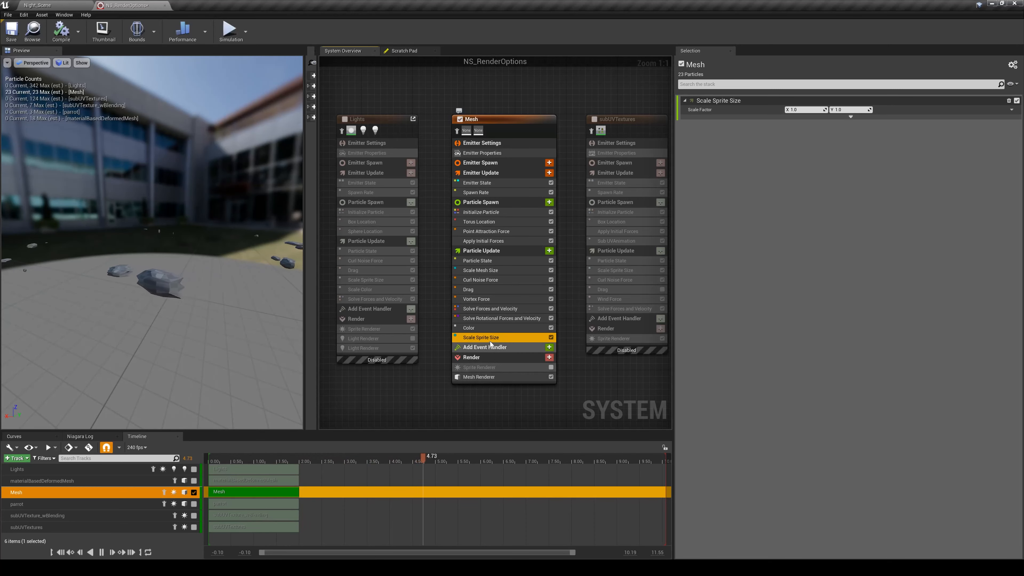
{"action": "key", "text": "Delete"}
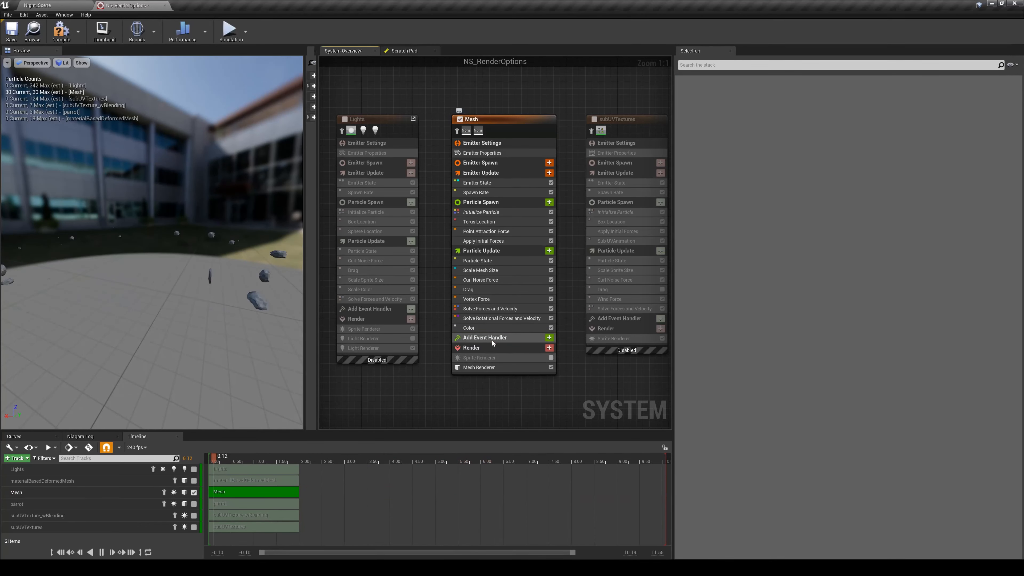
{"action": "left_click", "coordinate": [515, 270]}
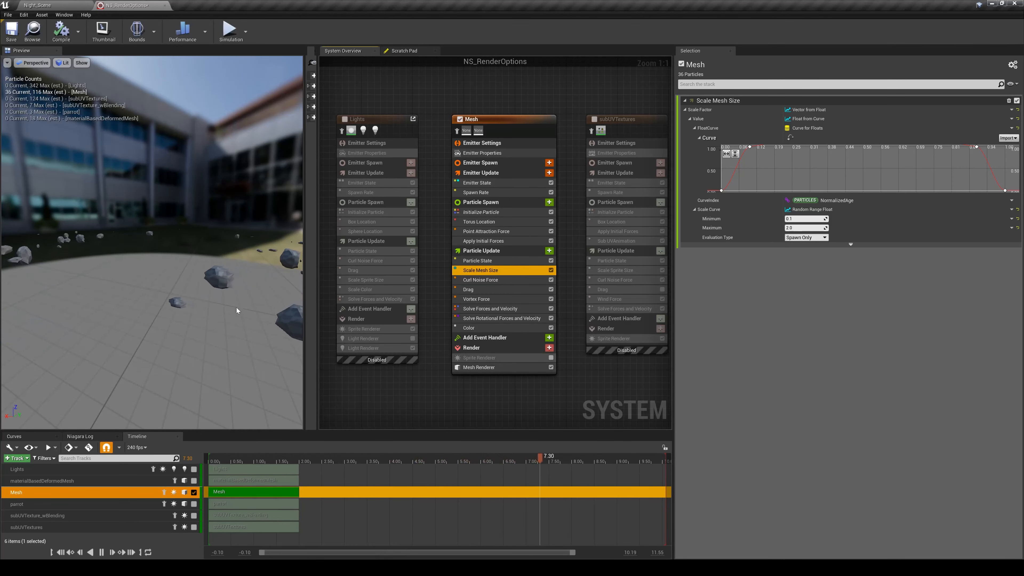
Enable Override Materials on the Mesh emitter's Mesh Renderer and add one material element
{"action": "left_click", "coordinate": [519, 368]}
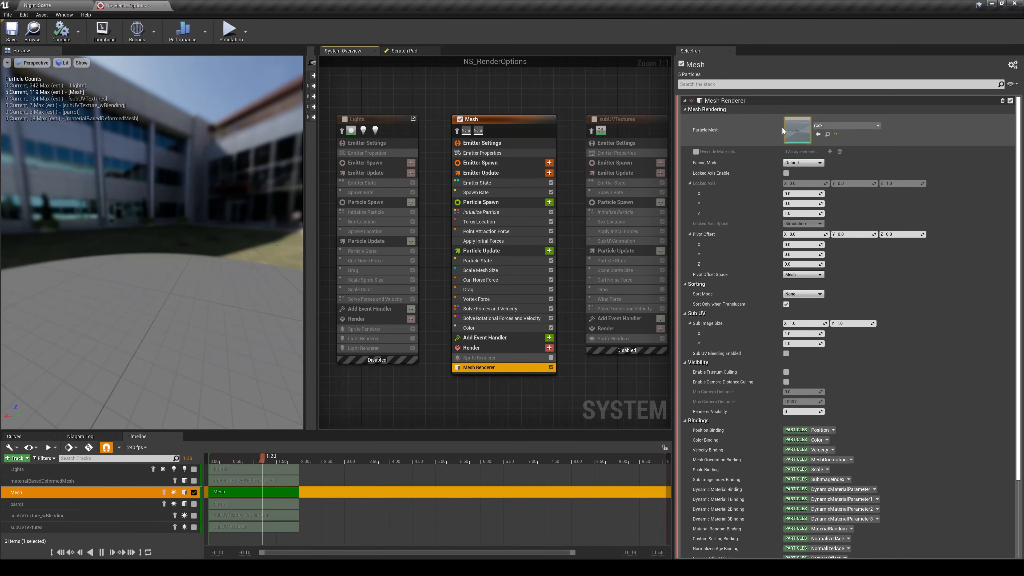
{"action": "left_click", "coordinate": [695, 152]}
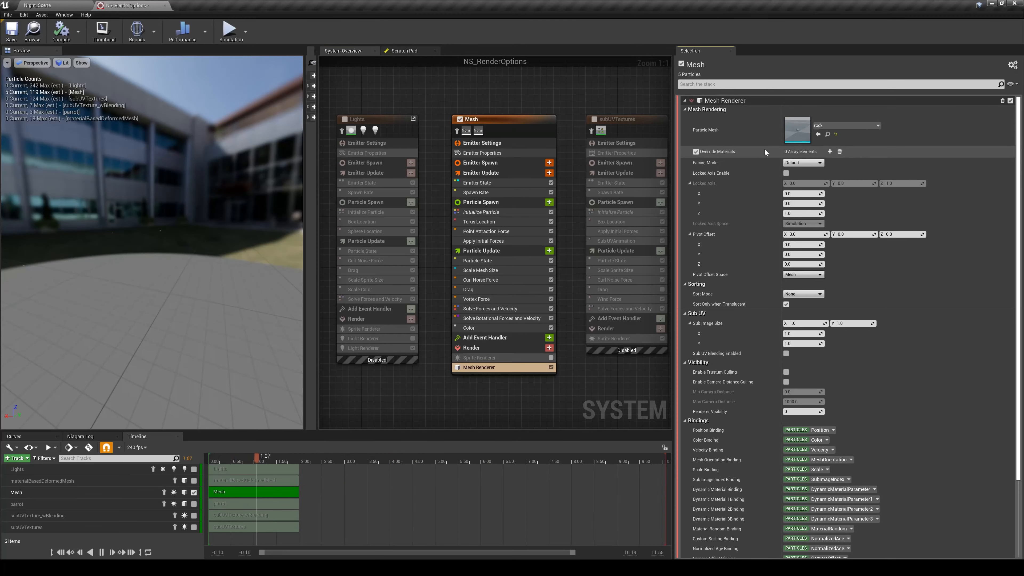
{"action": "left_click", "coordinate": [829, 151]}
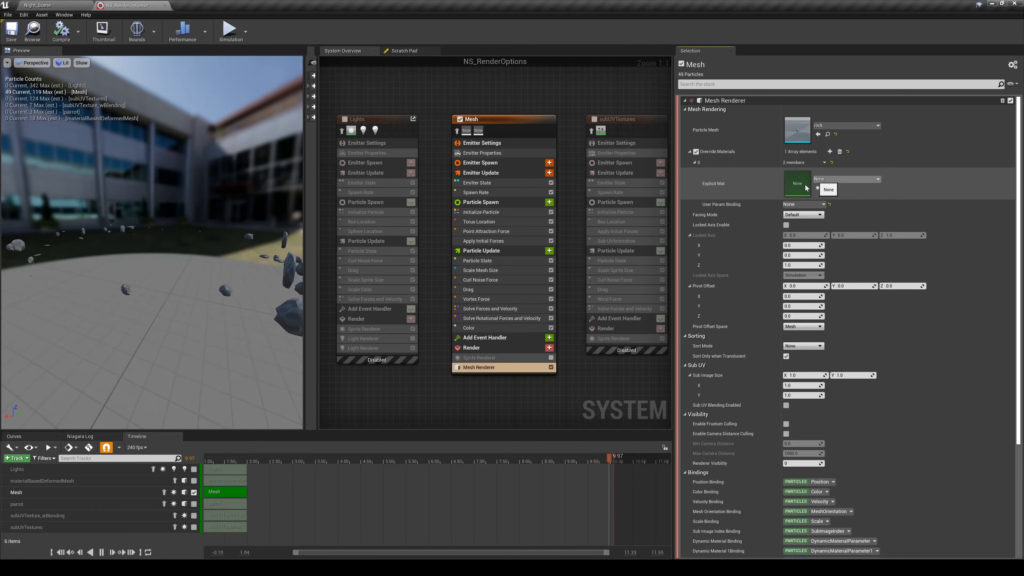
Switch to Night_Scene and create a material named M_myRockMaterial in the Content folder
{"action": "left_click", "coordinate": [52, 6]}
{"action": "right_click", "coordinate": [408, 510]}
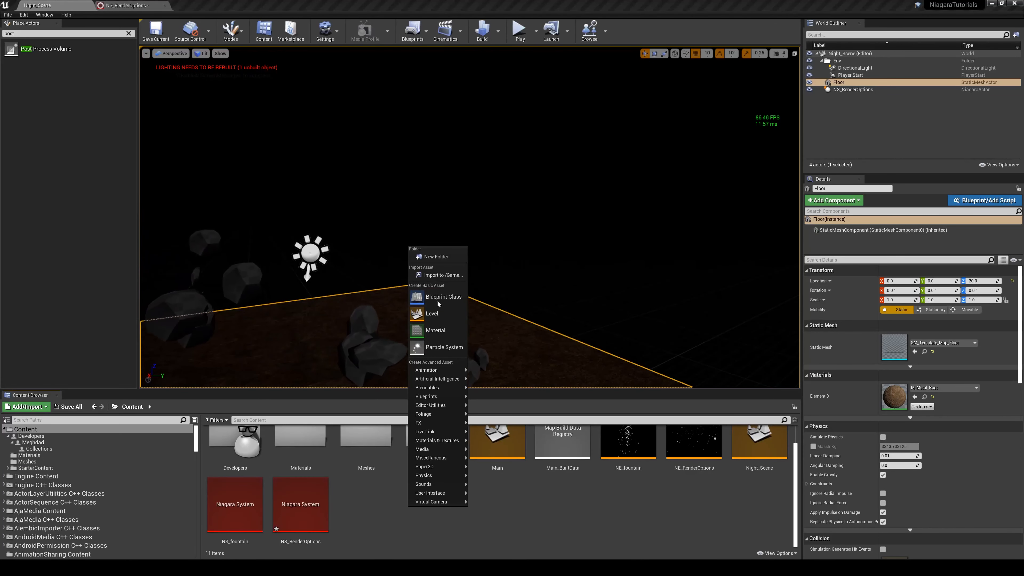
{"action": "left_click", "coordinate": [436, 330]}
{"action": "type", "text": "M_"}
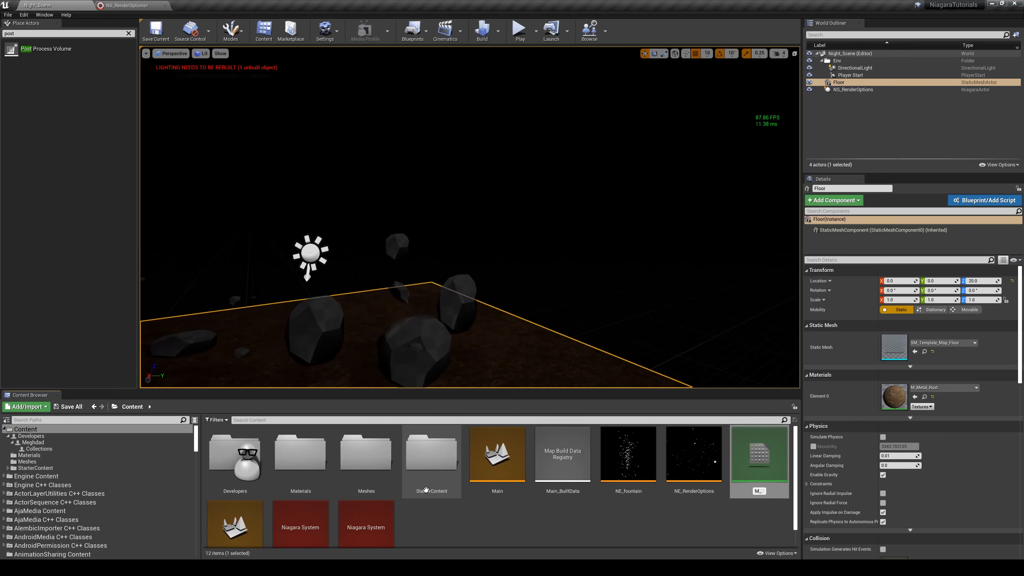
{"action": "type", "text": "myRockM"}
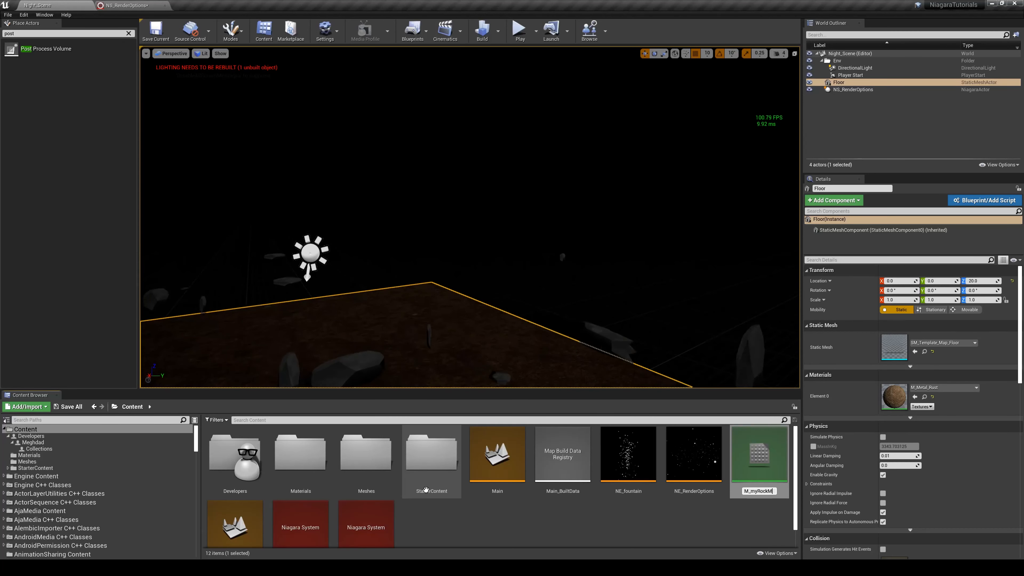
{"action": "type", "text": "aterial"}
{"action": "key", "text": "Return"}
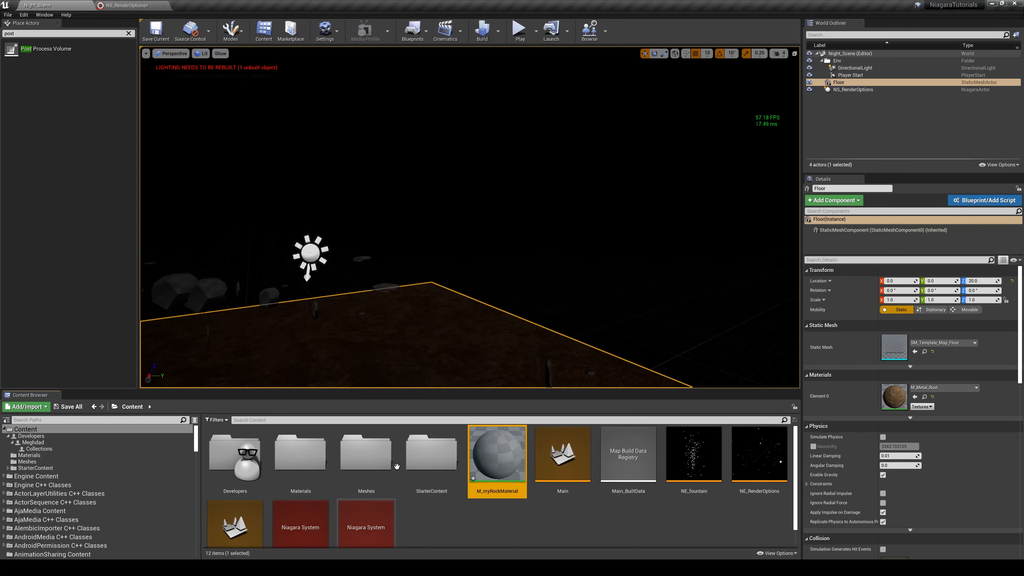
Open M_myRockMaterial for editing and add a Constant3Vector node coloured red (0.988, 0, 0)
{"action": "double_click", "coordinate": [497, 455]}
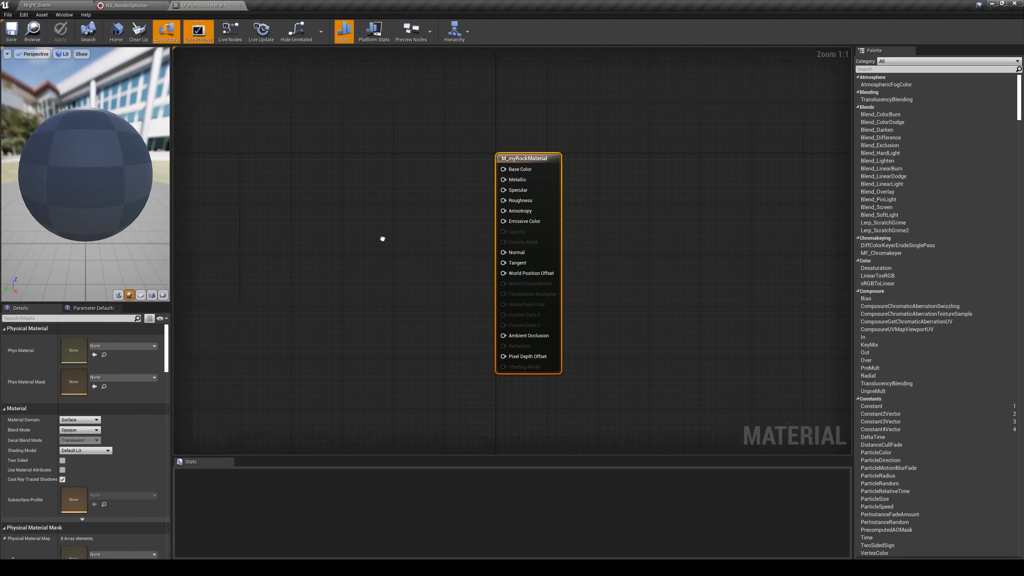
{"action": "right_click_drag", "start_coordinate": [383, 239], "coordinate": [411, 251]}
{"action": "left_click", "coordinate": [410, 250]}
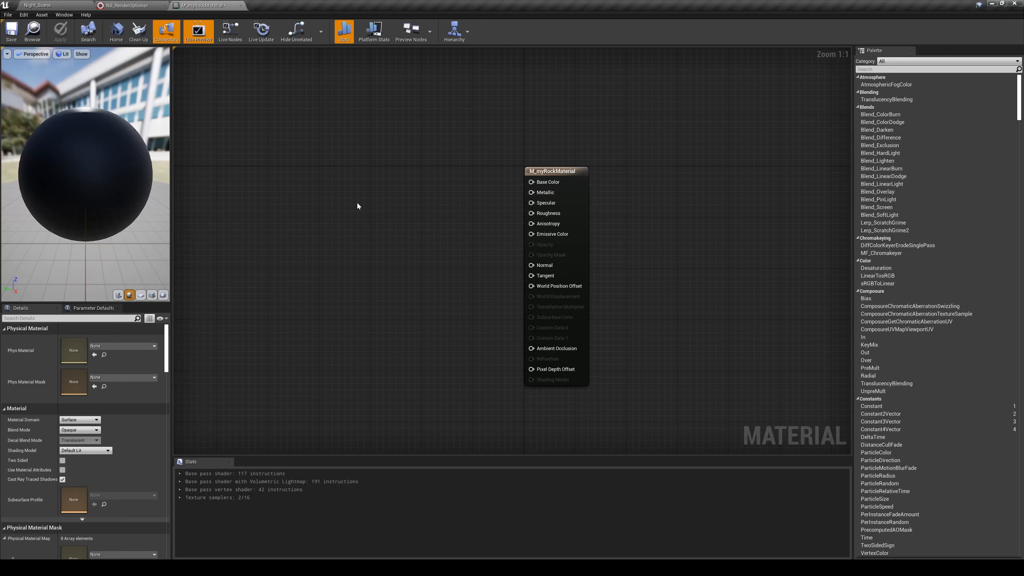
{"action": "left_click", "coordinate": [356, 201]}
{"action": "left_click_drag", "start_coordinate": [373, 209], "coordinate": [344, 192]}
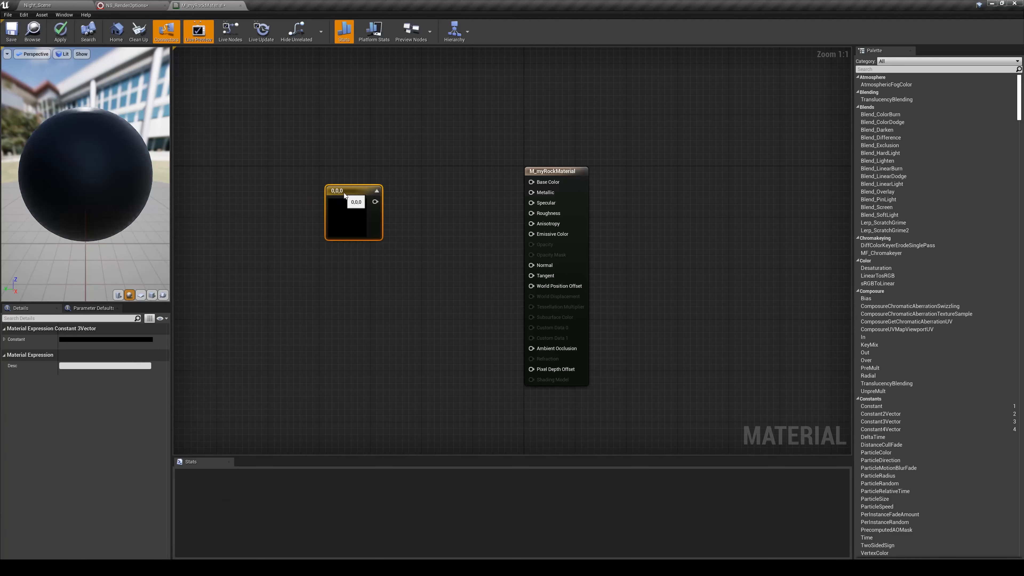
{"action": "double_click", "coordinate": [344, 193]}
{"action": "left_click", "coordinate": [235, 382]}
{"action": "left_click", "coordinate": [223, 381]}
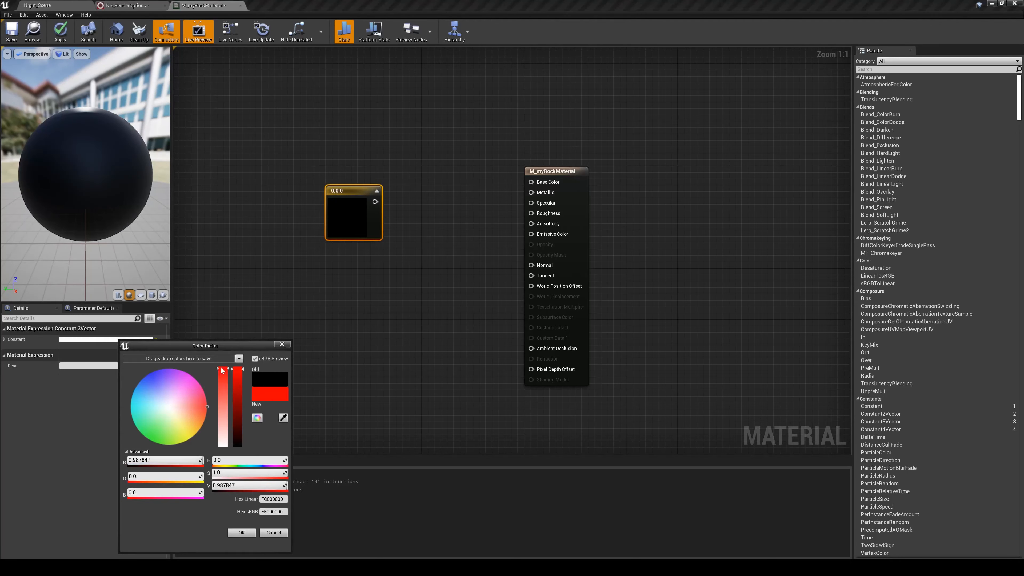
Connect the red constant to the material's Base Color and apply the material
{"action": "left_click", "coordinate": [372, 208]}
{"action": "left_click_drag", "start_coordinate": [531, 176], "coordinate": [531, 182]}
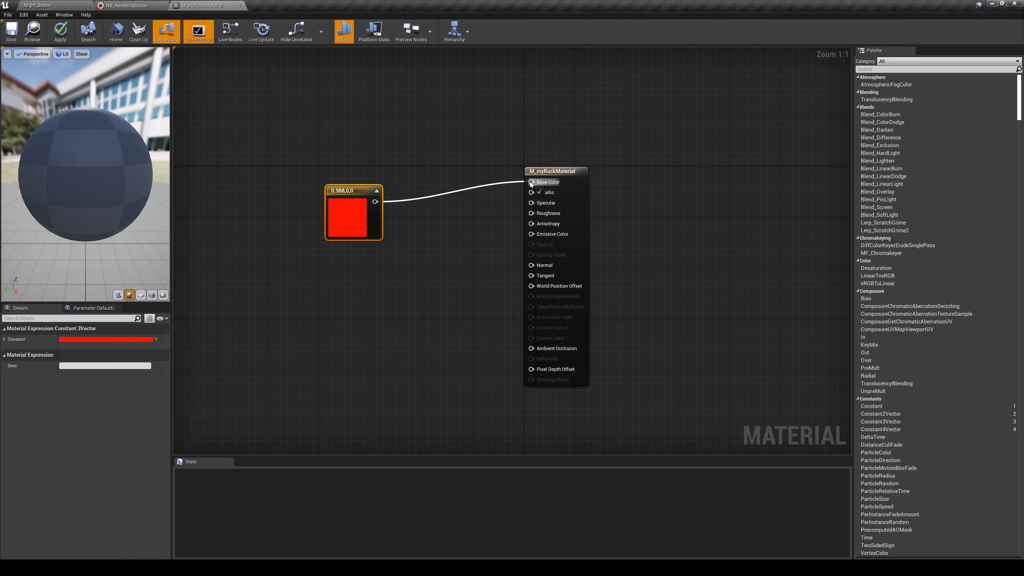
{"action": "left_click_drag", "start_coordinate": [349, 190], "coordinate": [348, 178]}
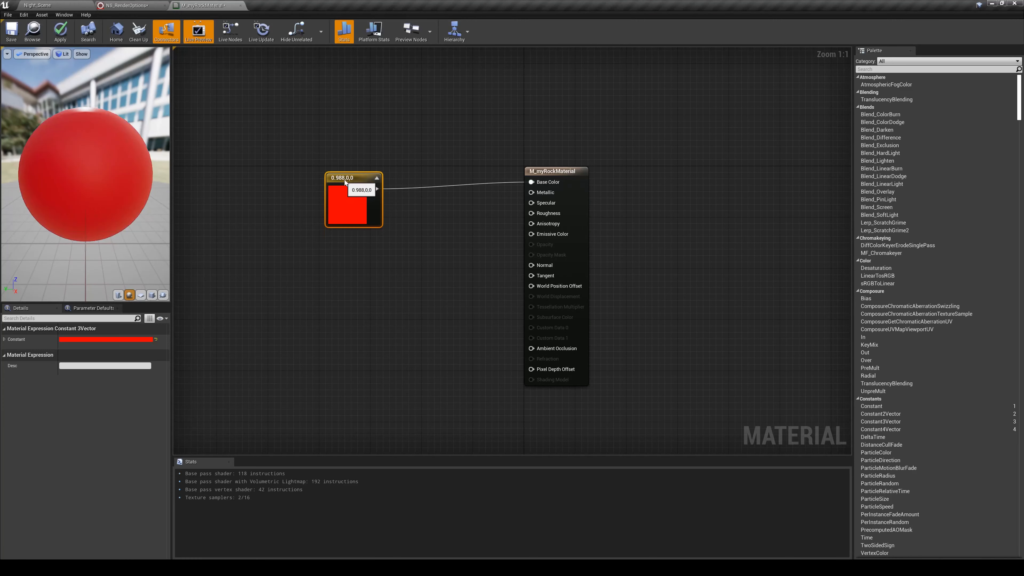
{"action": "left_click", "coordinate": [59, 39]}
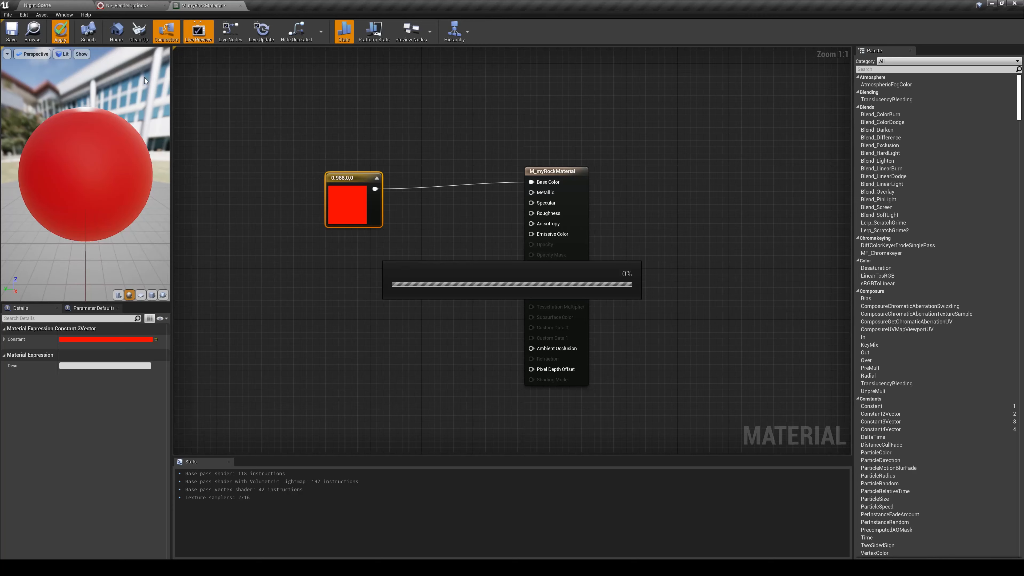
Return to NS_RenderOptions and assign M_myRockMaterial as the Mesh Renderer's Explicit Mat override
{"action": "left_click", "coordinate": [119, 6]}
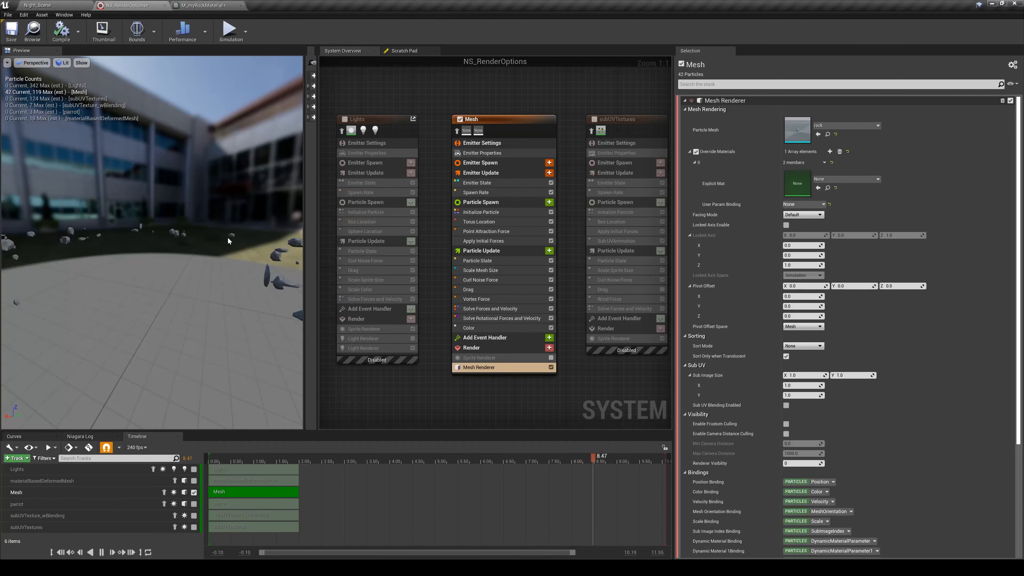
{"action": "left_click", "coordinate": [486, 367]}
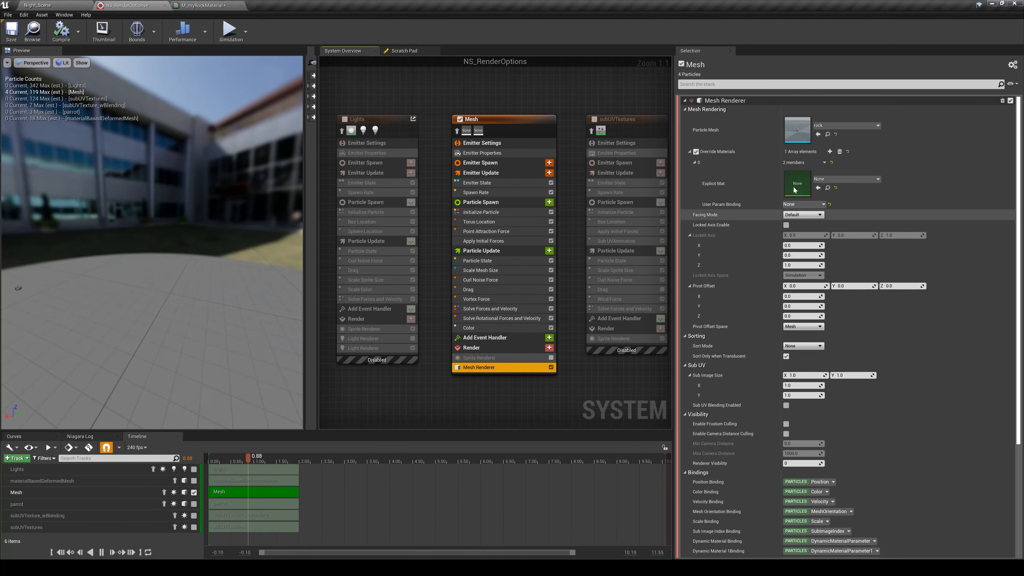
{"action": "left_click", "coordinate": [842, 179]}
{"action": "type", "text": "m_my"}
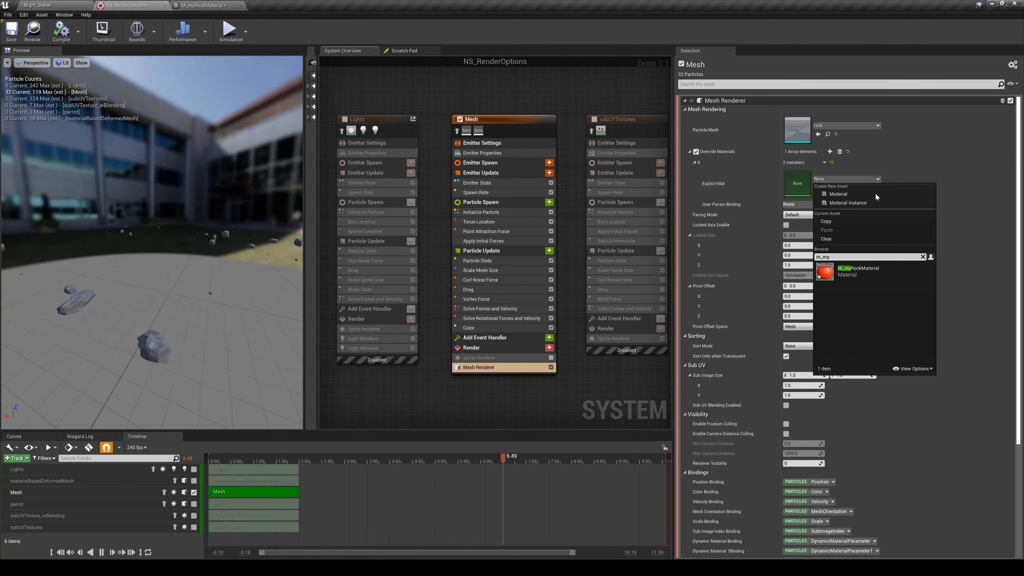
{"action": "key", "text": "Return"}
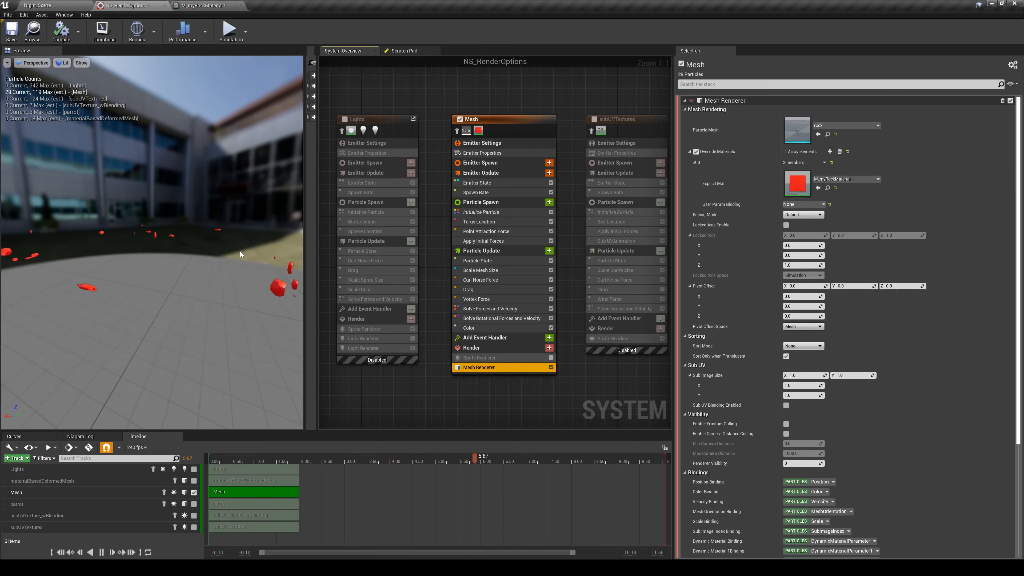
{"action": "left_click_drag", "start_coordinate": [240, 254], "coordinate": [210, 224]}
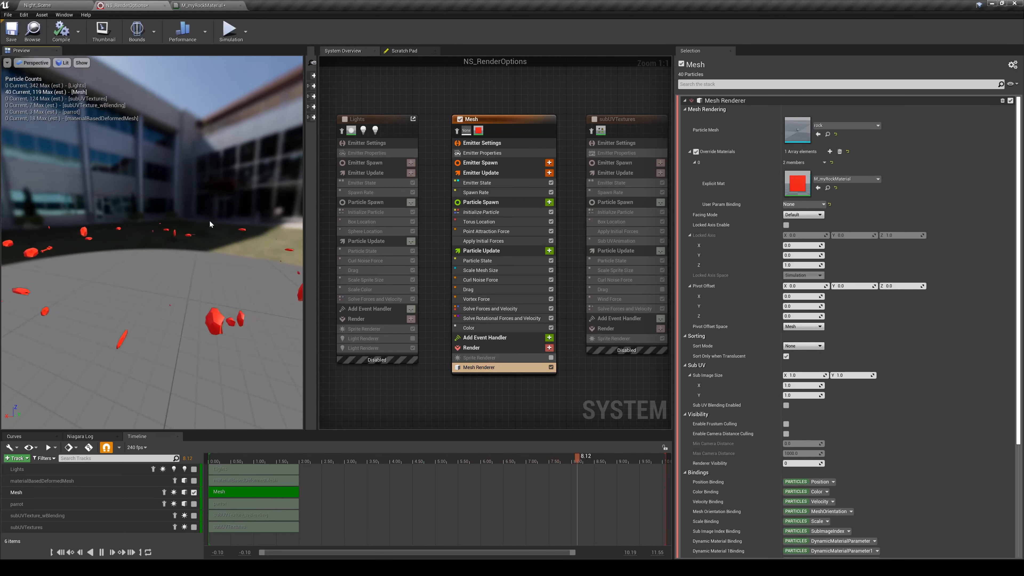
Return to M_myRockMaterial and add a Texture Sample node below the red constant
{"action": "left_click", "coordinate": [190, 7]}
{"action": "left_click_drag", "start_coordinate": [354, 288], "coordinate": [354, 288]}
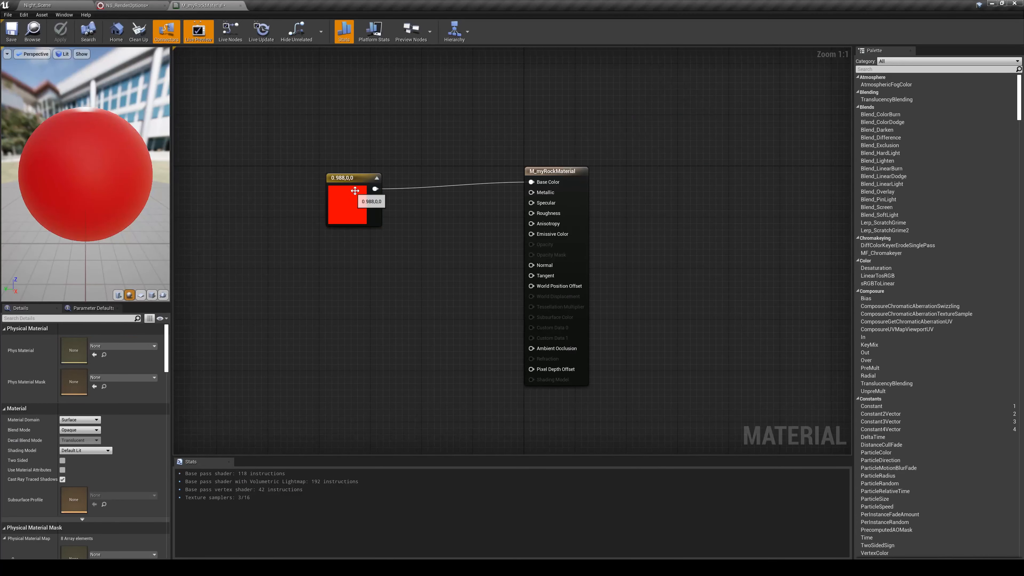
{"action": "left_click_drag", "start_coordinate": [363, 193], "coordinate": [350, 181]}
{"action": "right_click", "coordinate": [350, 281]}
{"action": "type", "text": "texture"}
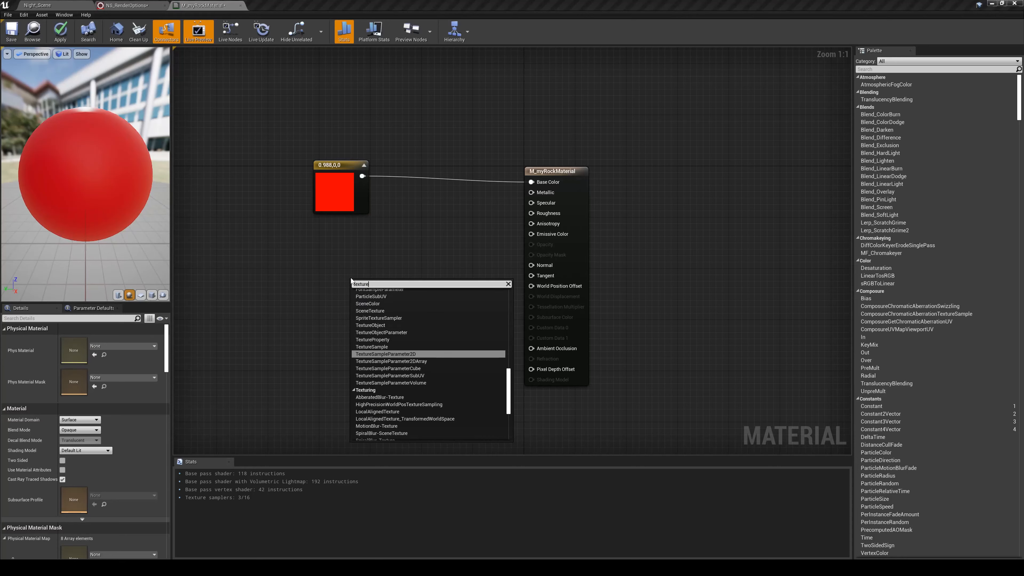
{"action": "key", "text": "Return"}
{"action": "left_click_drag", "start_coordinate": [359, 284], "coordinate": [289, 249]}
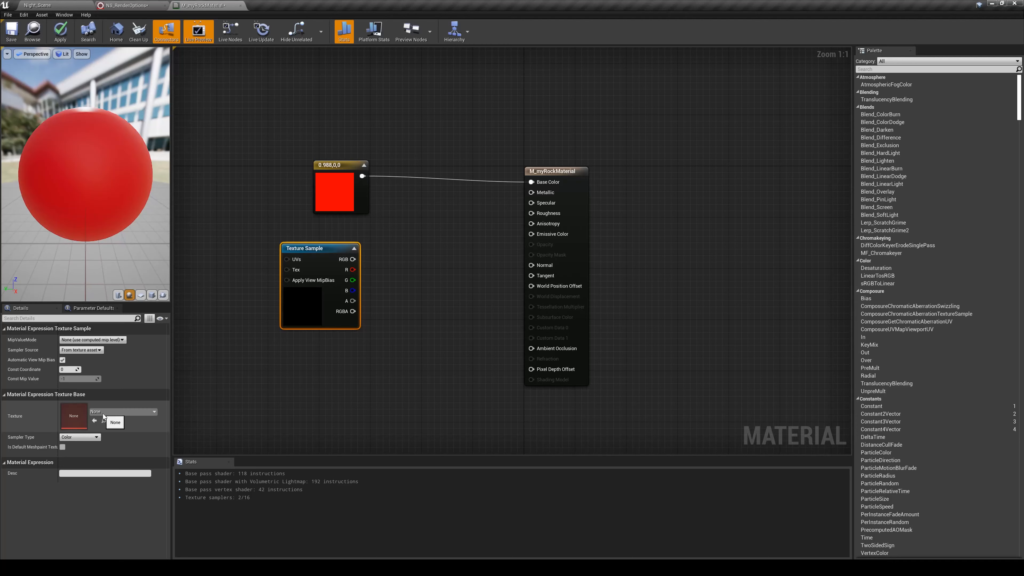
Find the T_Perlin_Noise_M texture and assign it to the Texture Sample node
{"action": "left_click", "coordinate": [112, 411]}
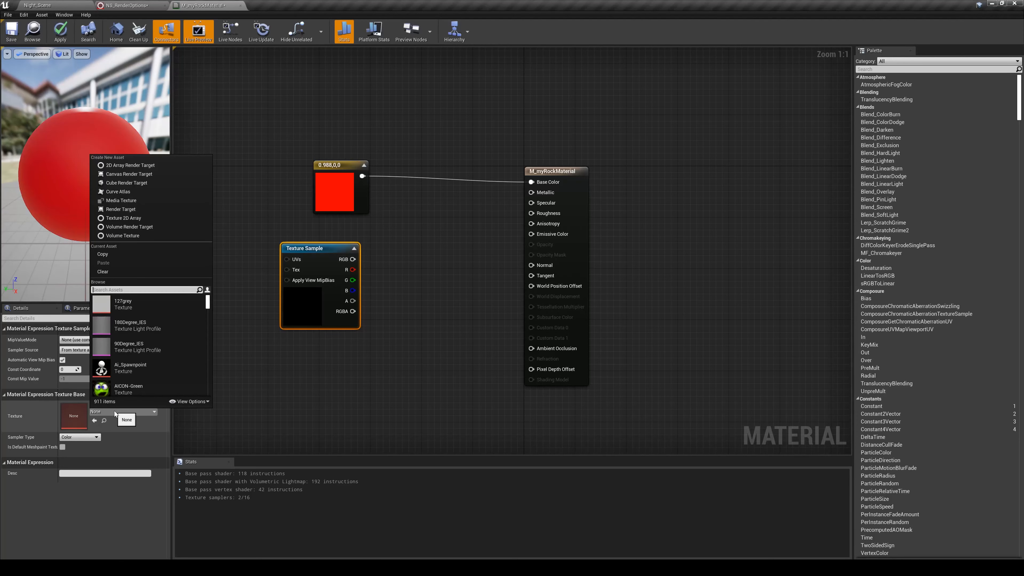
{"action": "type", "text": "noise"}
{"action": "scroll", "coordinate": [140, 363], "scroll_direction": "down", "scroll_amount": 3}
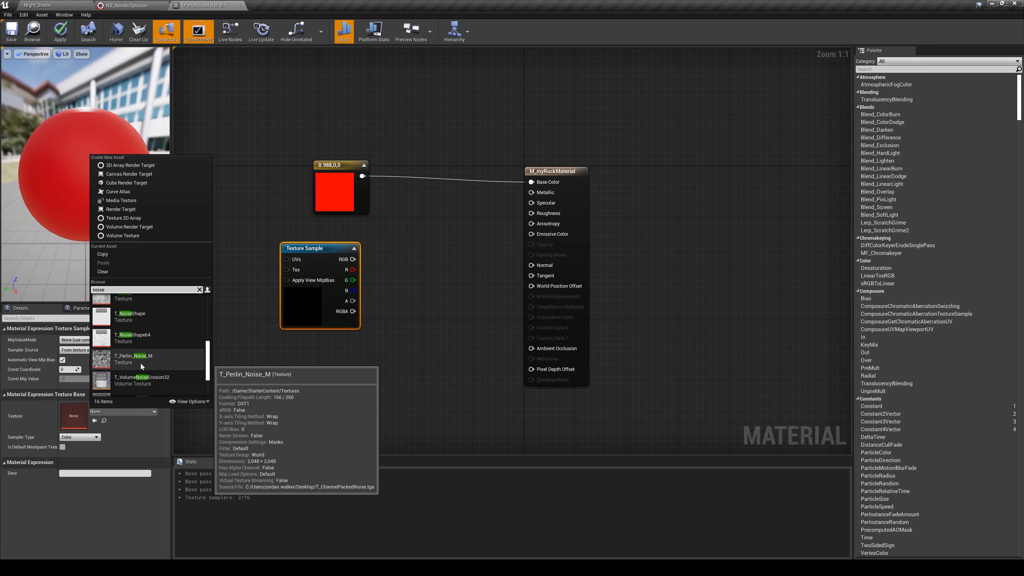
{"action": "left_click", "coordinate": [149, 364]}
Connect the Texture Sample's RGB output to Base Color in place of the red constant and apply the material
{"action": "left_click_drag", "start_coordinate": [353, 259], "coordinate": [472, 223]}
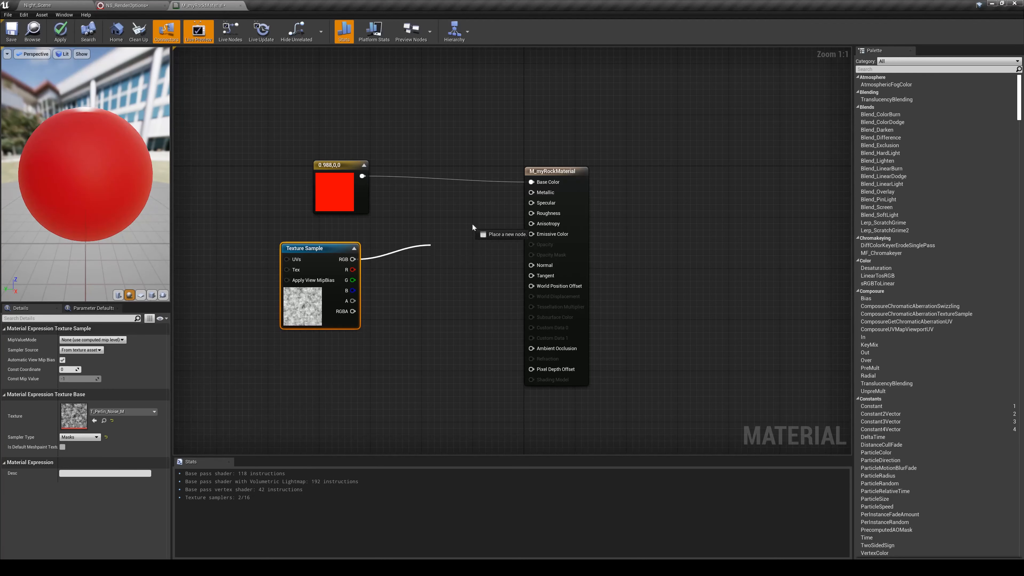
{"action": "left_click_drag", "start_coordinate": [530, 184], "coordinate": [530, 183]}
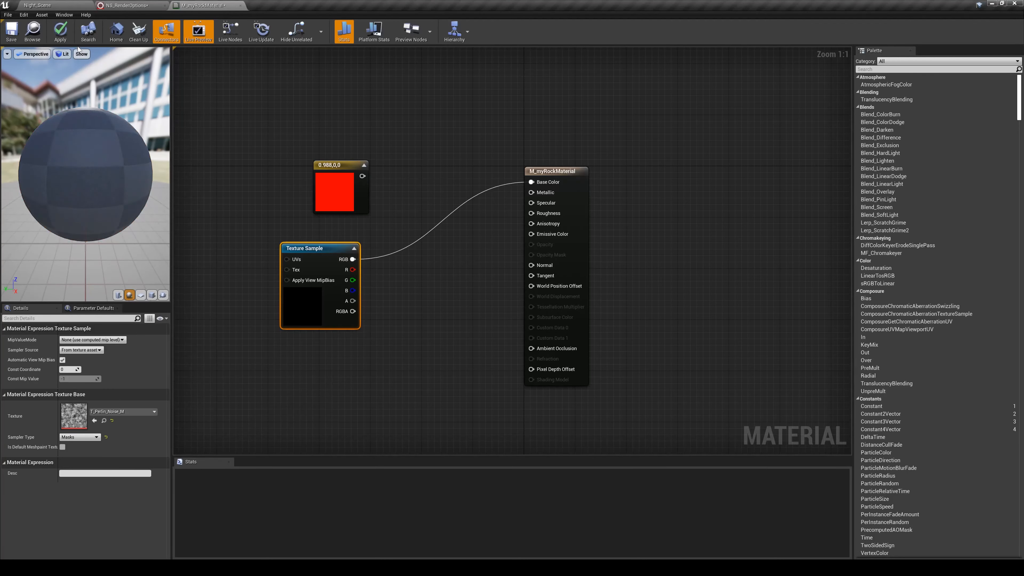
{"action": "left_click", "coordinate": [60, 31]}
Return to NS_RenderOptions, preview the textured rocks and compare the Mesh emitter's Mesh Renderer settings with its Color module
{"action": "left_click", "coordinate": [126, 5]}
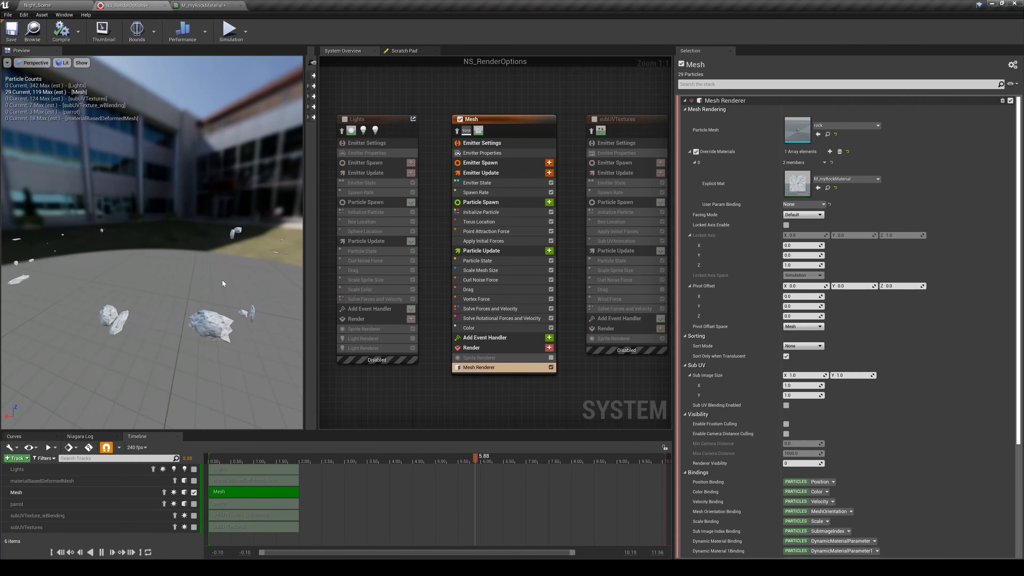
{"action": "mouse_move", "coordinate": [223, 280]}
{"action": "left_mouse_down"}
{"action": "mouse_move", "coordinate": [170, 279]}
{"action": "mouse_move", "coordinate": [225, 271]}
{"action": "left_mouse_up"}
{"action": "left_click", "coordinate": [509, 197]}
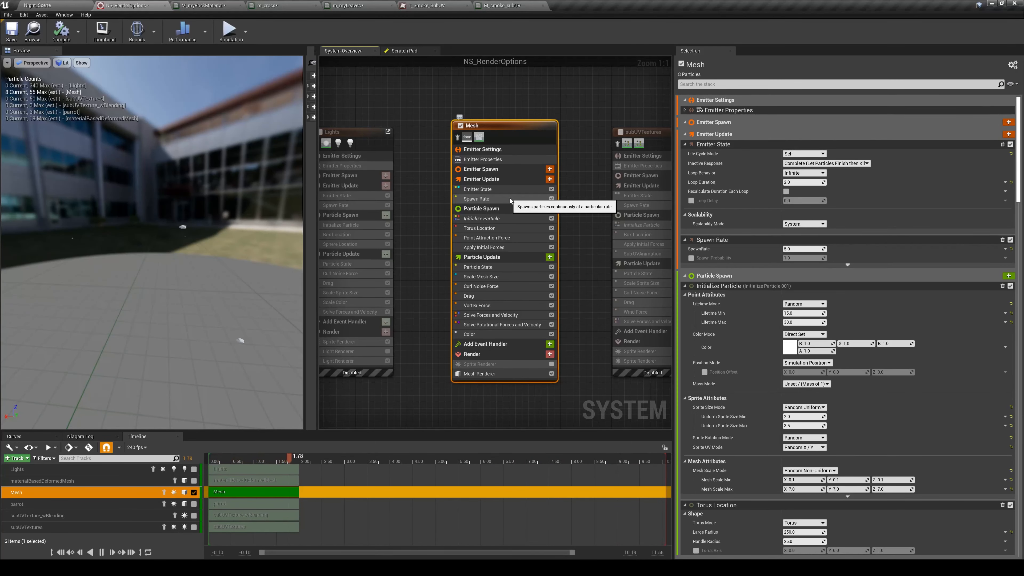
{"action": "left_click", "coordinate": [480, 374]}
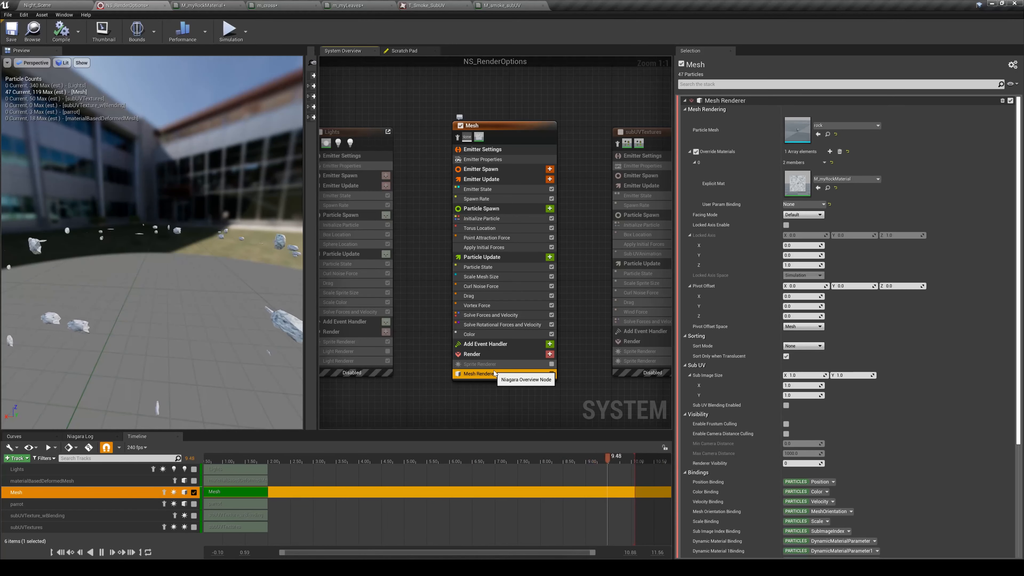
{"action": "left_click", "coordinate": [510, 333]}
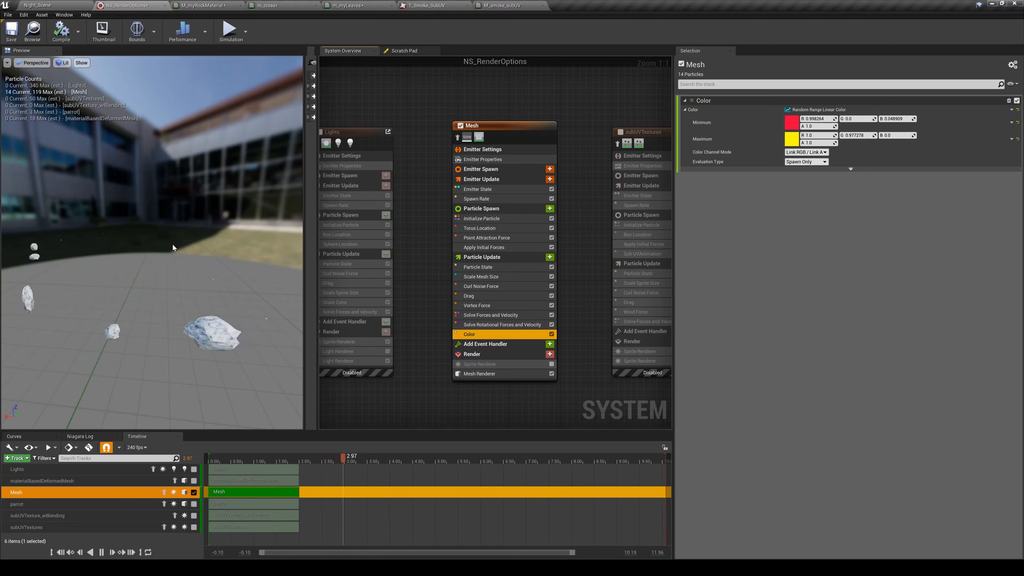
{"action": "left_click", "coordinate": [483, 374]}
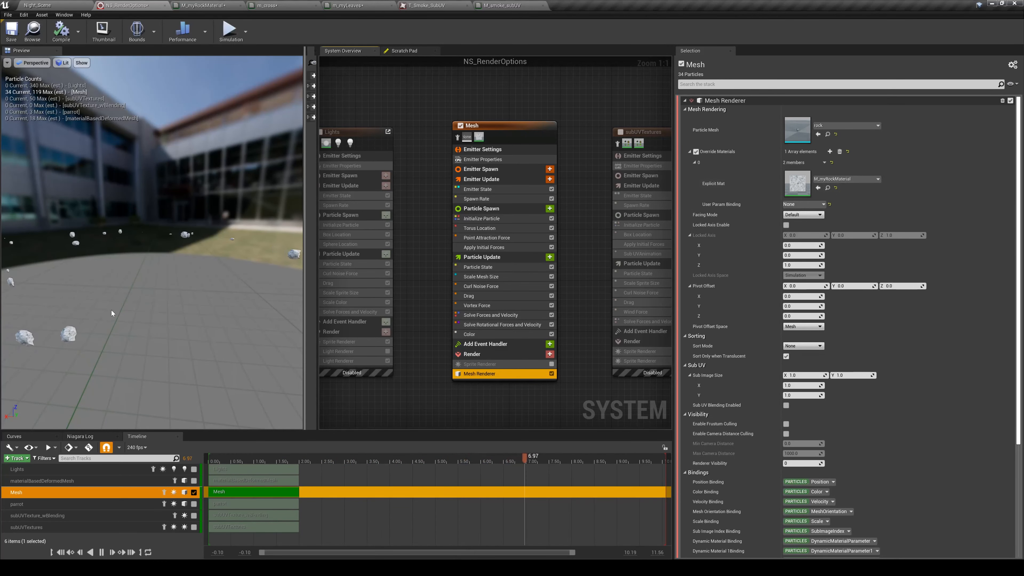
{"action": "left_click", "coordinate": [495, 334]}
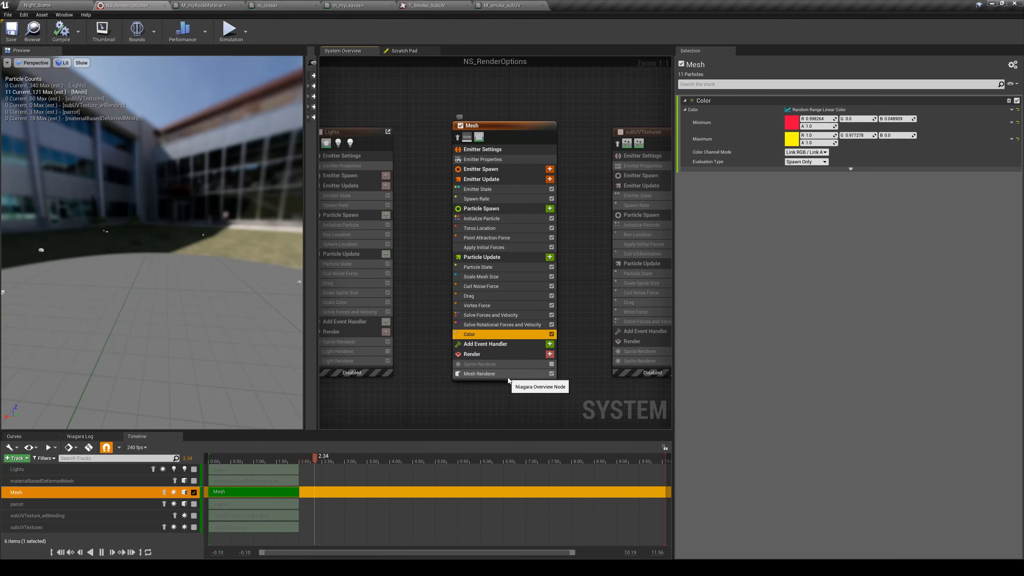
In M_myRockMaterial, delete the unused red constant and reposition the Texture Sample node
{"action": "left_click", "coordinate": [203, 6]}
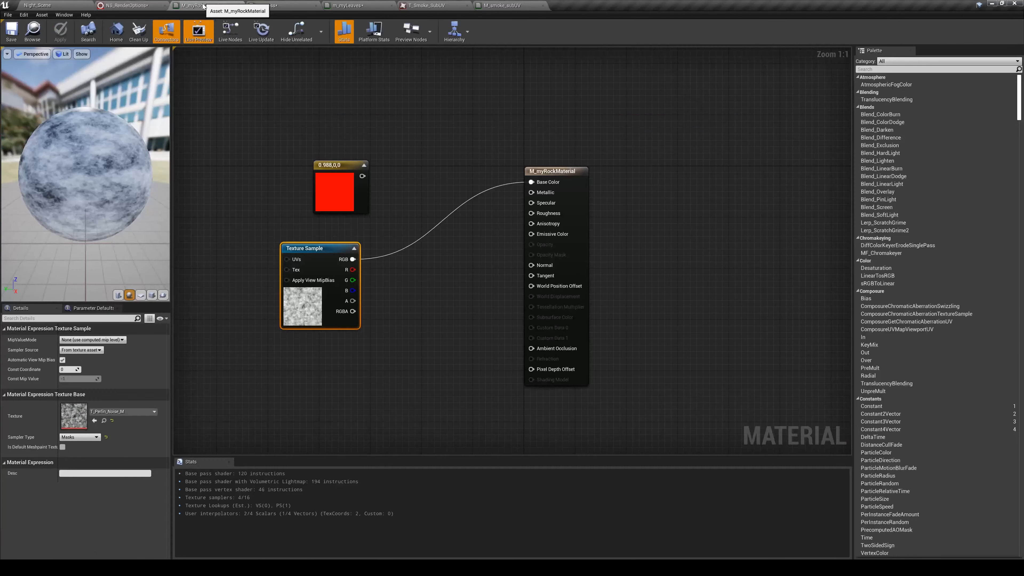
{"action": "left_click_drag", "start_coordinate": [324, 257], "coordinate": [305, 237]}
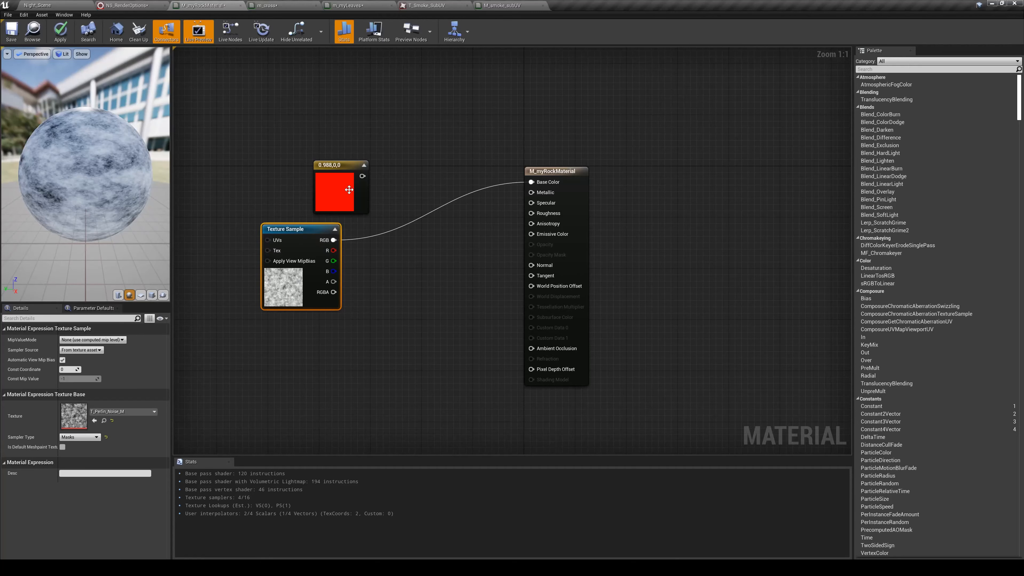
{"action": "left_click_drag", "start_coordinate": [343, 163], "coordinate": [323, 137]}
{"action": "key", "text": "Delete"}
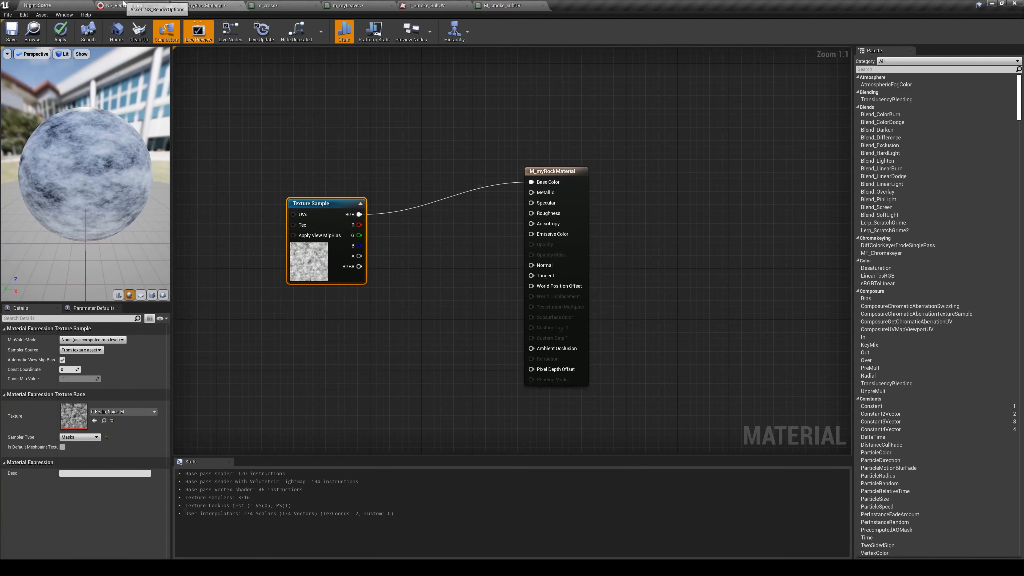
In NS_RenderOptions, review the Mesh emitter's Mesh Renderer override material and its Color module's random colour range
{"action": "left_click", "coordinate": [125, 5]}
{"action": "left_click", "coordinate": [494, 374]}
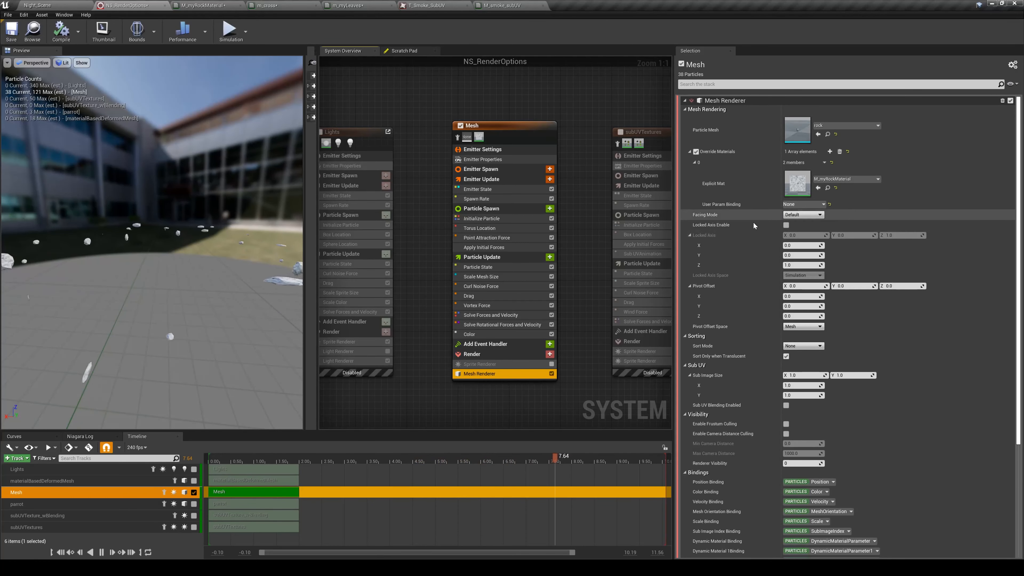
{"action": "left_click", "coordinate": [494, 332]}
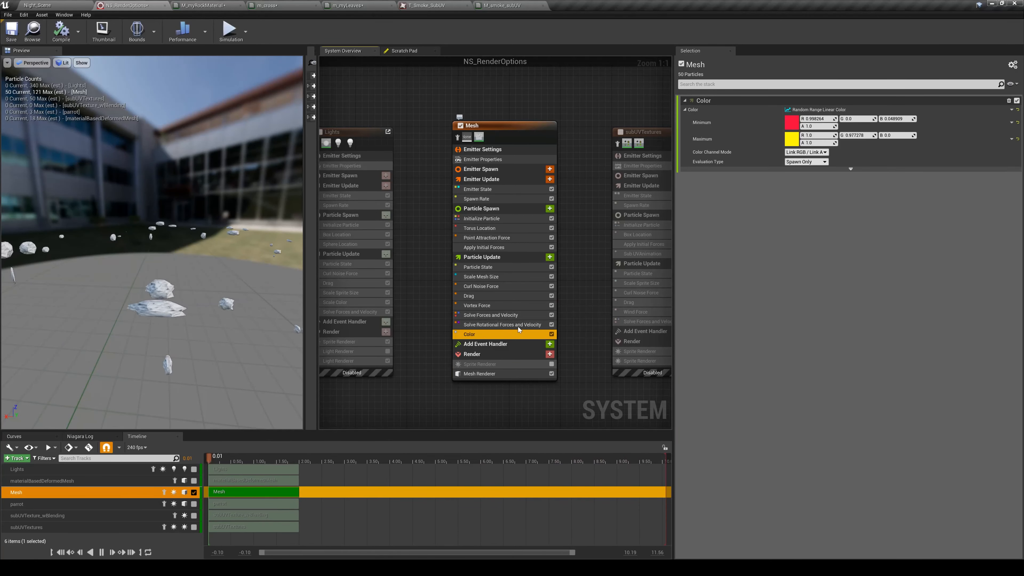
{"action": "left_click", "coordinate": [206, 6]}
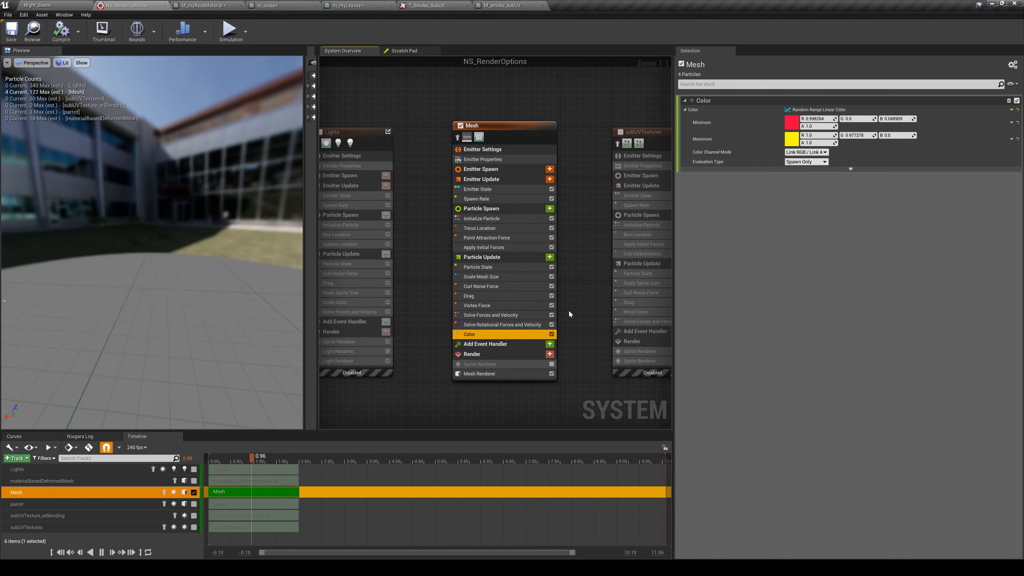
In M_myRockMaterial, move the Texture Sample node clear and add a Particle Color node below it
{"action": "left_click", "coordinate": [214, 6]}
{"action": "left_click_drag", "start_coordinate": [326, 187], "coordinate": [307, 167]}
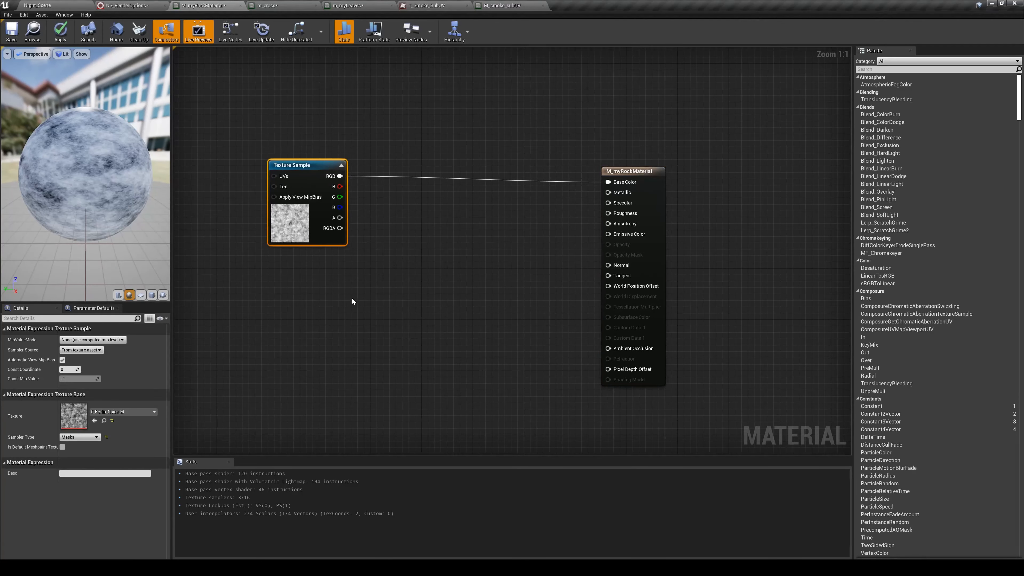
{"action": "right_click", "coordinate": [323, 303]}
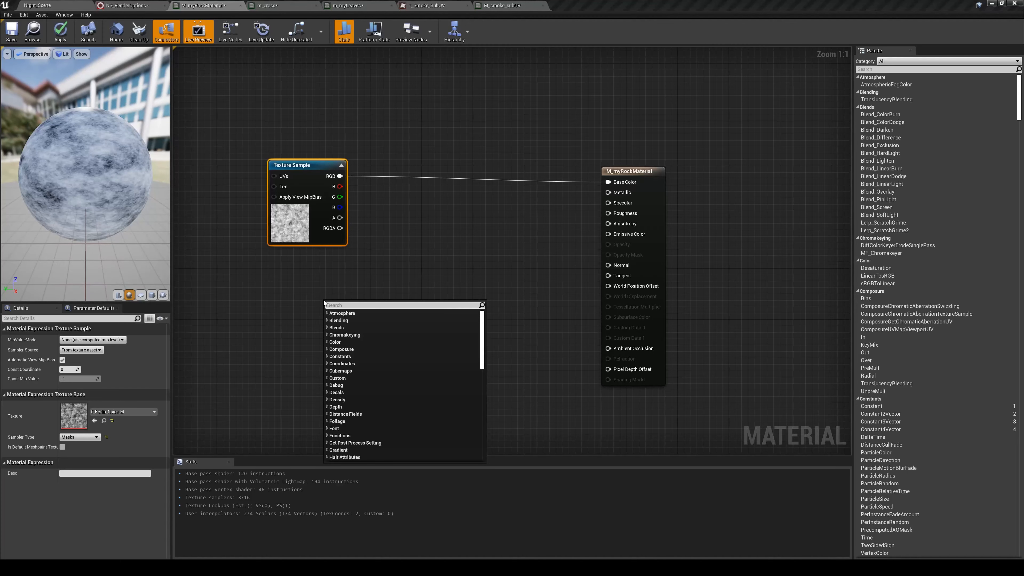
{"action": "type", "text": "particle color"}
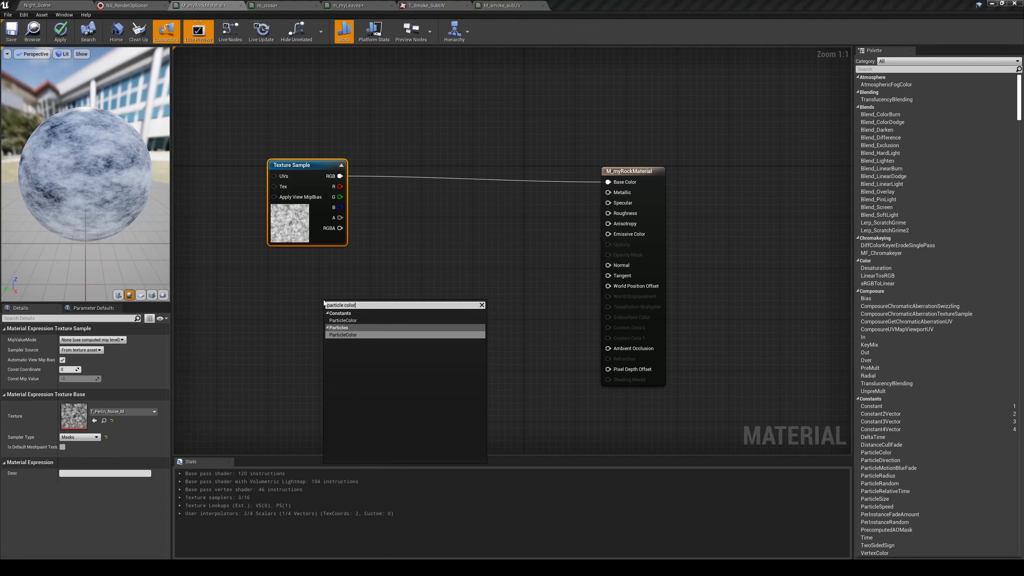
{"action": "key", "text": "Return"}
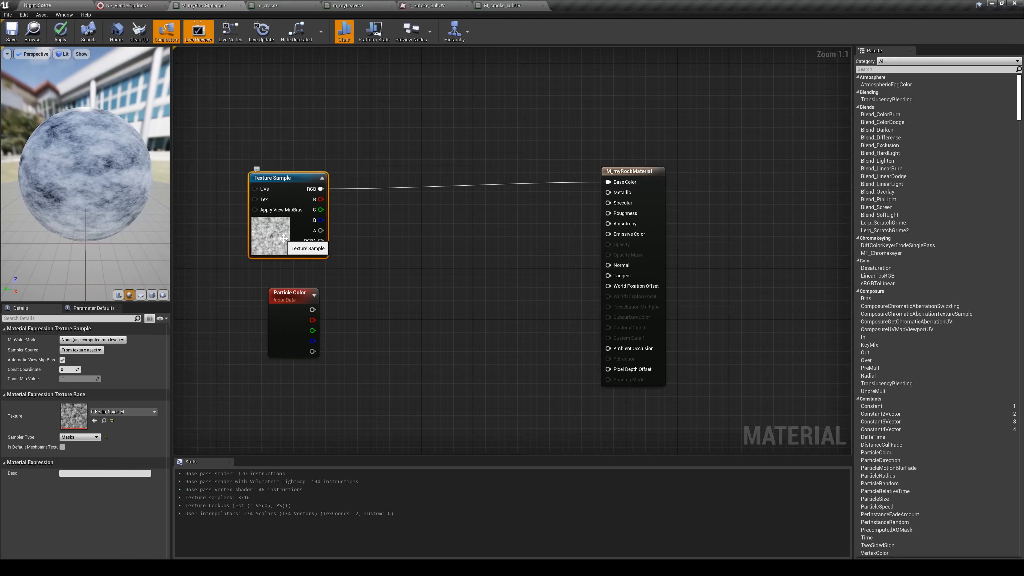
Add a Multiply node combining the Texture Sample's RGB with Particle Color, and feed its output into Base Color
{"action": "left_click", "coordinate": [126, 5]}
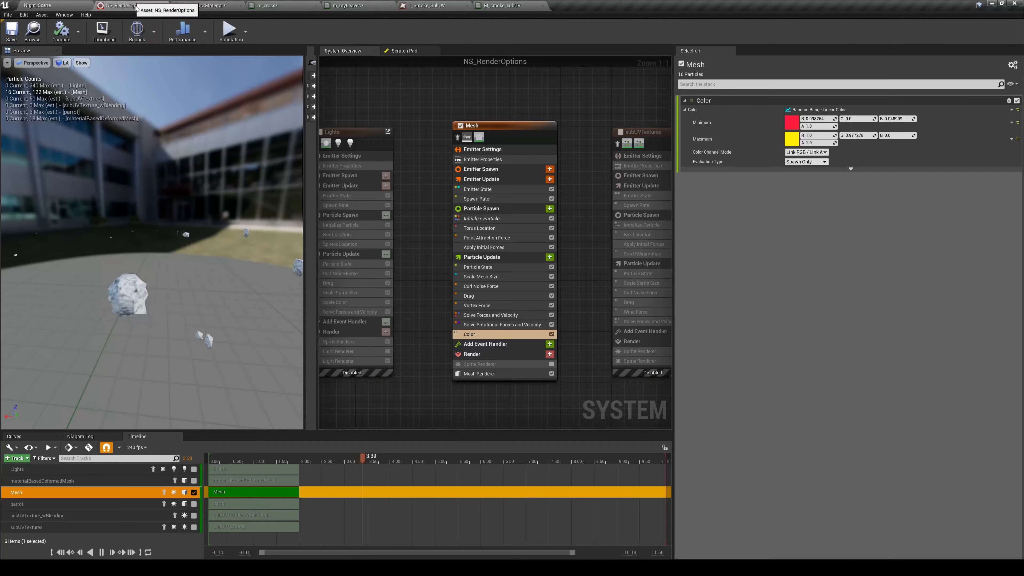
{"action": "left_click", "coordinate": [233, 4]}
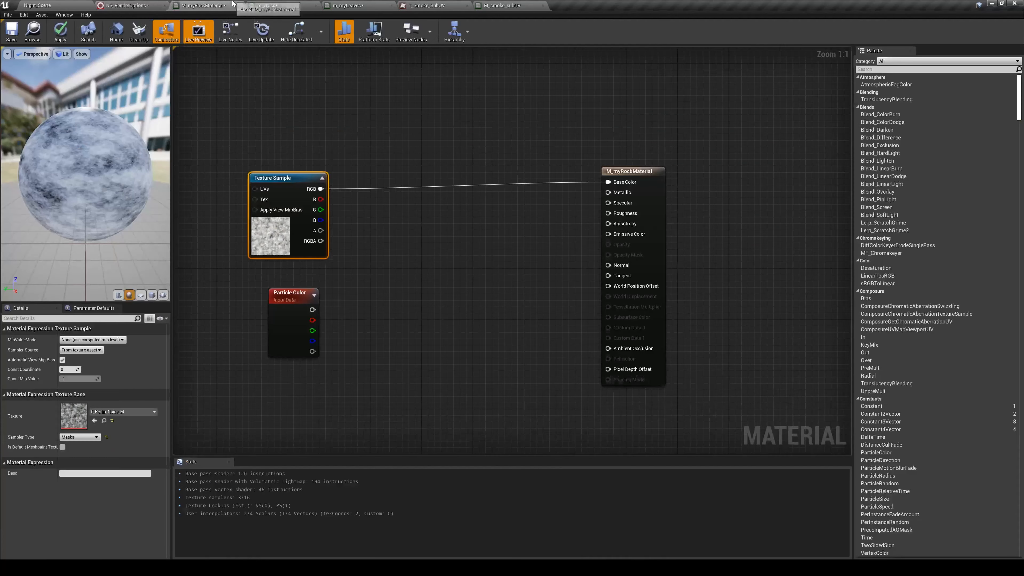
{"action": "right_click", "coordinate": [409, 217]}
{"action": "type", "text": "mult"}
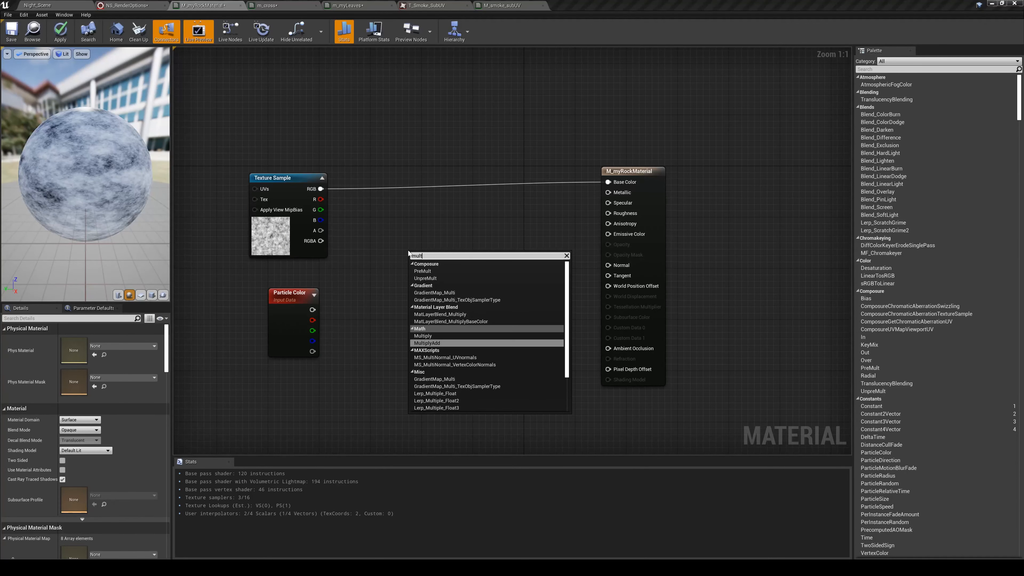
{"action": "key", "text": "Up"}
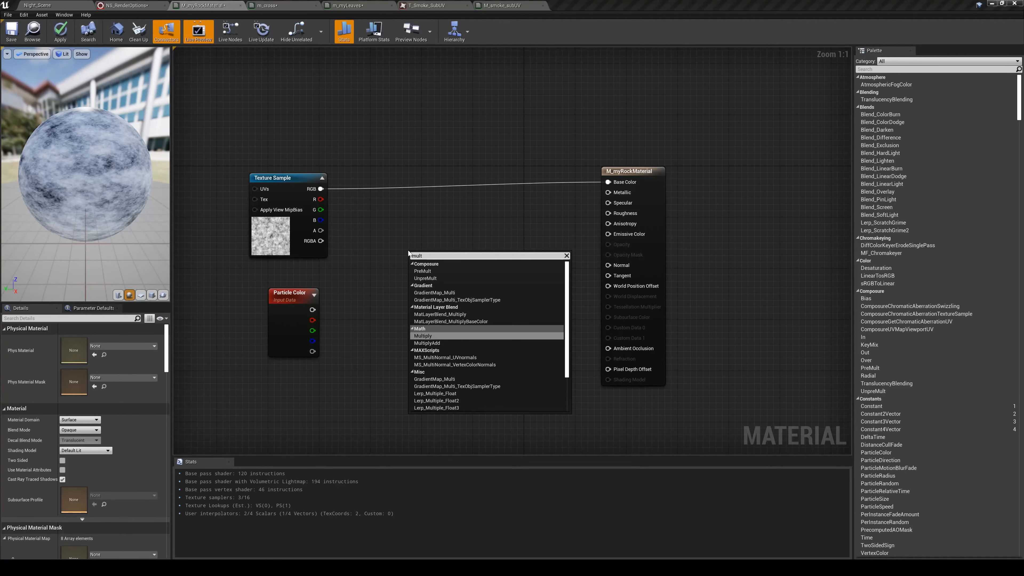
{"action": "key", "text": "Return"}
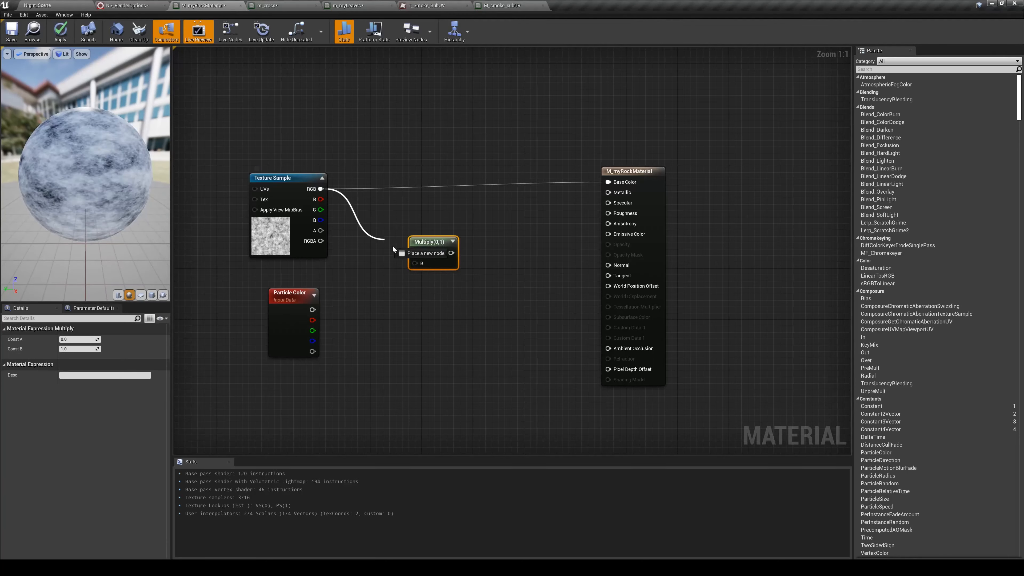
{"action": "left_click_drag", "start_coordinate": [419, 254], "coordinate": [608, 183]}
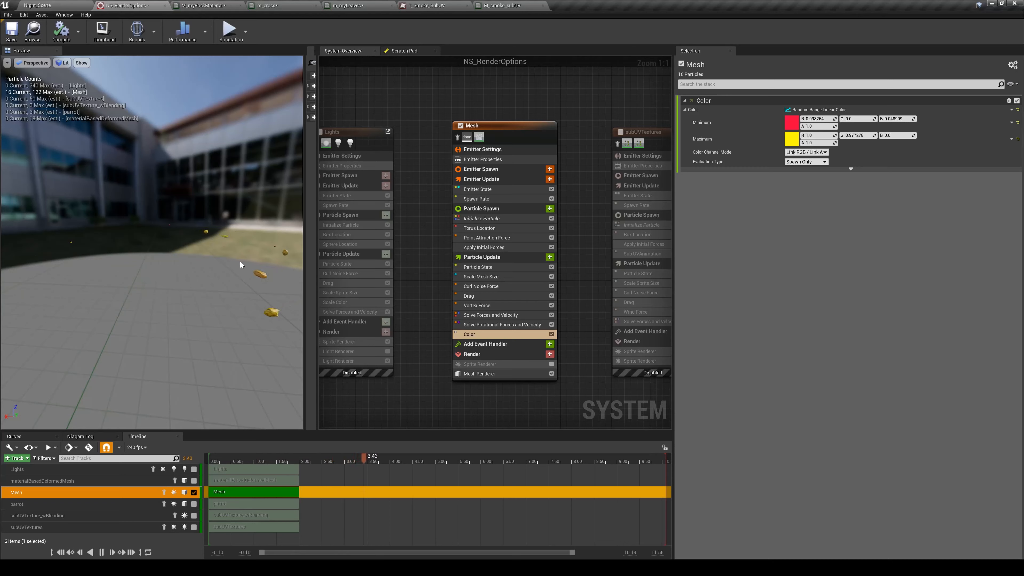
Preview the tinted rocks in NS_RenderOptions and set the Color module's minimum to pink (R 0.998264, G 0.292581, B 0.875732)
{"action": "left_click_drag", "start_coordinate": [240, 261], "coordinate": [177, 248]}
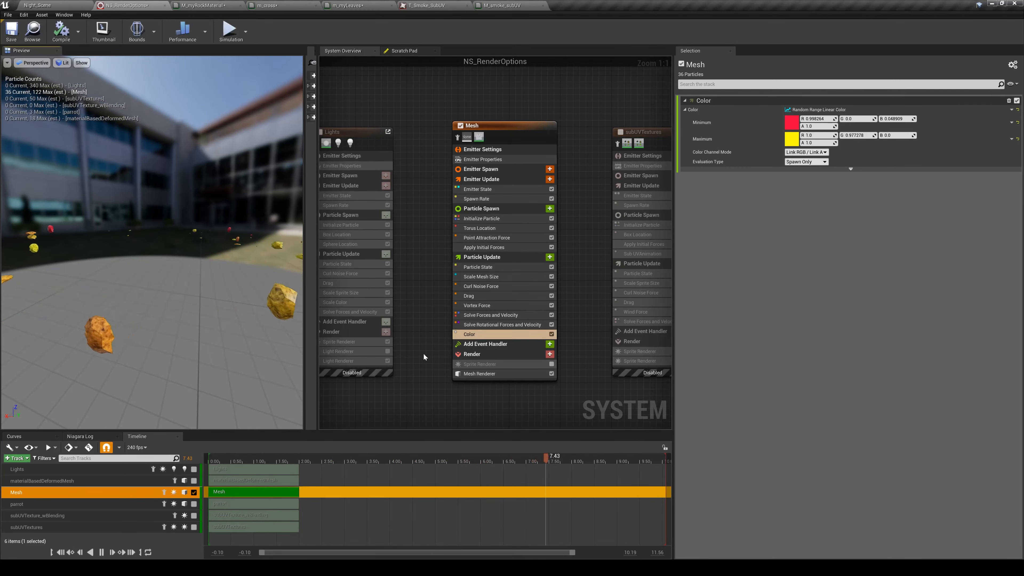
{"action": "left_click", "coordinate": [498, 333]}
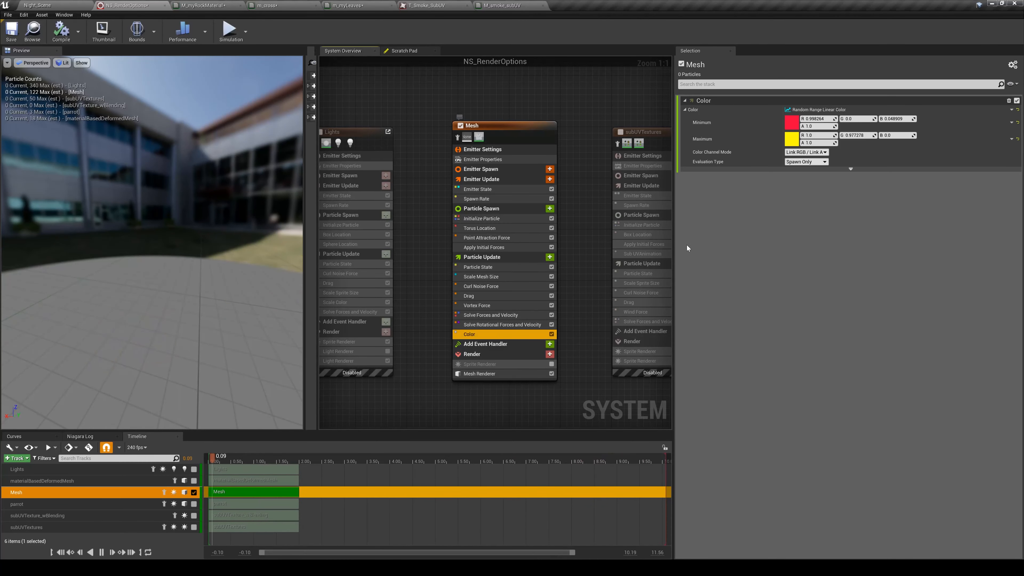
{"action": "left_click", "coordinate": [793, 122]}
{"action": "left_click", "coordinate": [918, 317]}
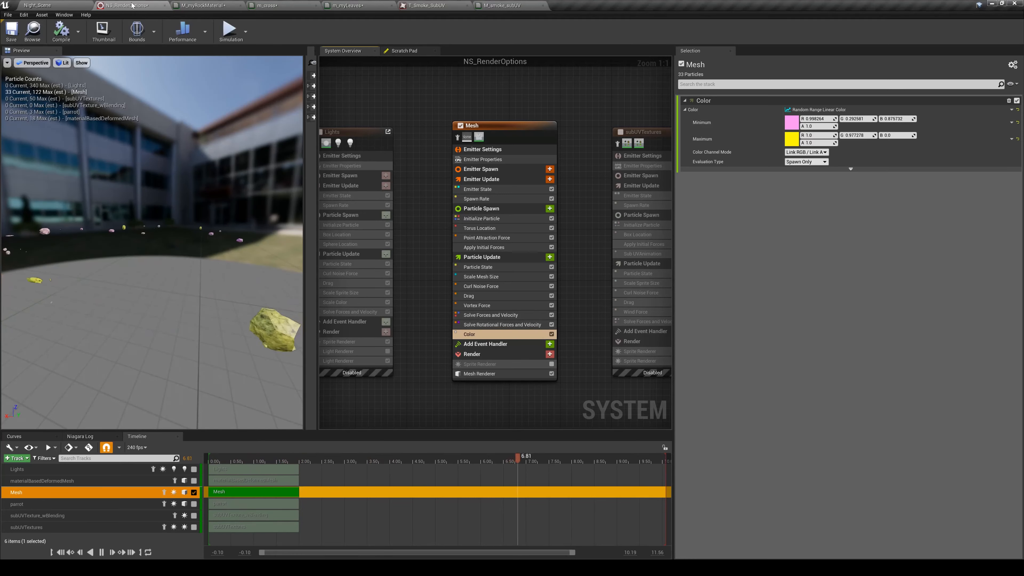
Move the Particle Color node slightly lower in M_myRockMaterial and return to NS_RenderOptions
{"action": "left_click", "coordinate": [220, 4]}
{"action": "left_click_drag", "start_coordinate": [289, 293], "coordinate": [289, 313]}
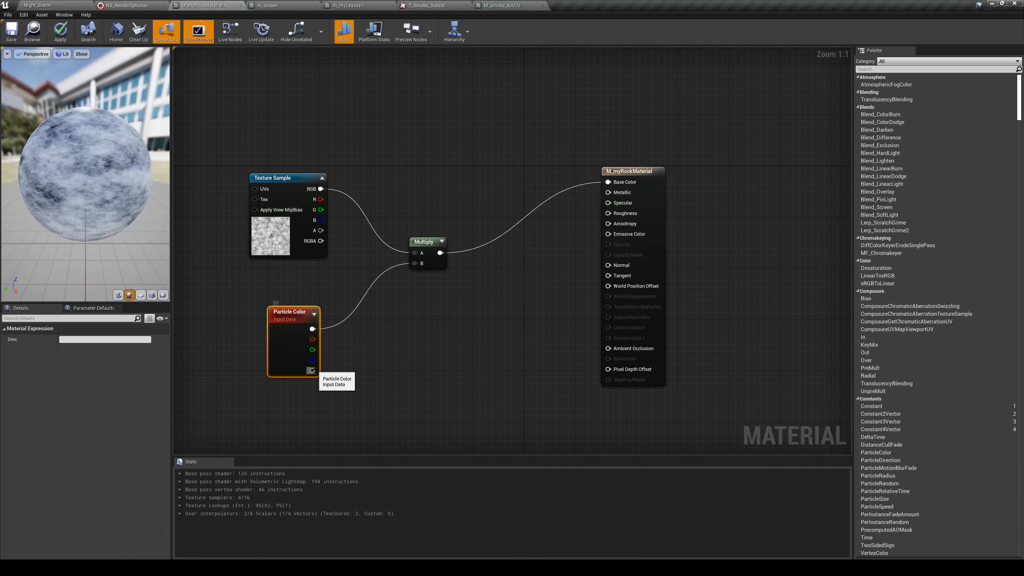
{"action": "left_click", "coordinate": [119, 4]}
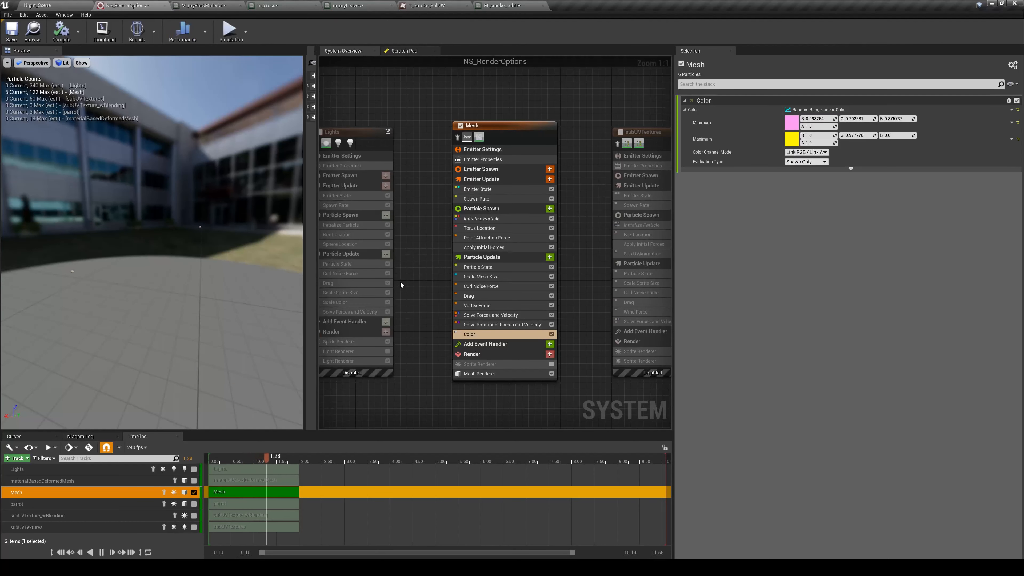
Add a second Color module to the Mesh emitter's Particle Update, disable the original Color module and select the new one
{"action": "left_click", "coordinate": [446, 328]}
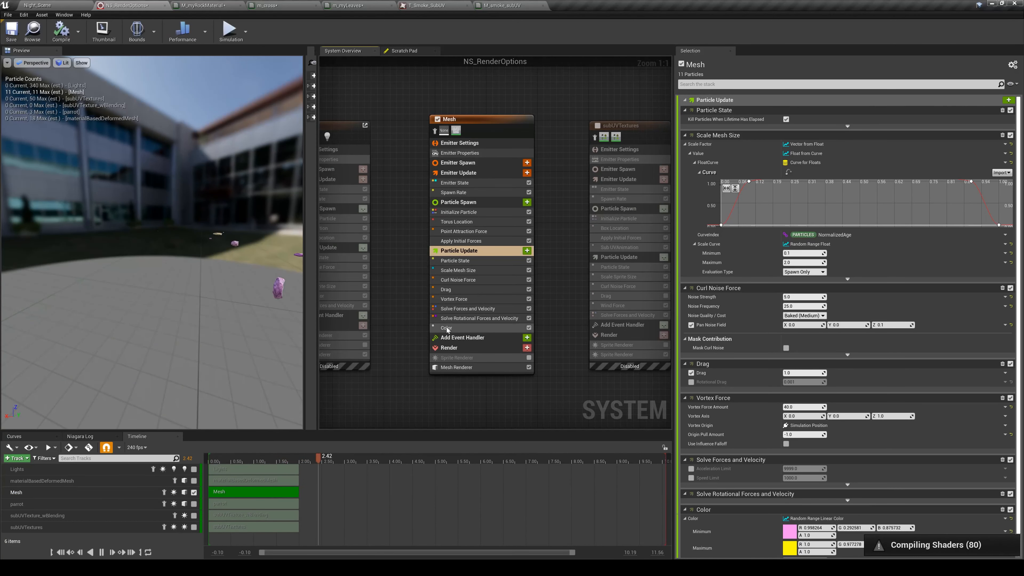
{"action": "left_click", "coordinate": [527, 251]}
{"action": "type", "text": "color"}
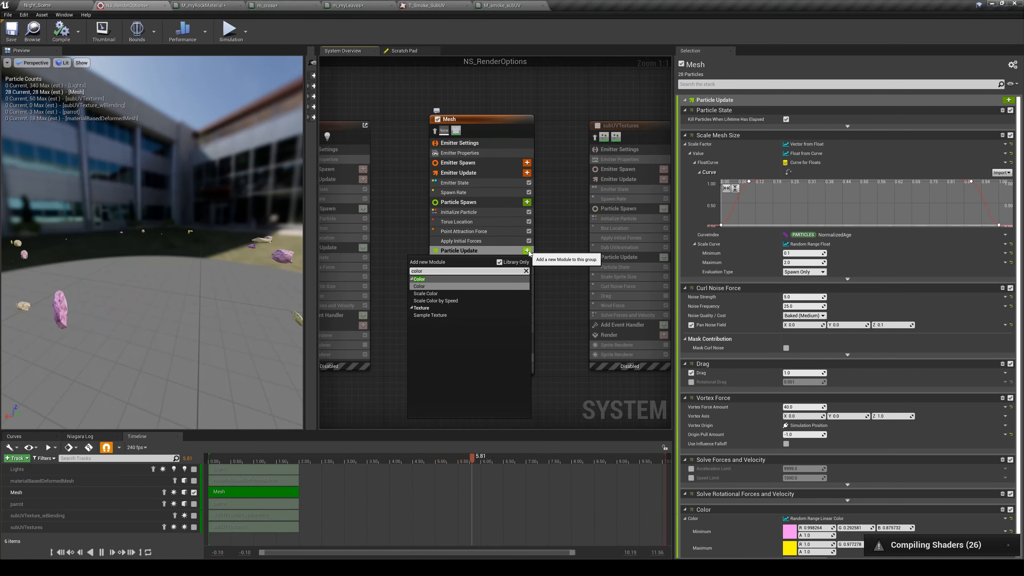
{"action": "left_click", "coordinate": [501, 308]}
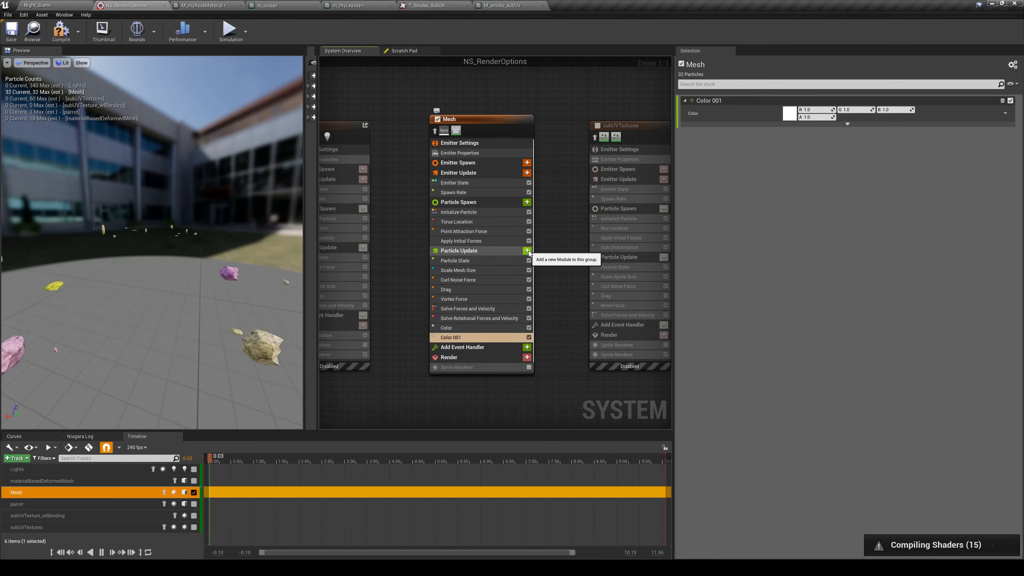
{"action": "left_click", "coordinate": [529, 328]}
{"action": "left_click", "coordinate": [487, 339]}
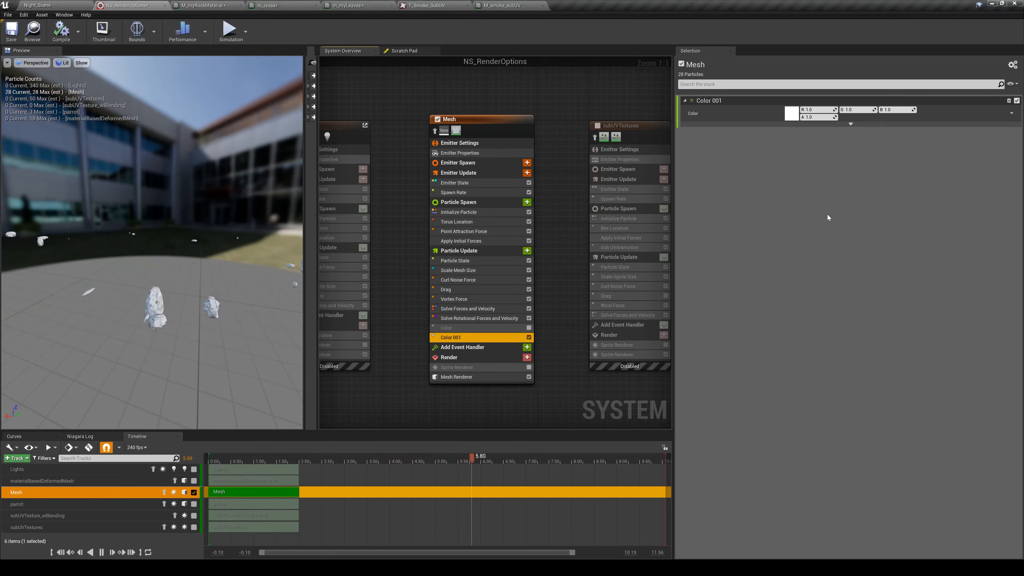
Drive the new Color module's Color value with the Color from Curve dynamic input
{"action": "left_click", "coordinate": [1012, 115]}
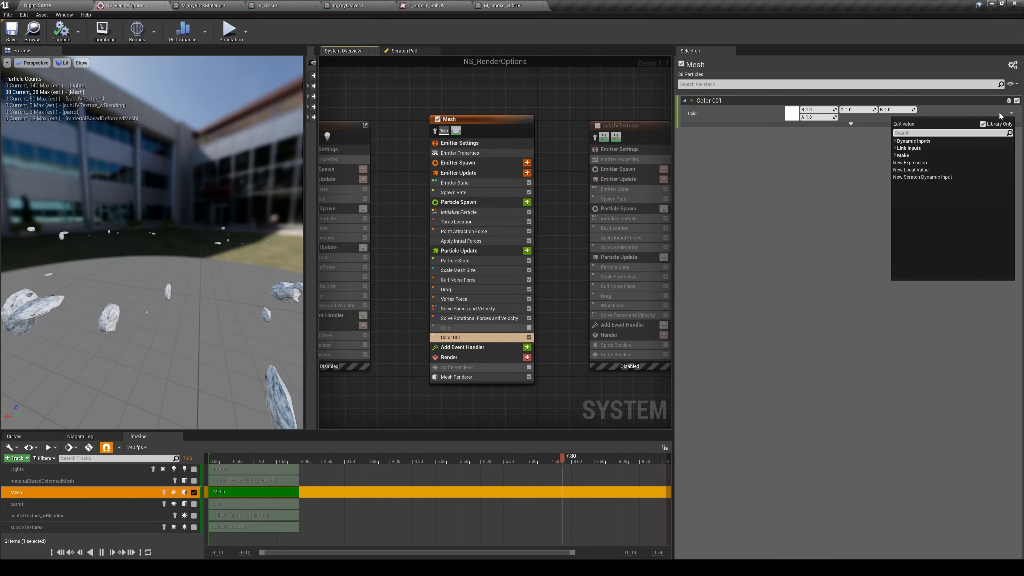
{"action": "type", "text": "curve"}
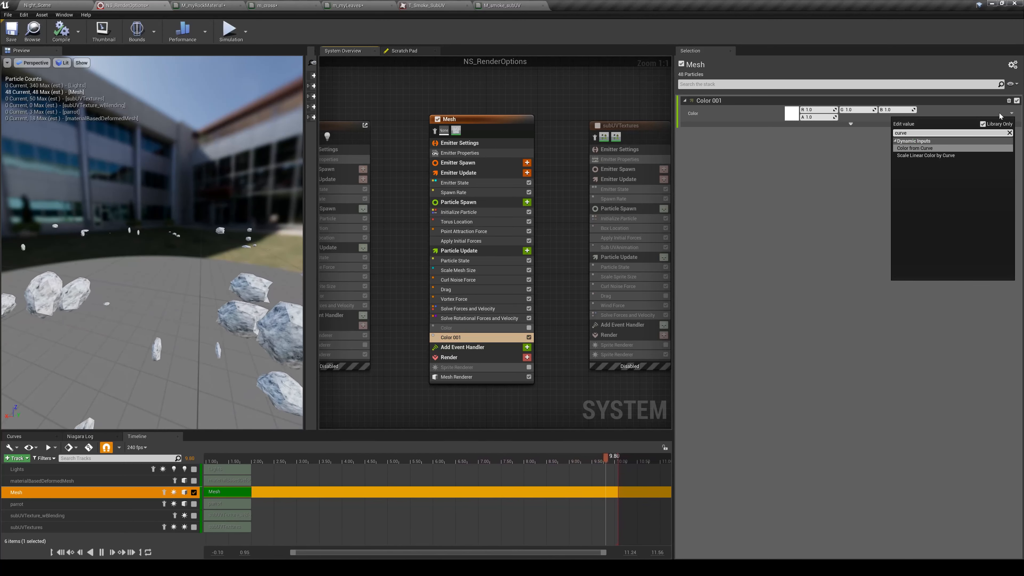
{"action": "key", "text": "Return"}
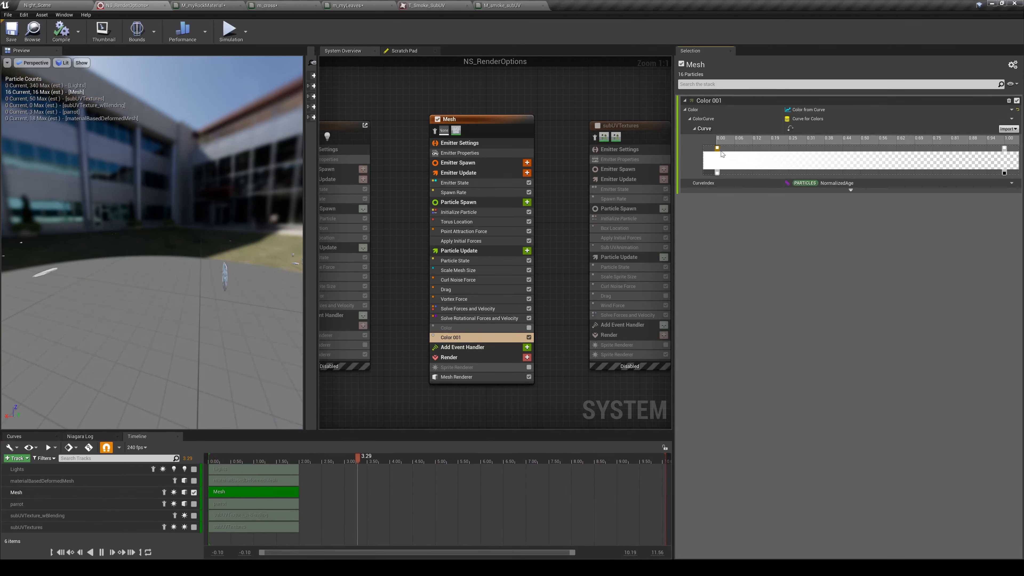
Set the colour curve's start key to red and its end key to yellow
{"action": "double_click", "coordinate": [717, 148]}
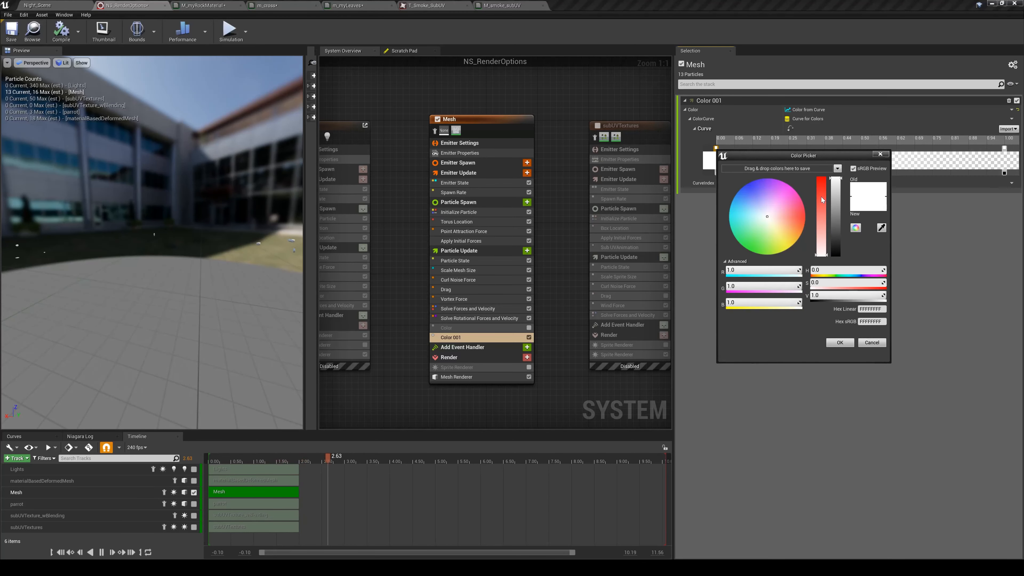
{"action": "left_click_drag", "start_coordinate": [821, 198], "coordinate": [827, 180]}
{"action": "left_click", "coordinate": [842, 345]}
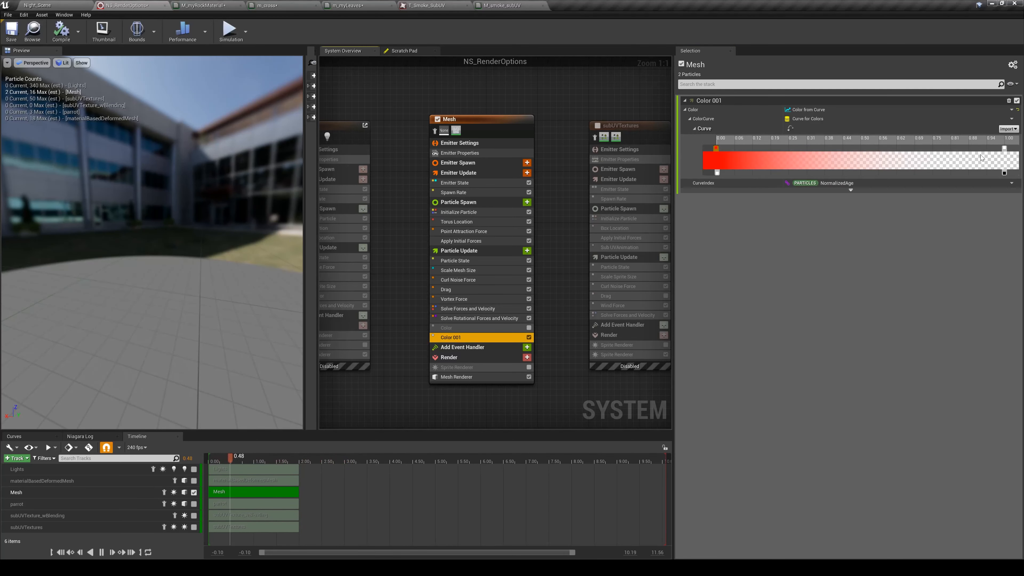
{"action": "double_click", "coordinate": [1004, 149]}
{"action": "left_click_drag", "start_coordinate": [900, 241], "coordinate": [899, 248]}
{"action": "left_click", "coordinate": [951, 343]}
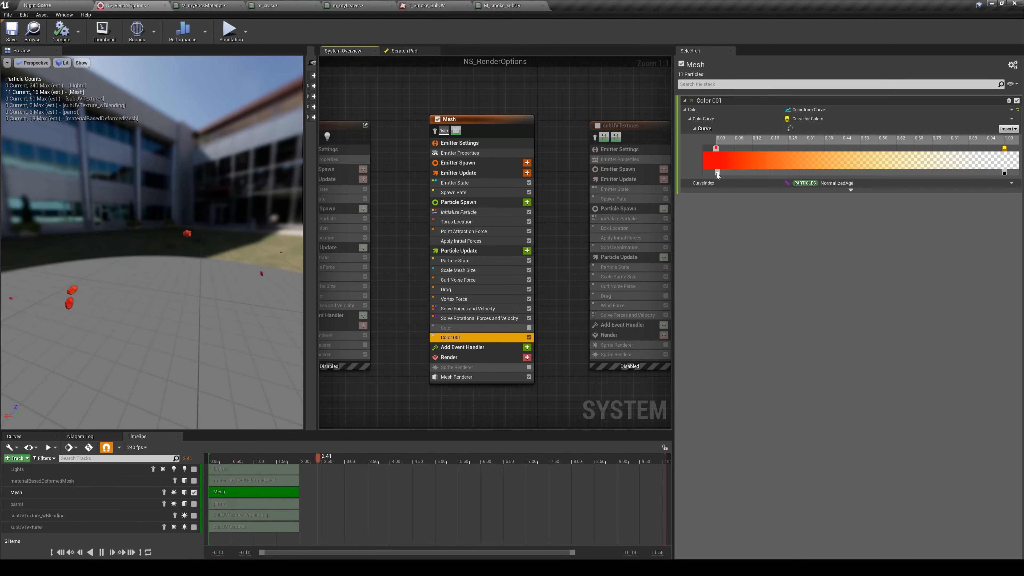
Move the curve's first opacity key inward and add a key at the start with opacity 0
{"action": "left_click", "coordinate": [718, 173]}
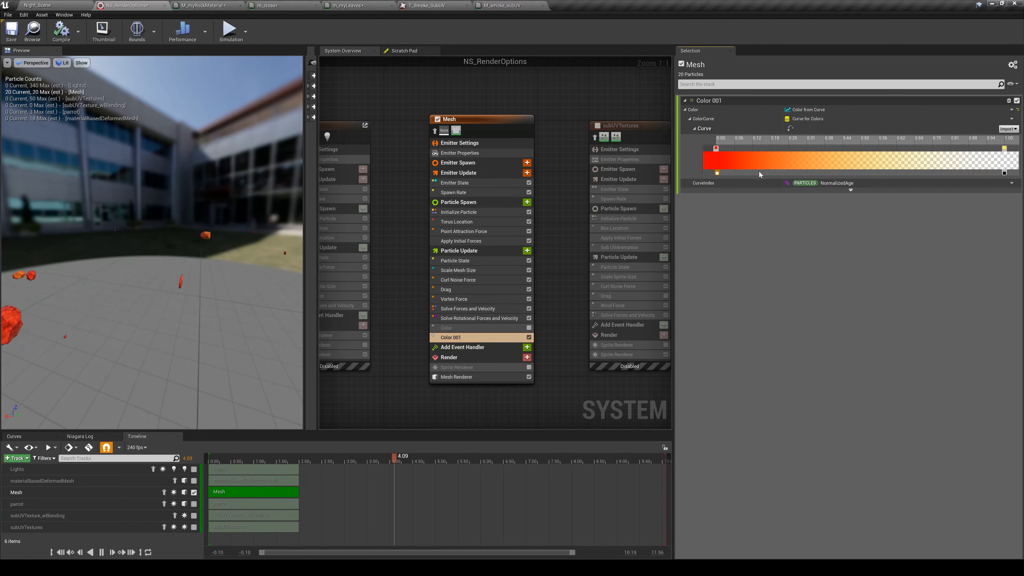
{"action": "left_click_drag", "start_coordinate": [717, 173], "coordinate": [786, 174]}
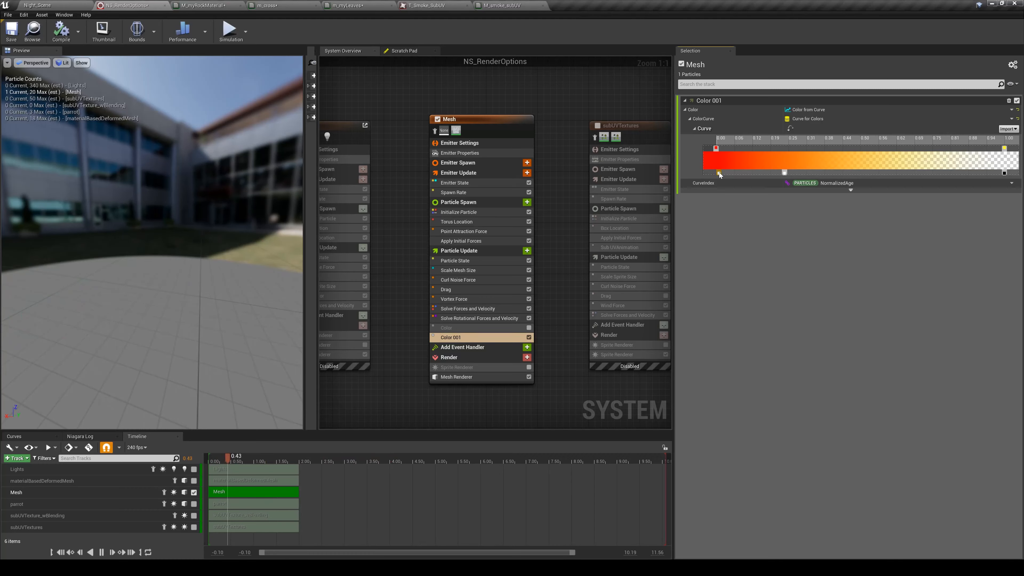
{"action": "double_click", "coordinate": [719, 173]}
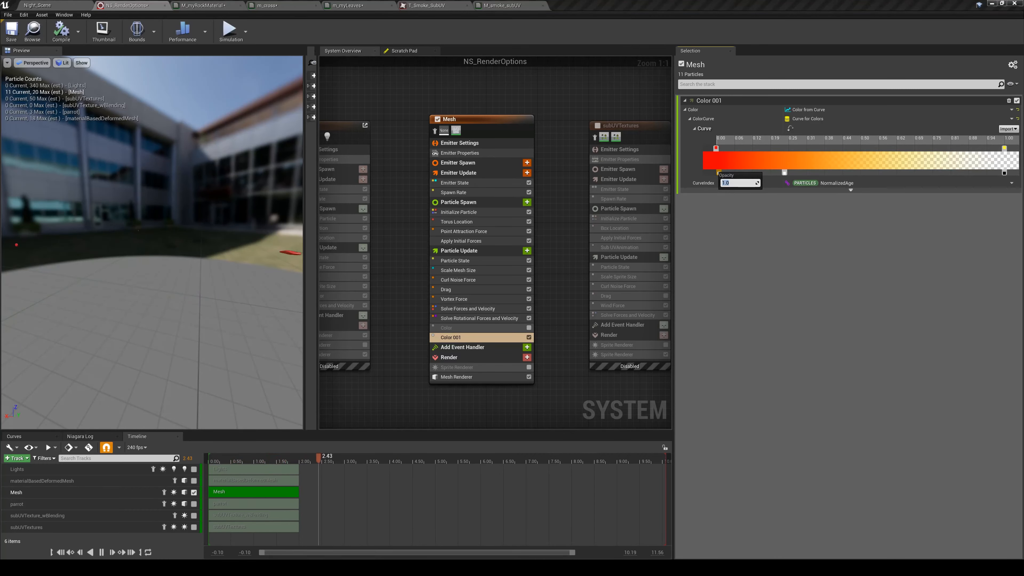
{"action": "type", "text": "0"}
{"action": "key", "text": "Return"}
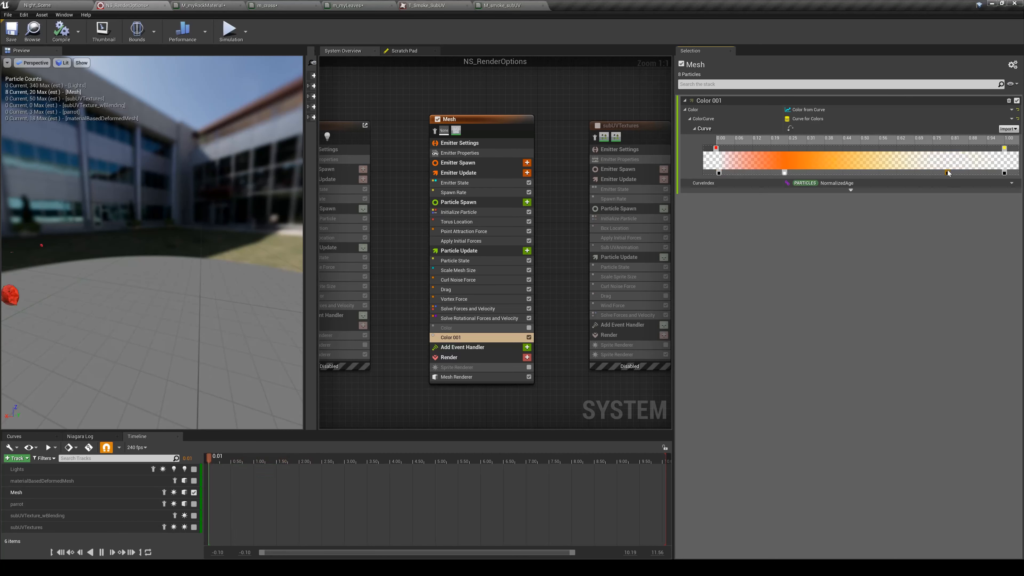
Add an opacity key of 1 near the end of the colour curve, and switch to M_myRockMaterial
{"action": "double_click", "coordinate": [947, 174]}
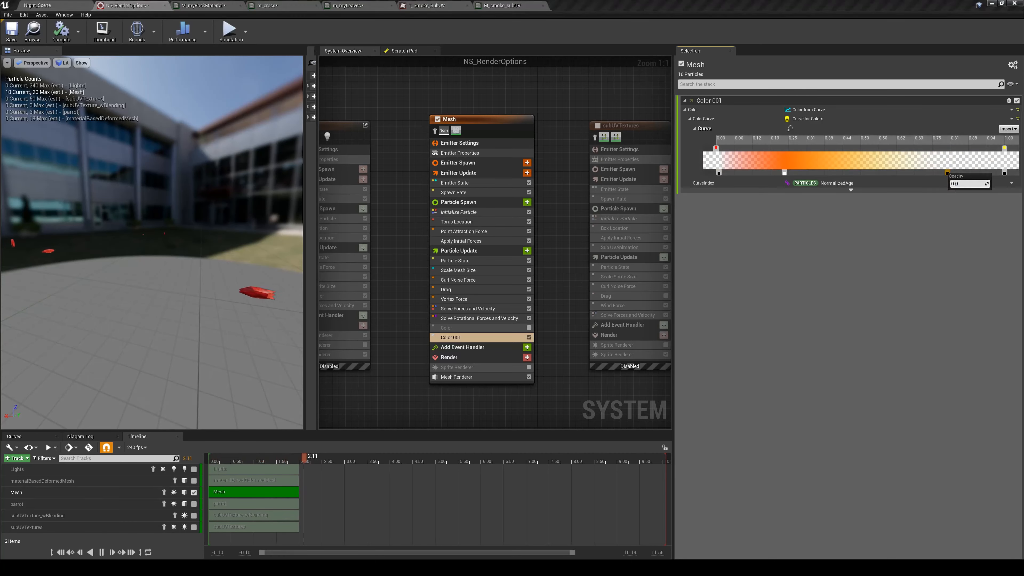
{"action": "type", "text": "1"}
{"action": "key", "text": "Return"}
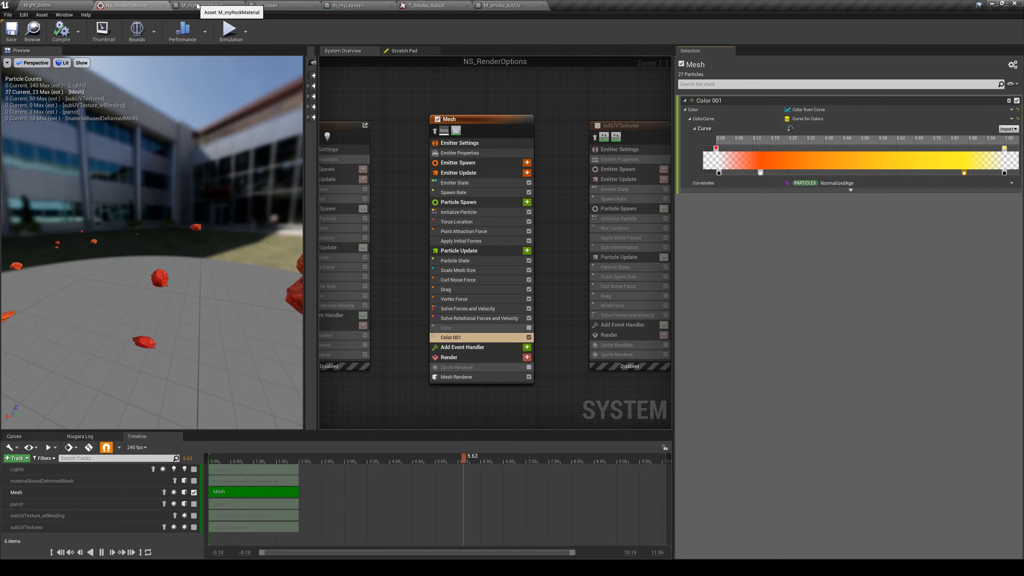
{"action": "left_click", "coordinate": [198, 6]}
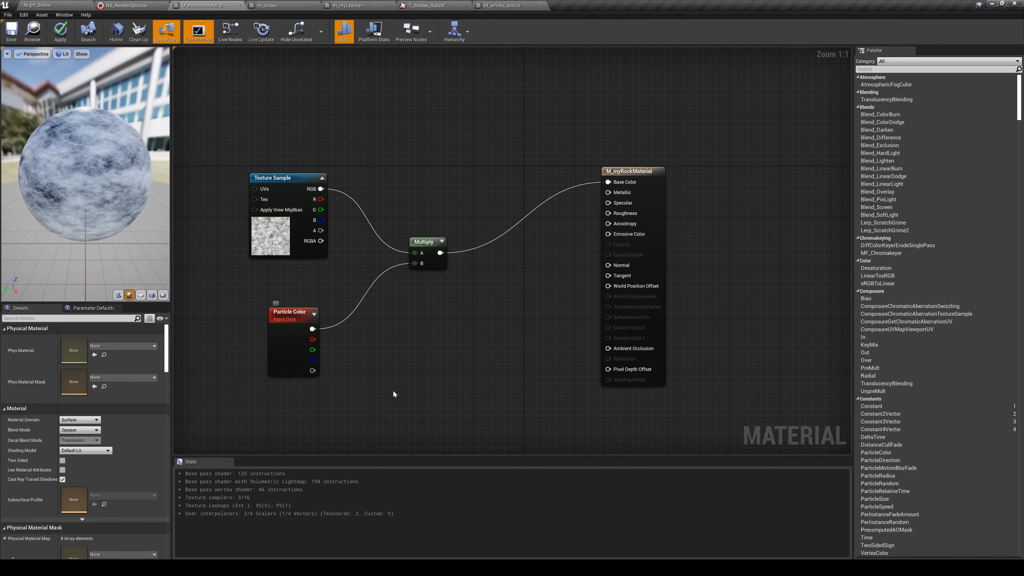
Set M_myRockMaterial's blend mode to Translucent and connect the Particle Color alpha output to Opacity
{"action": "left_click_drag", "start_coordinate": [287, 312], "coordinate": [274, 300]}
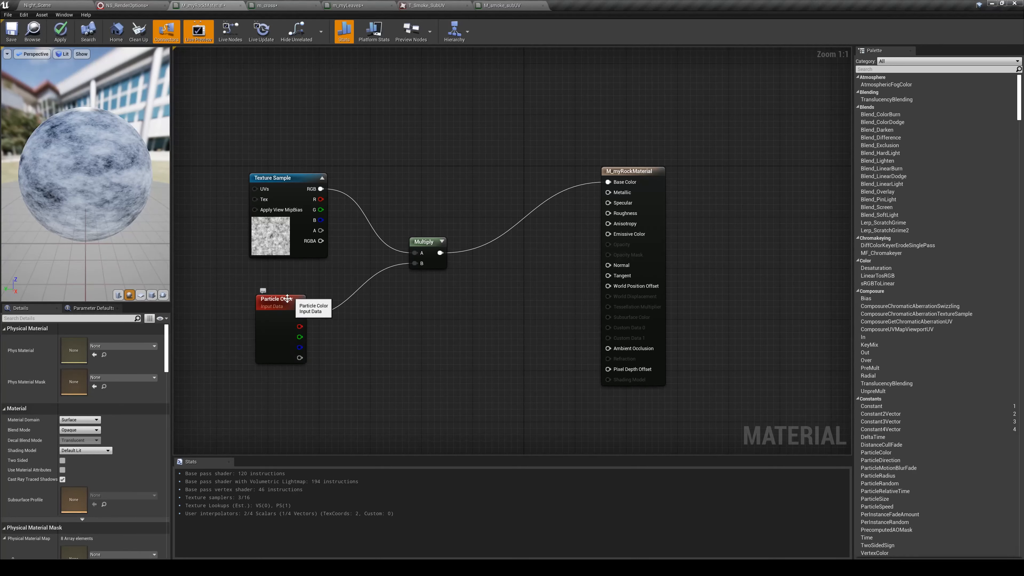
{"action": "left_click", "coordinate": [638, 175]}
{"action": "left_click", "coordinate": [80, 430]}
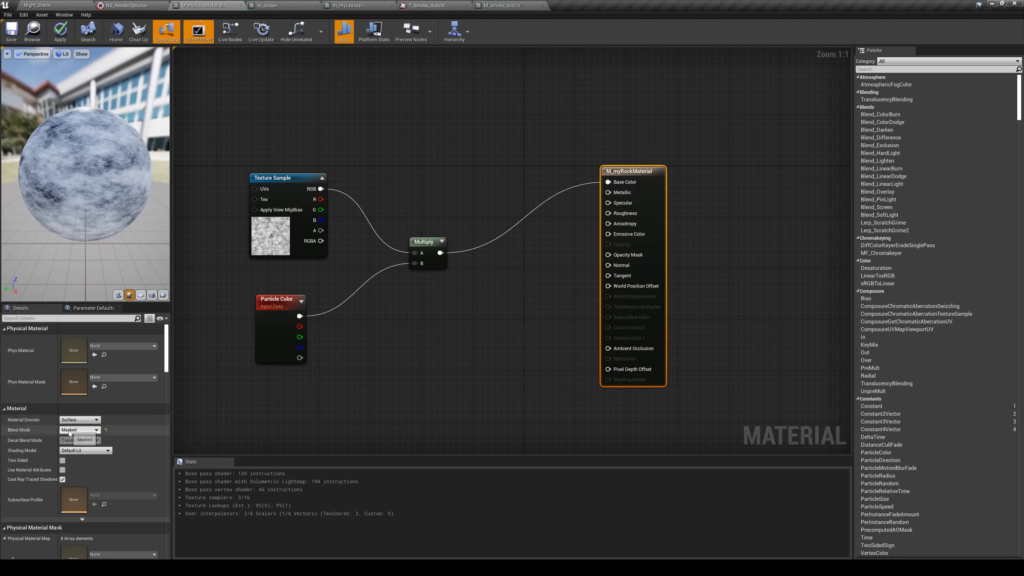
{"action": "left_click", "coordinate": [78, 446]}
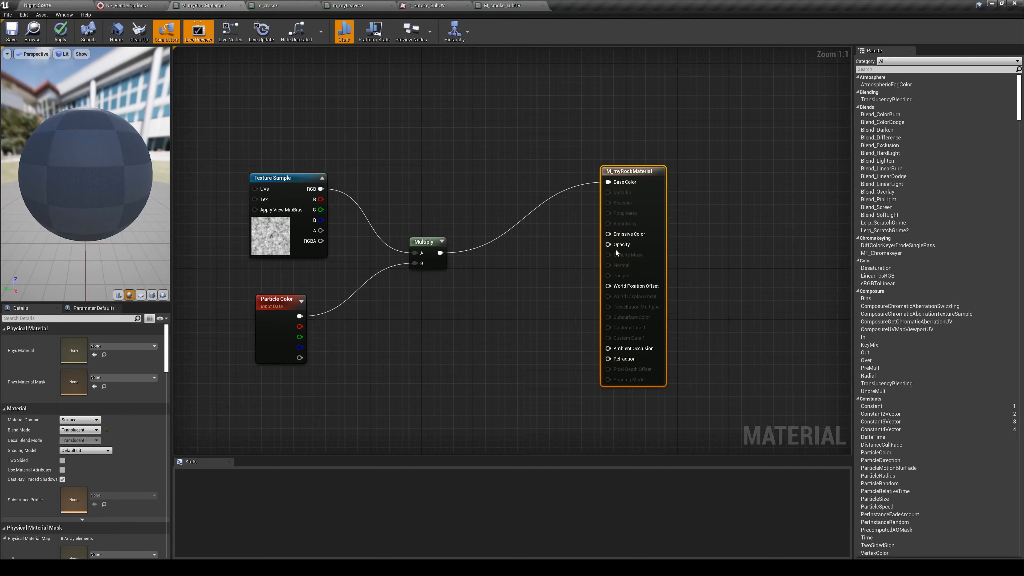
{"action": "left_click_drag", "start_coordinate": [301, 358], "coordinate": [607, 245]}
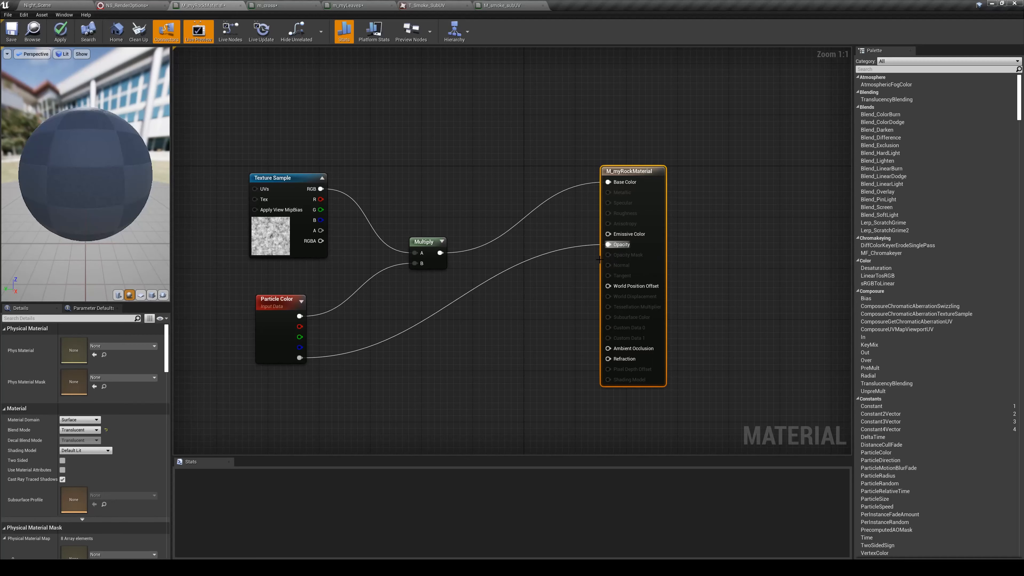
Examine the Mesh emitter's coloured particles from different angles in the NS_RenderOptions preview, and return to M_myRockMaterial
{"action": "left_click", "coordinate": [129, 5]}
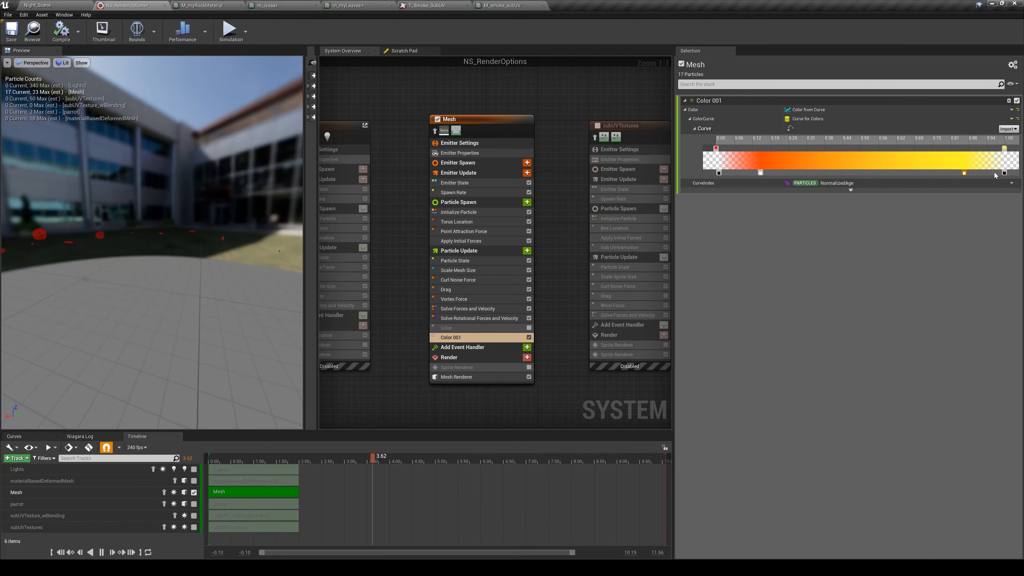
{"action": "mouse_move", "coordinate": [135, 283]}
{"action": "left_mouse_down"}
{"action": "mouse_move", "coordinate": [165, 304]}
{"action": "mouse_move", "coordinate": [190, 298]}
{"action": "mouse_move", "coordinate": [114, 284]}
{"action": "left_mouse_up"}
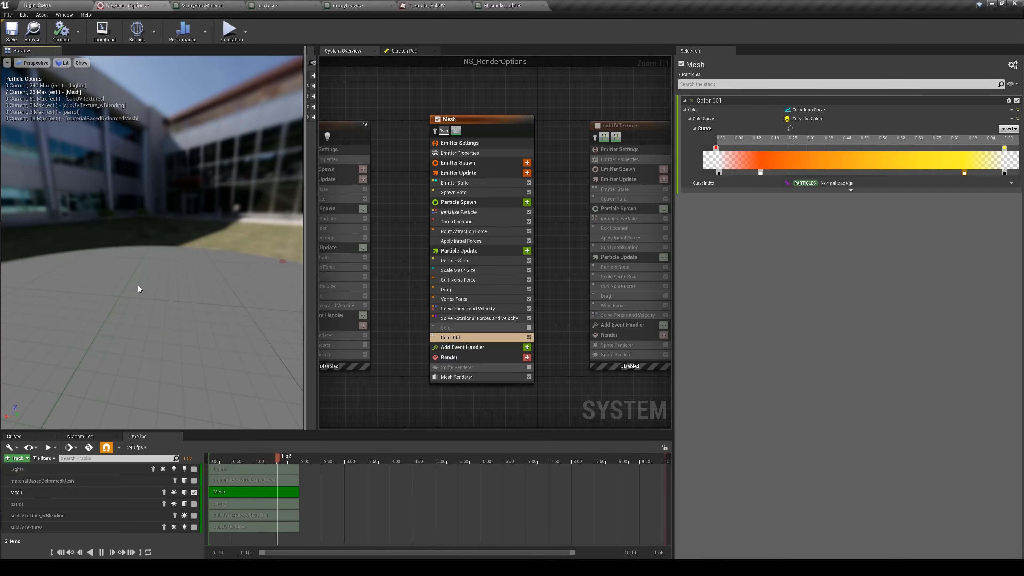
{"action": "left_click_drag", "start_coordinate": [152, 290], "coordinate": [201, 291]}
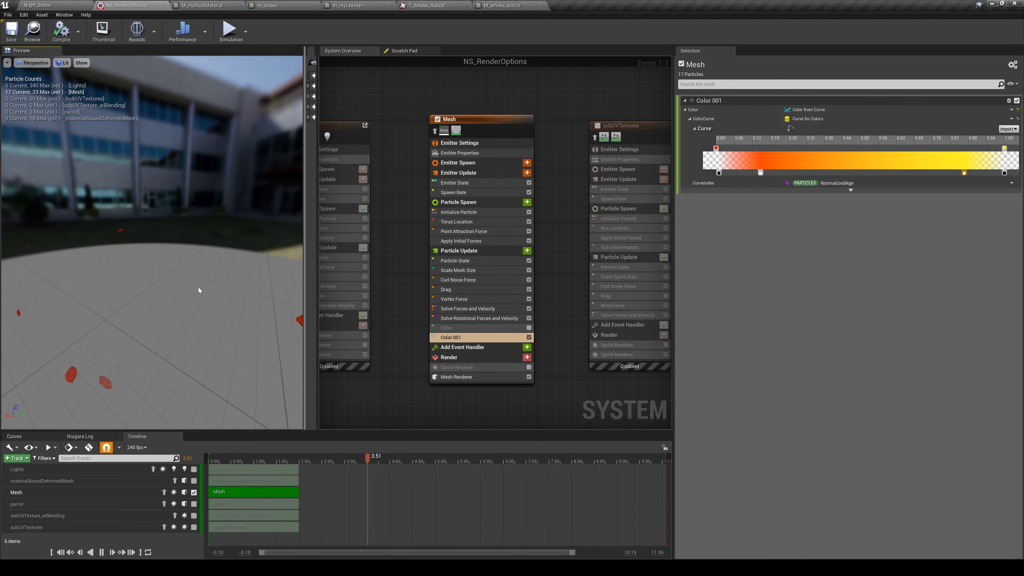
{"action": "left_click", "coordinate": [204, 4]}
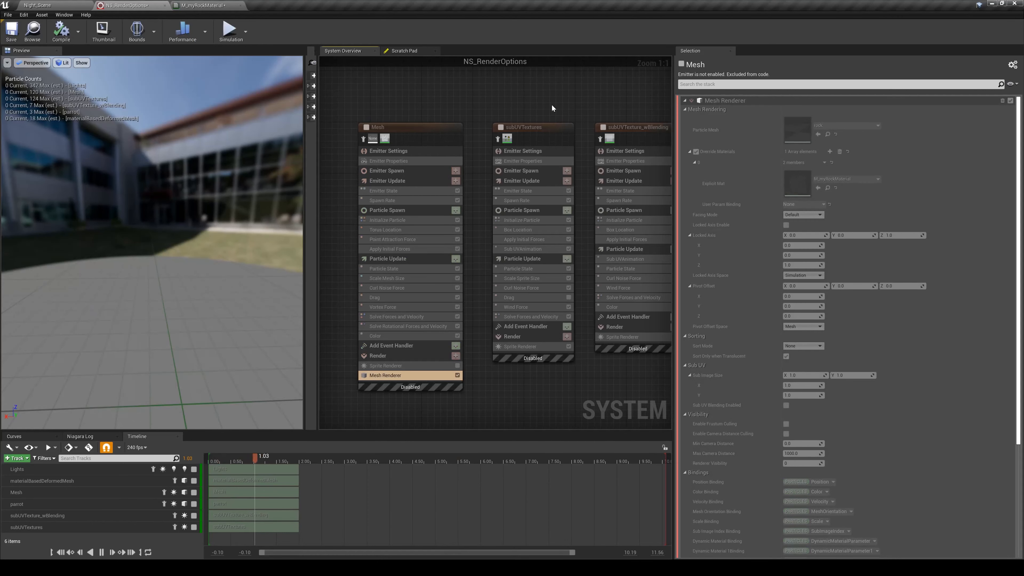
Space out the subUVTexture_wBlending and subUVTextures emitter nodes in NS_RenderOptions and enable the subUVTextures emitter
{"action": "right_click_drag", "start_coordinate": [551, 104], "coordinate": [492, 127]}
{"action": "left_click_drag", "start_coordinate": [571, 140], "coordinate": [667, 139]}
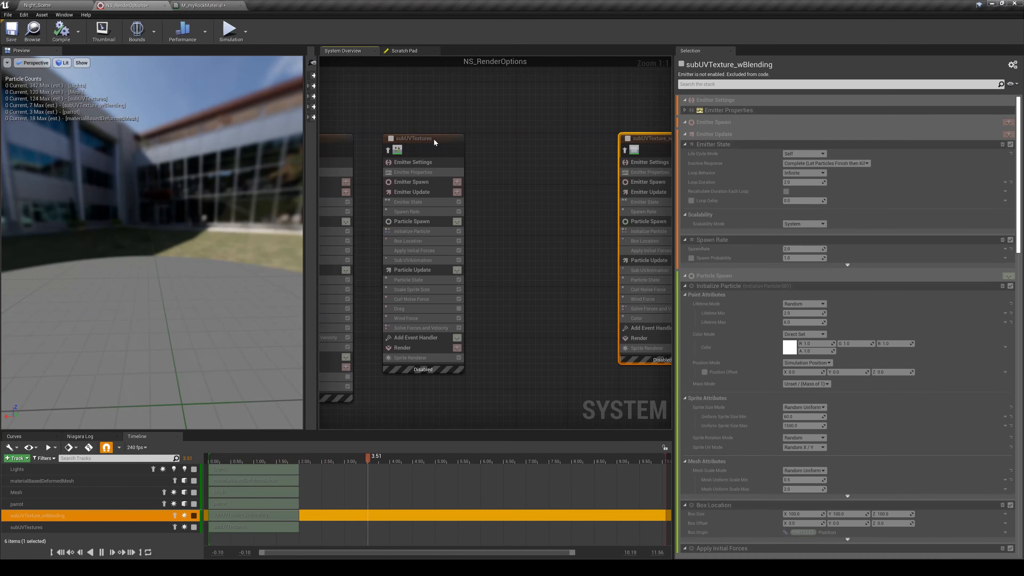
{"action": "left_click_drag", "start_coordinate": [449, 139], "coordinate": [490, 139]}
{"action": "right_click_drag", "start_coordinate": [391, 126], "coordinate": [428, 121]}
{"action": "left_click", "coordinate": [471, 124]}
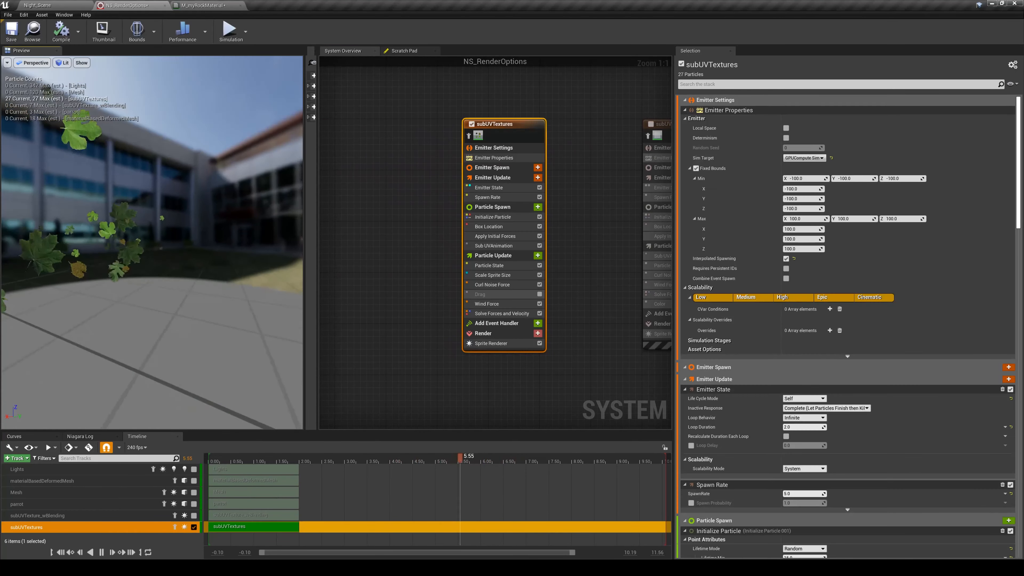
Examine the leaf particles from several angles in the preview and view the subUVTextures emitter's Sprite Renderer settings
{"action": "left_click_drag", "start_coordinate": [177, 260], "coordinate": [140, 284]}
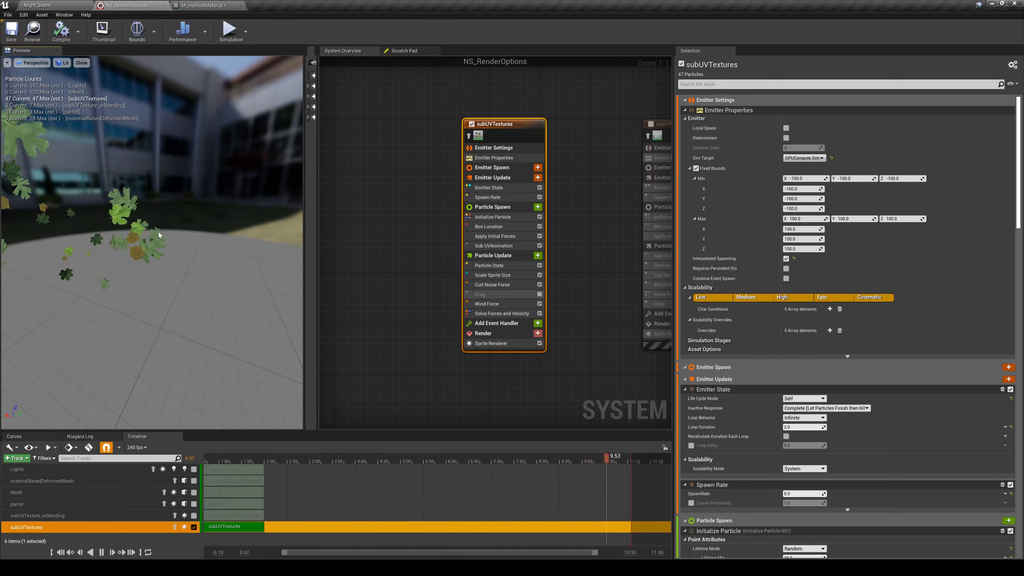
{"action": "left_click_drag", "start_coordinate": [264, 268], "coordinate": [186, 246]}
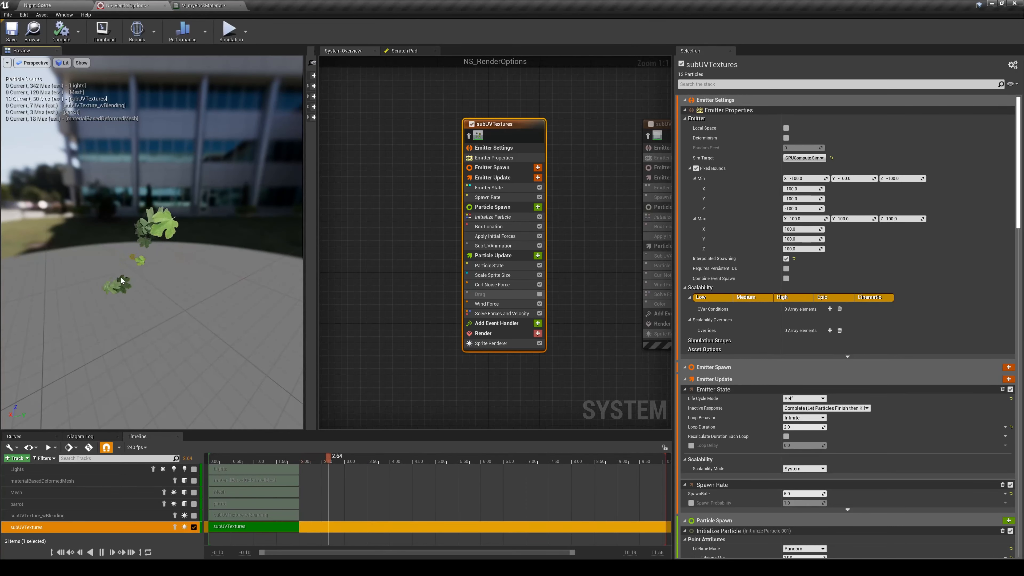
{"action": "left_click_drag", "start_coordinate": [108, 284], "coordinate": [79, 266]}
{"action": "left_click_drag", "start_coordinate": [242, 278], "coordinate": [323, 291]}
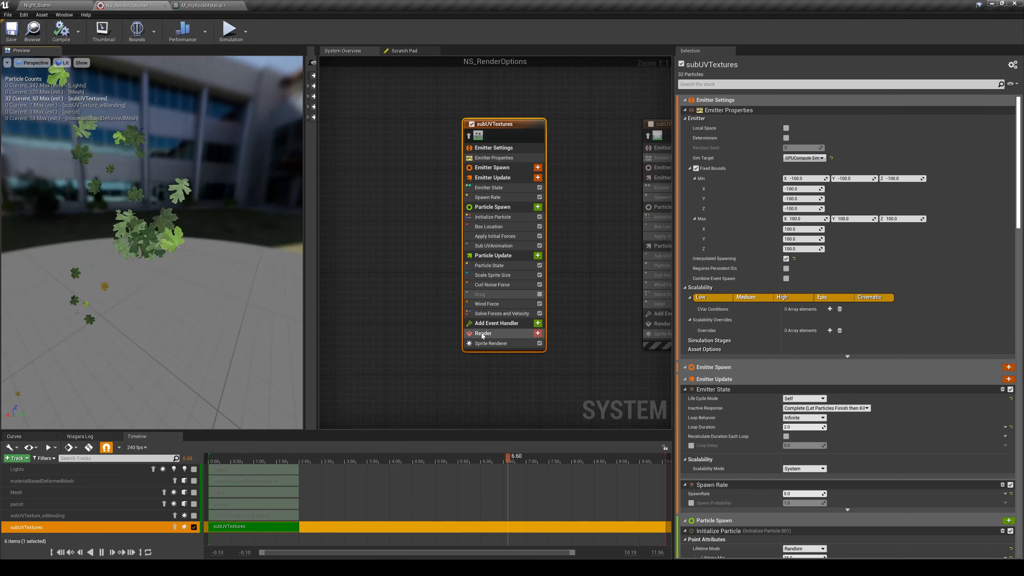
{"action": "left_click", "coordinate": [486, 343]}
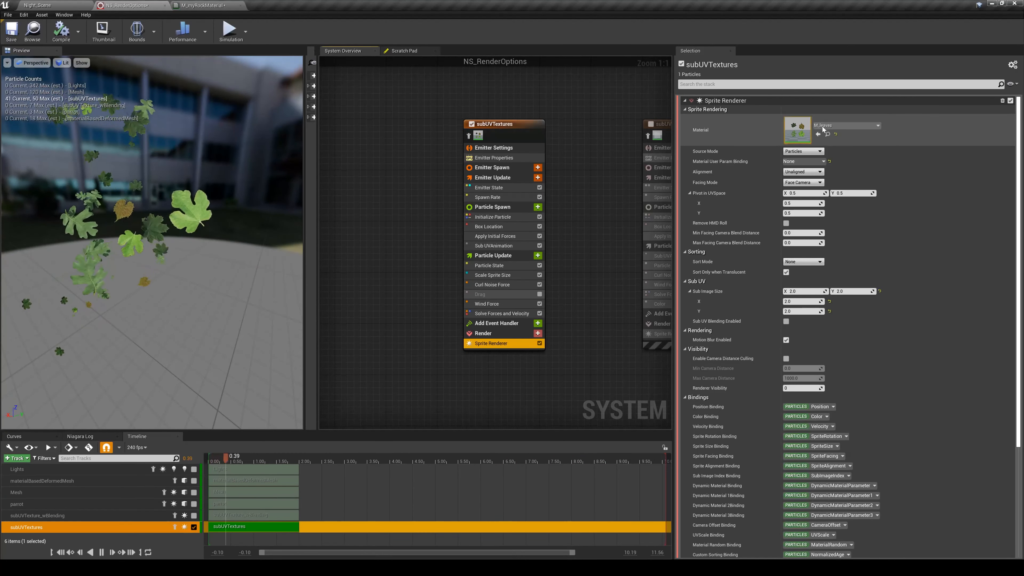
Look up the material used by the Lights emitter's Sprite Renderer, and return to the subUVTextures emitter
{"action": "right_click_drag", "start_coordinate": [419, 249], "coordinate": [667, 246]}
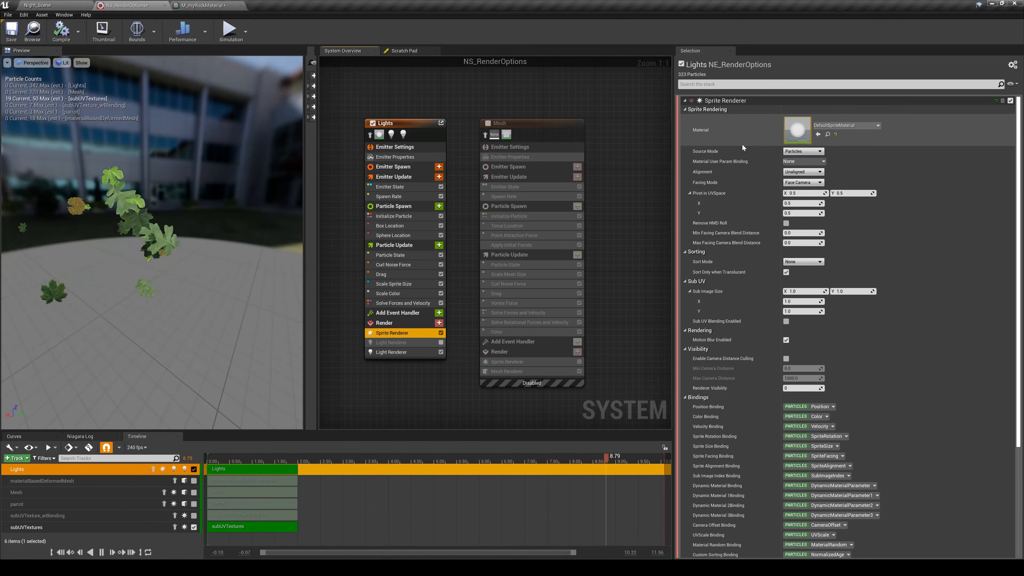
{"action": "right_click_drag", "start_coordinate": [645, 210], "coordinate": [322, 216]}
{"action": "mouse_move", "coordinate": [461, 180]}
{"action": "right_mouse_down"}
{"action": "mouse_move", "coordinate": [384, 178]}
{"action": "mouse_move", "coordinate": [482, 183]}
{"action": "mouse_move", "coordinate": [463, 184]}
{"action": "right_mouse_up"}
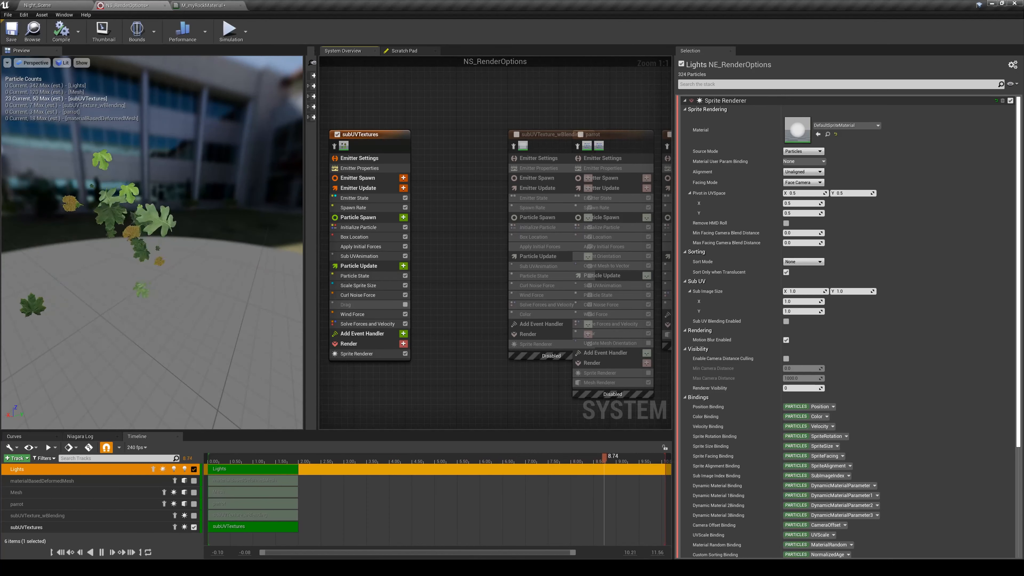
{"action": "right_click_drag", "start_coordinate": [446, 157], "coordinate": [681, 165]}
{"action": "right_click_drag", "start_coordinate": [504, 181], "coordinate": [629, 191]}
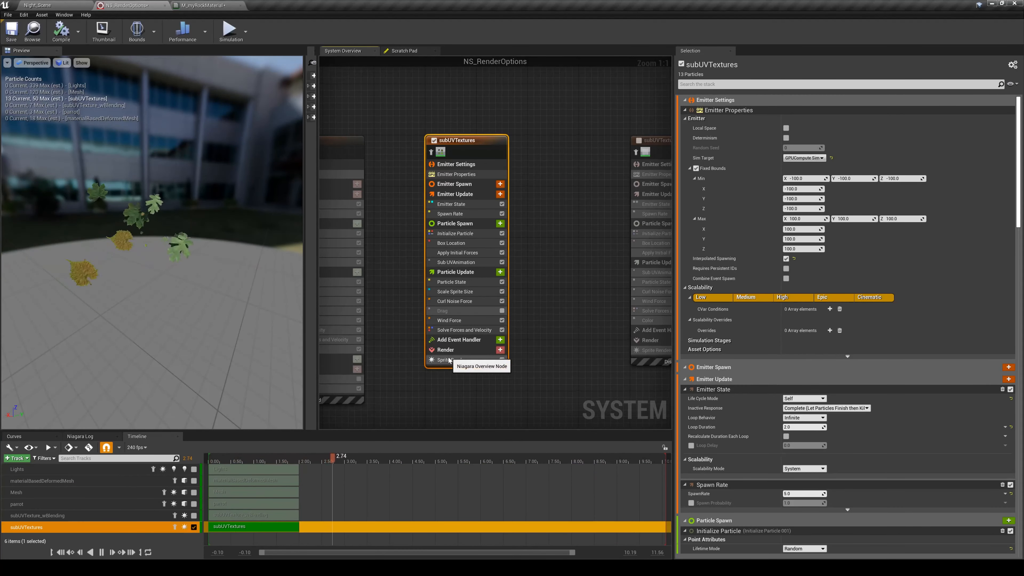
Disable the subUVTextures emitter's existing Sprite Renderer and add a second Sprite Renderer to its Render group
{"action": "left_click", "coordinate": [470, 360]}
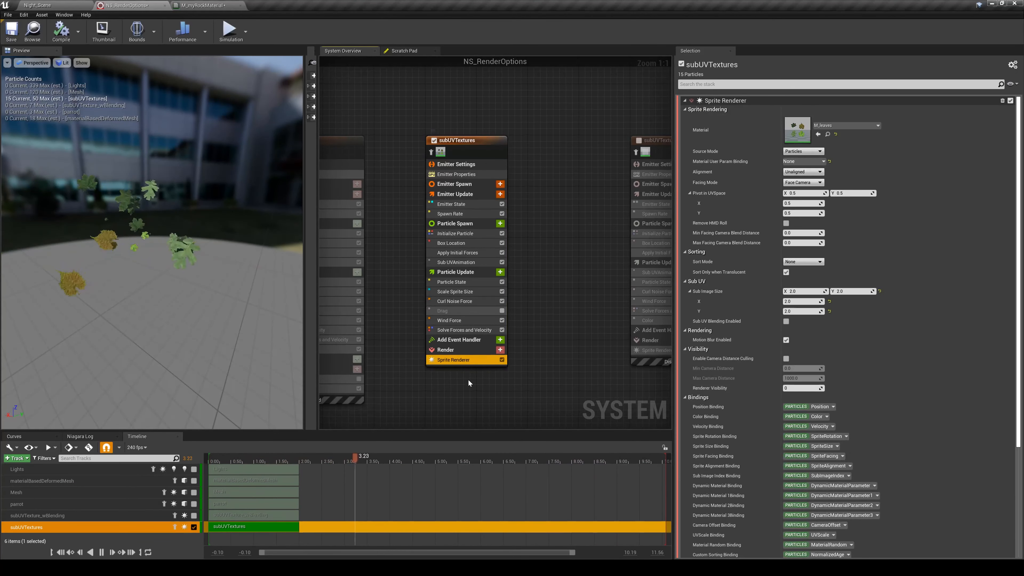
{"action": "left_click", "coordinate": [502, 359]}
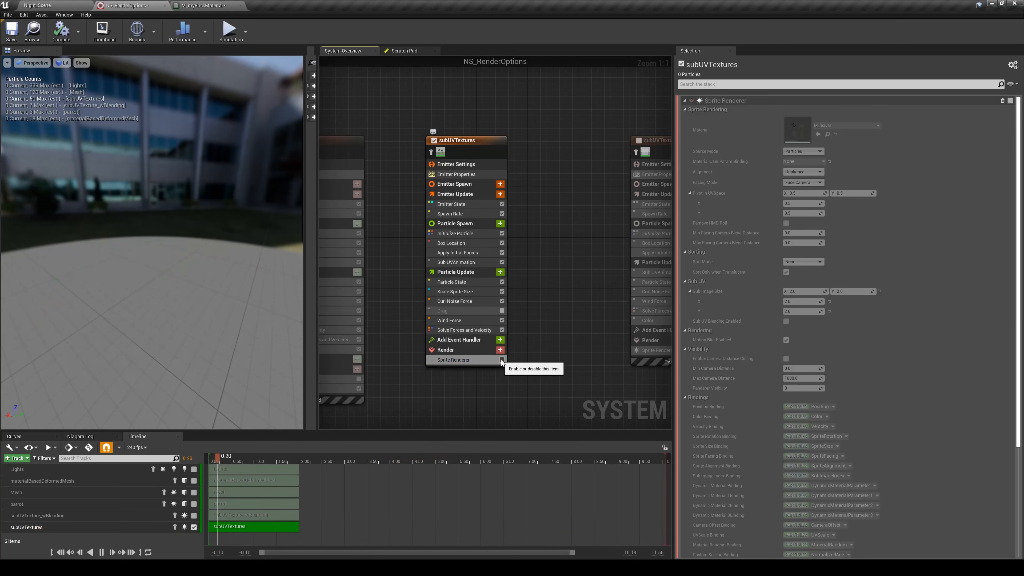
{"action": "left_click", "coordinate": [500, 351]}
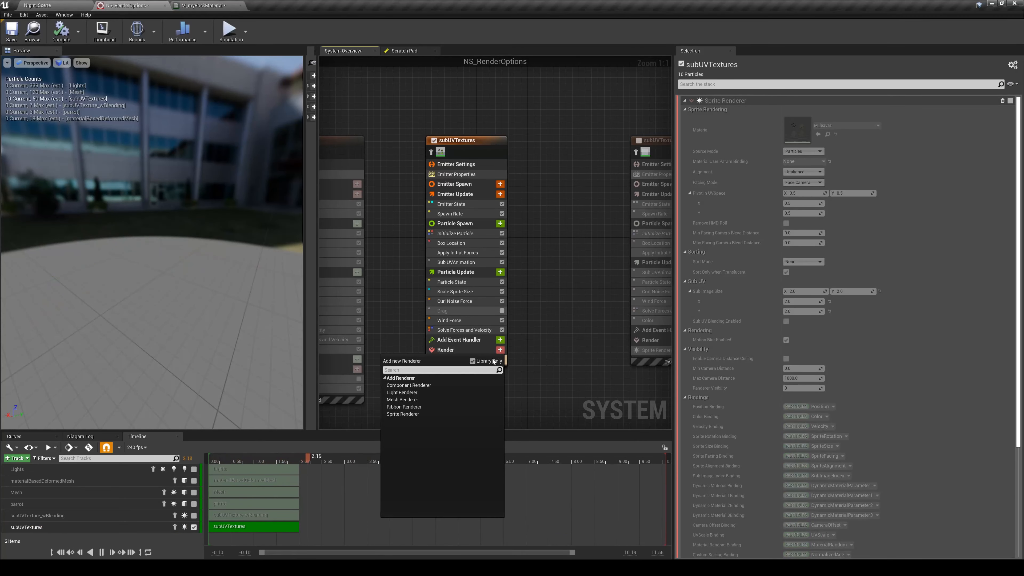
{"action": "type", "text": "sprite"}
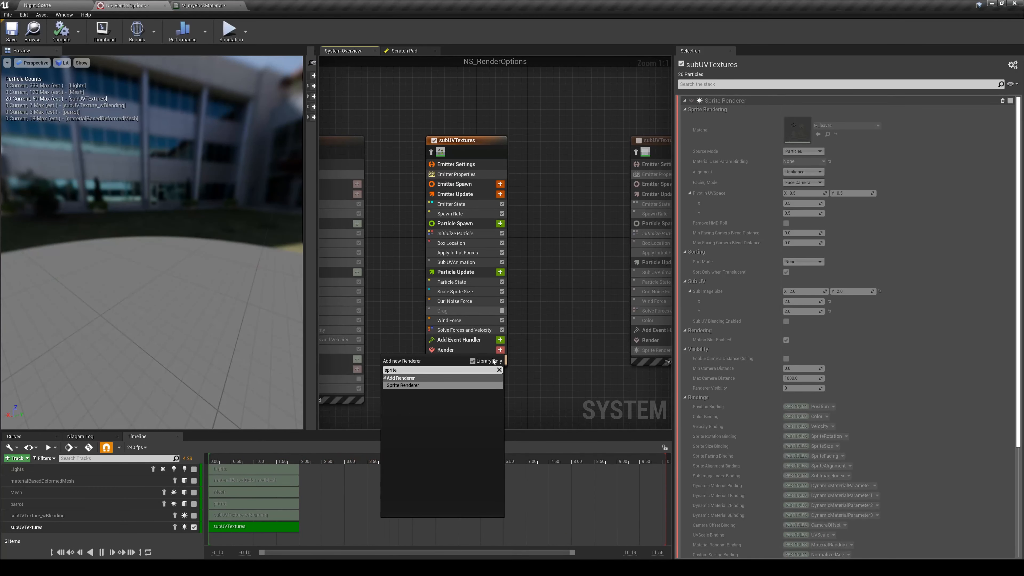
{"action": "left_click", "coordinate": [425, 386]}
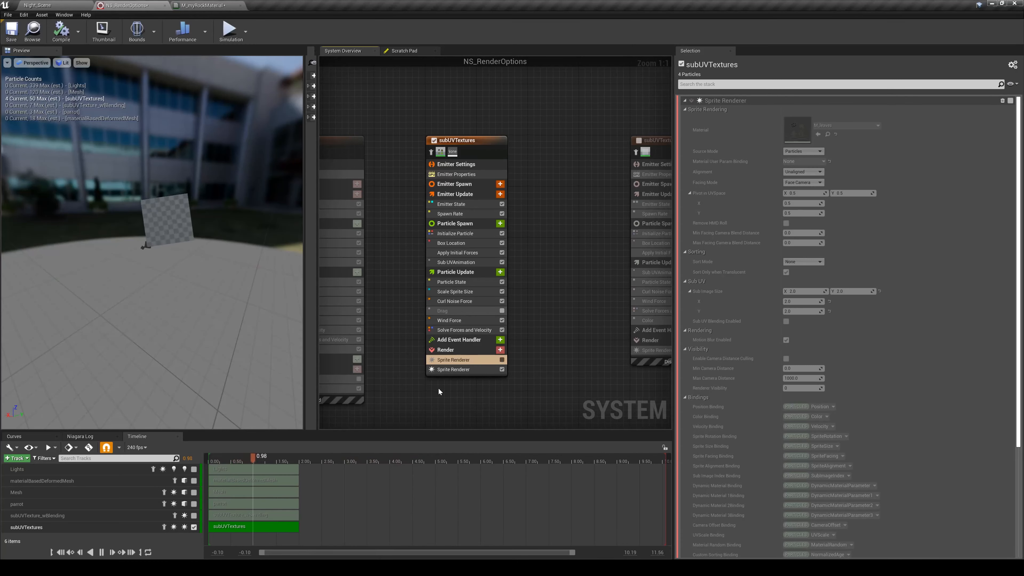
Assign DefaultSpriteMaterial to the new Sprite Renderer and view the sprites in the preview
{"action": "left_click", "coordinate": [846, 125]}
{"action": "type", "text": "sprite"}
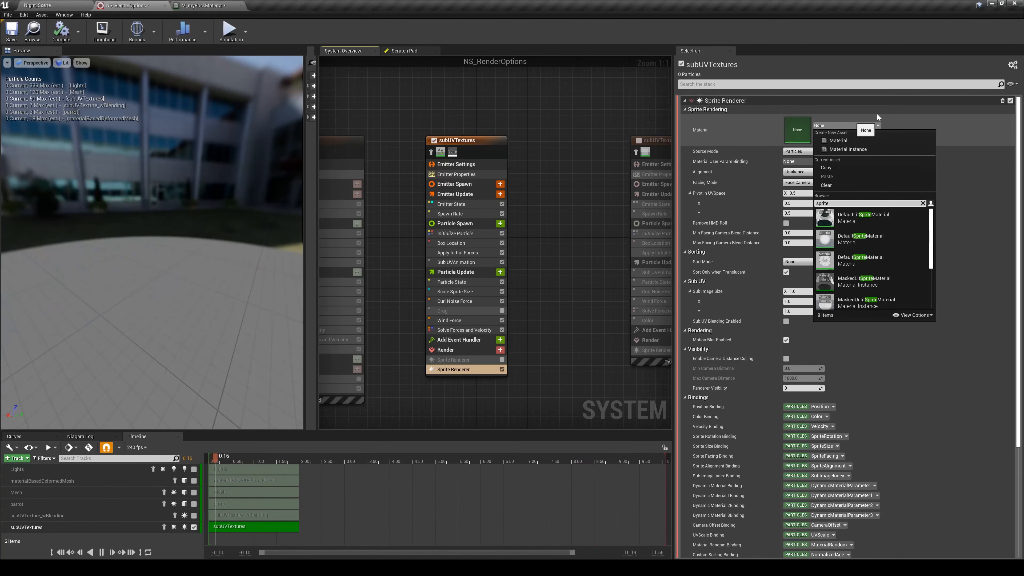
{"action": "left_click", "coordinate": [855, 239]}
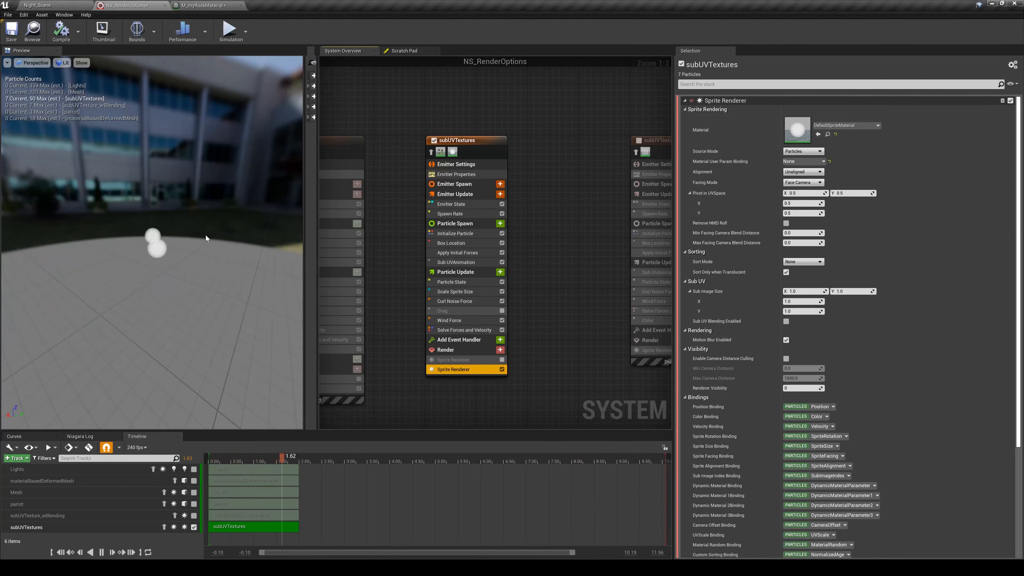
{"action": "left_click_drag", "start_coordinate": [123, 230], "coordinate": [161, 249]}
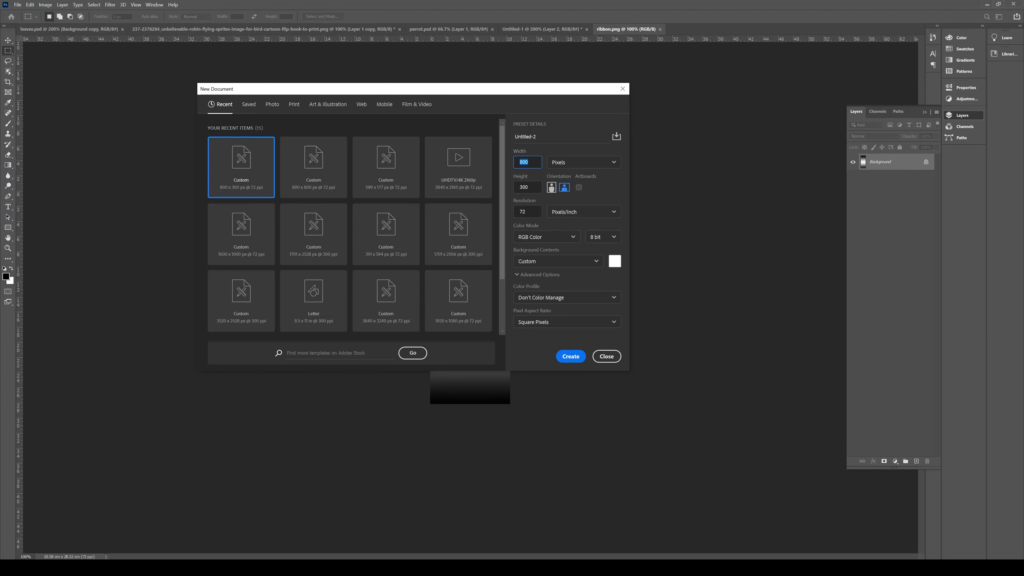
Create a 500 by 500 pixel Photoshop document and delete its Background layer, keeping the transparent Layer 1
{"action": "type", "text": "500"}
{"action": "key", "text": "Return"}
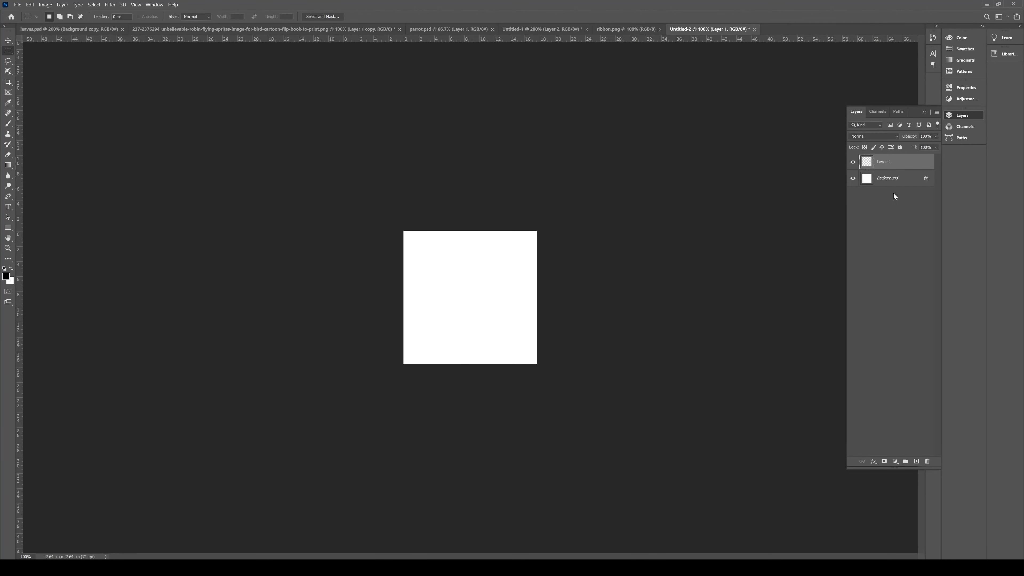
{"action": "left_click", "coordinate": [892, 185]}
{"action": "key", "text": "Delete"}
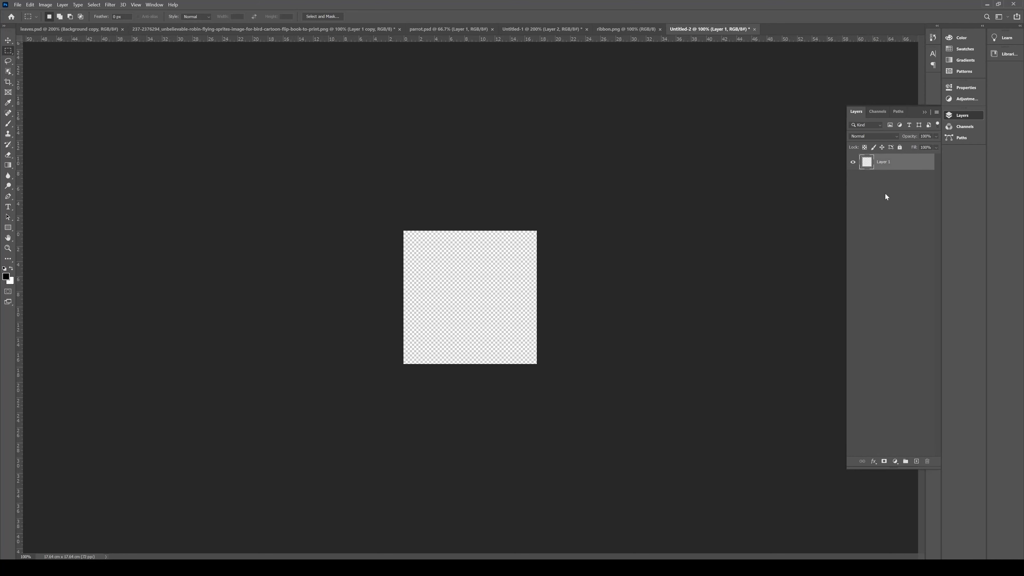
Paint a star of four crossing black brush strokes around the centre of the transparent canvas
{"action": "left_click", "coordinate": [493, 291]}
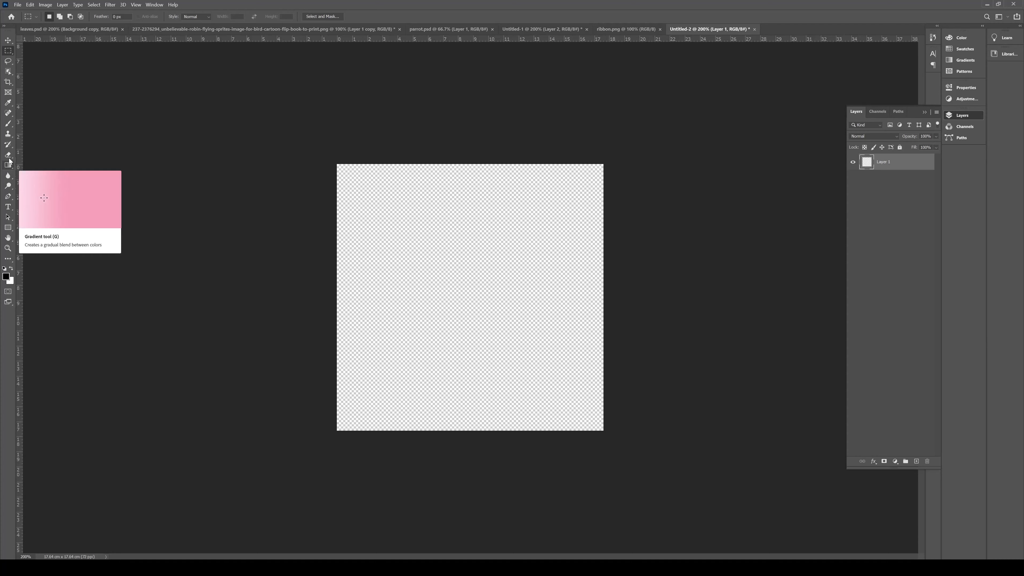
{"action": "key", "text": "b"}
{"action": "left_click_drag", "start_coordinate": [462, 209], "coordinate": [458, 336]}
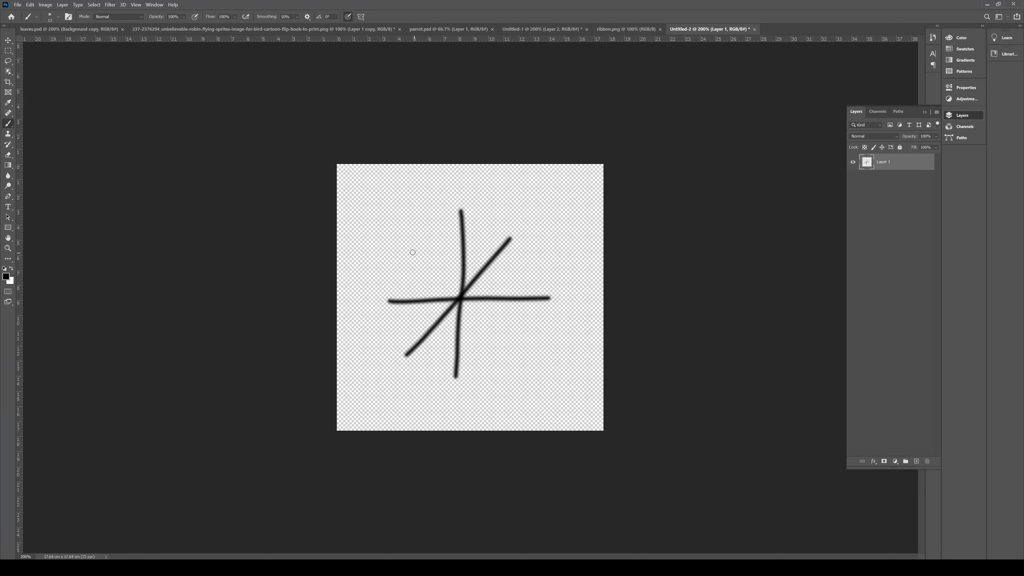
{"action": "left_click_drag", "start_coordinate": [412, 252], "coordinate": [514, 345]}
Save the drawing as a PNG named cross in the textures folder with the large file size option
{"action": "key", "text": "ctrl+s"}
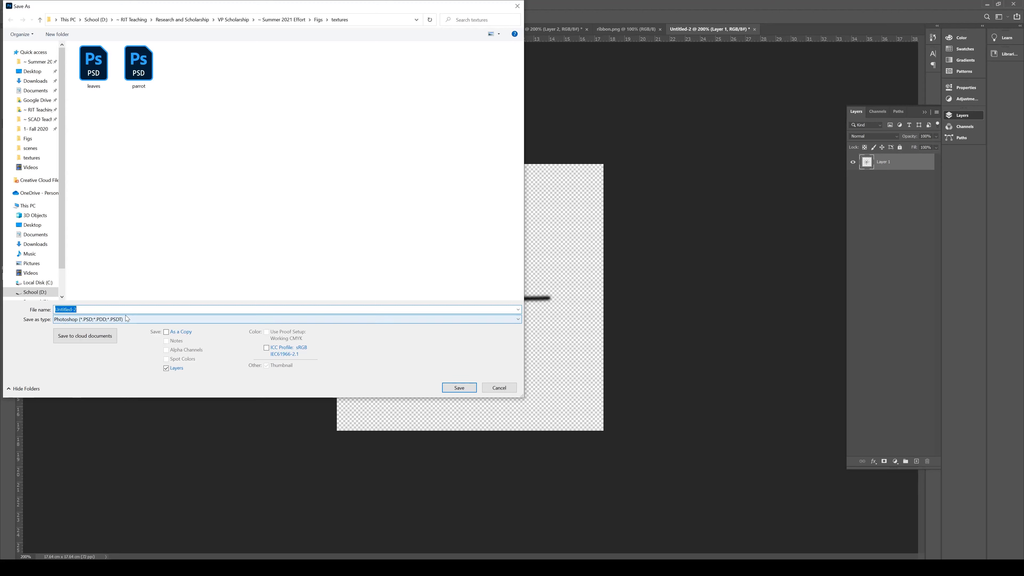
{"action": "left_click", "coordinate": [112, 321]}
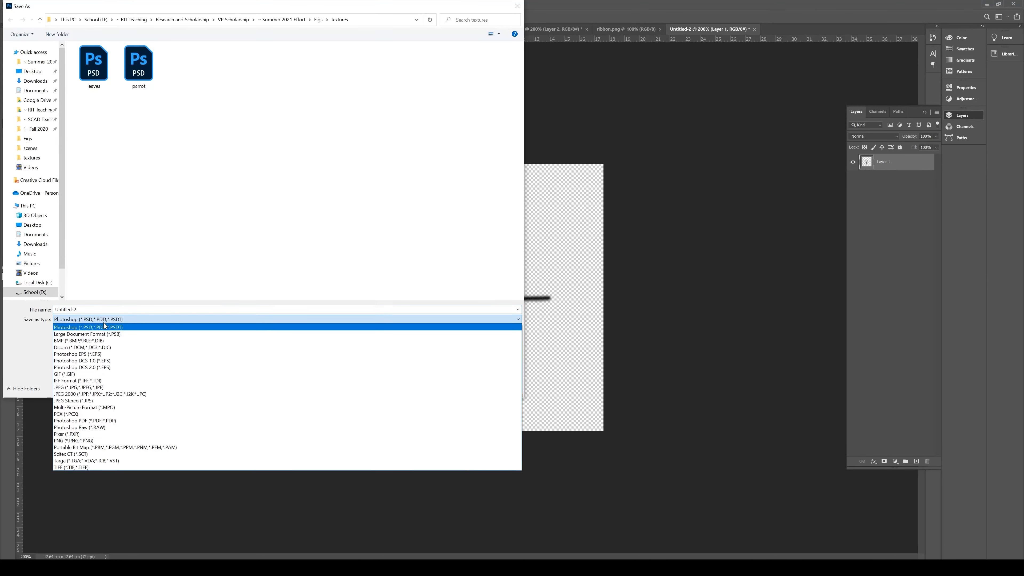
{"action": "left_click", "coordinate": [80, 441]}
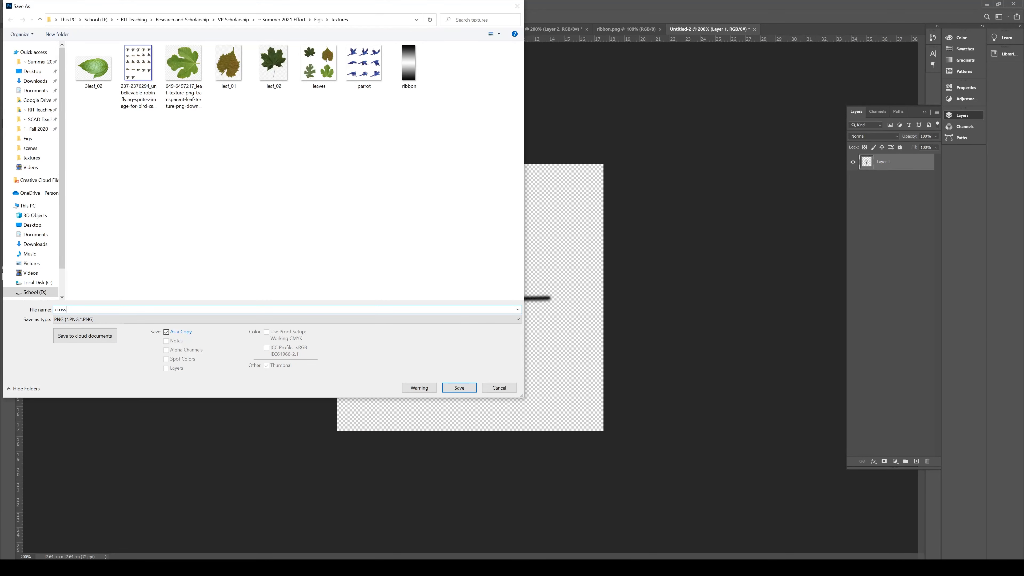
{"action": "key", "text": "Return"}
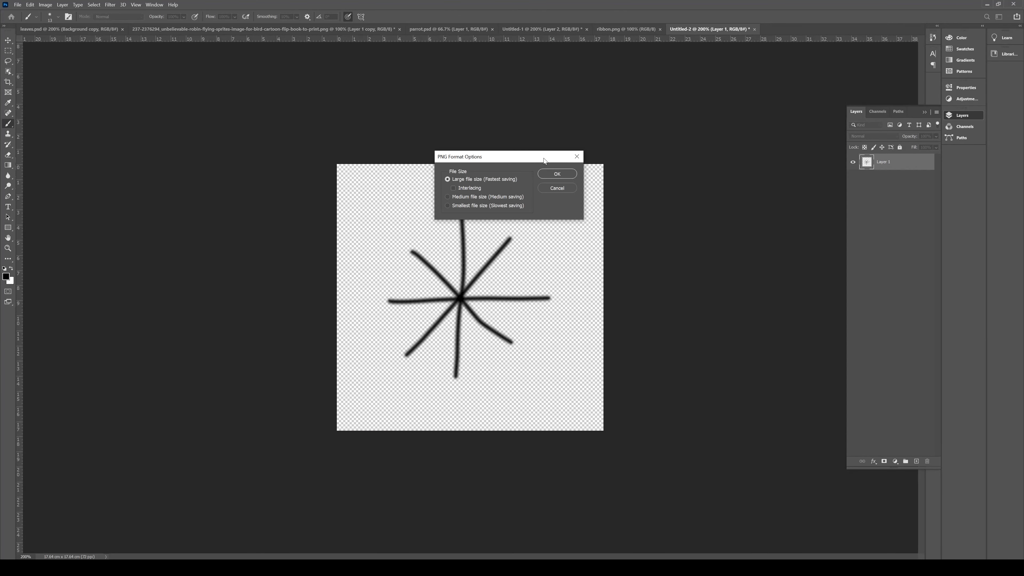
{"action": "key", "text": "Return"}
Switch back to Unreal Editor and bring up the Night_Scene level with its Content Browser
{"action": "mouse_move", "coordinate": [737, 568]}
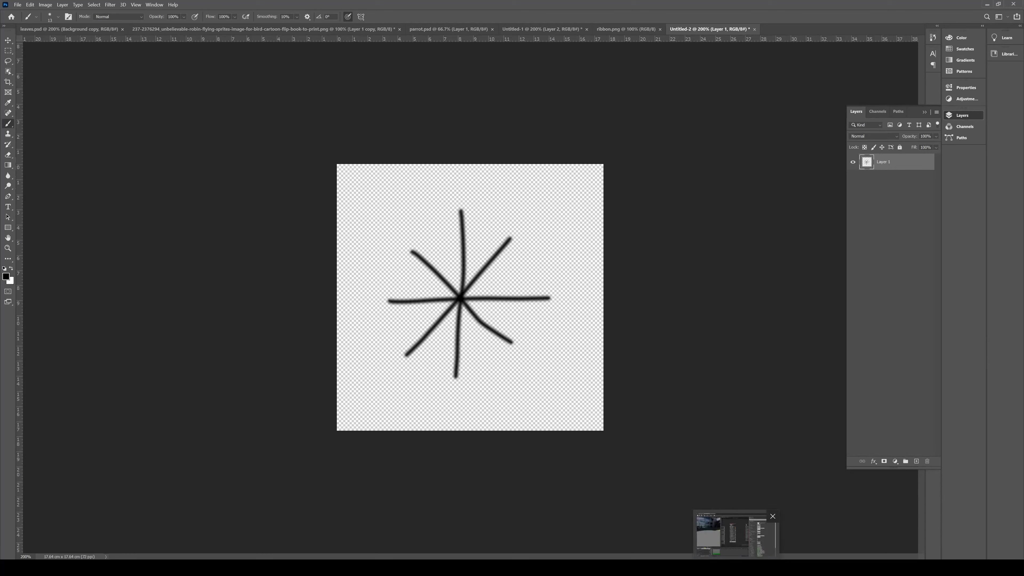
{"action": "left_click", "coordinate": [729, 533]}
{"action": "left_click", "coordinate": [37, 5]}
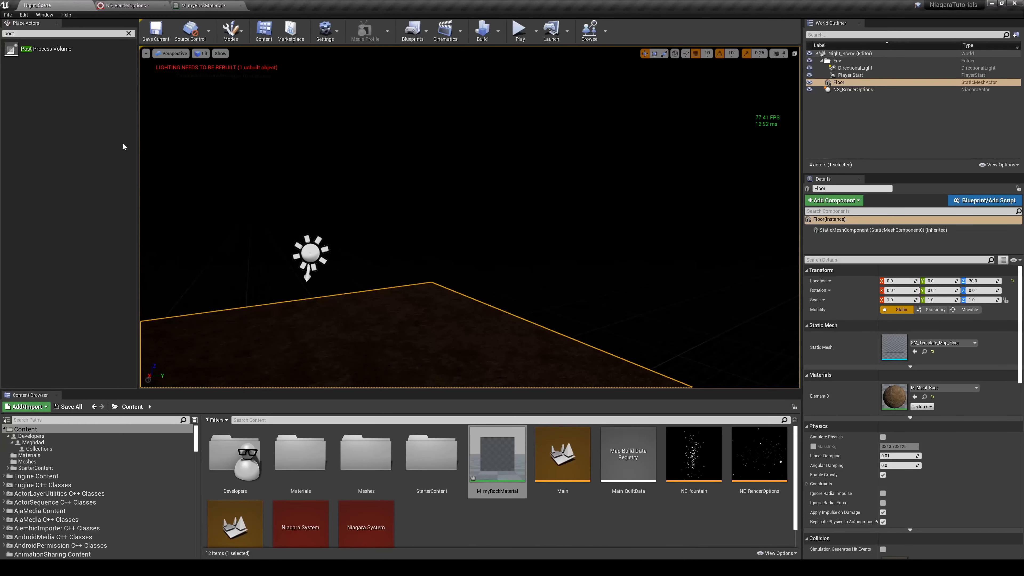
Import the cross PNG from the textures folder in File Explorer into the project's Content folder
{"action": "left_click_drag", "start_coordinate": [1023, 201], "coordinate": [806, 197]}
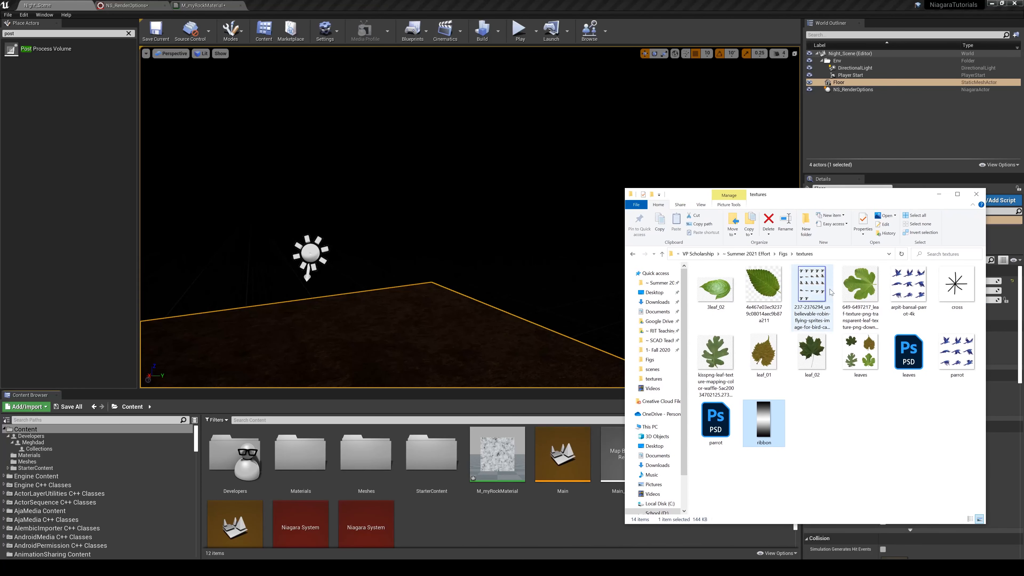
{"action": "left_click", "coordinate": [954, 290]}
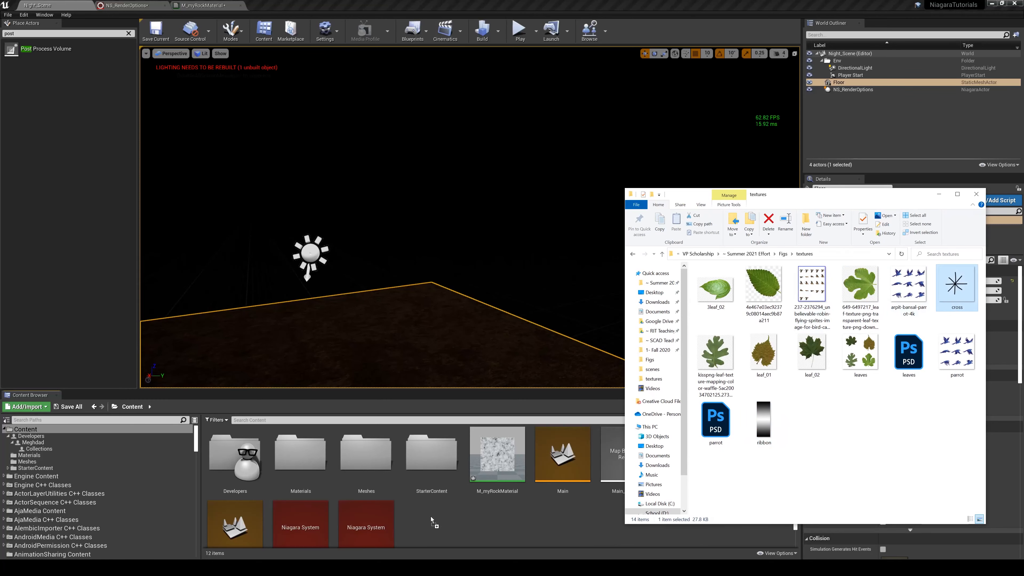
{"action": "left_click_drag", "start_coordinate": [432, 520], "coordinate": [432, 522]}
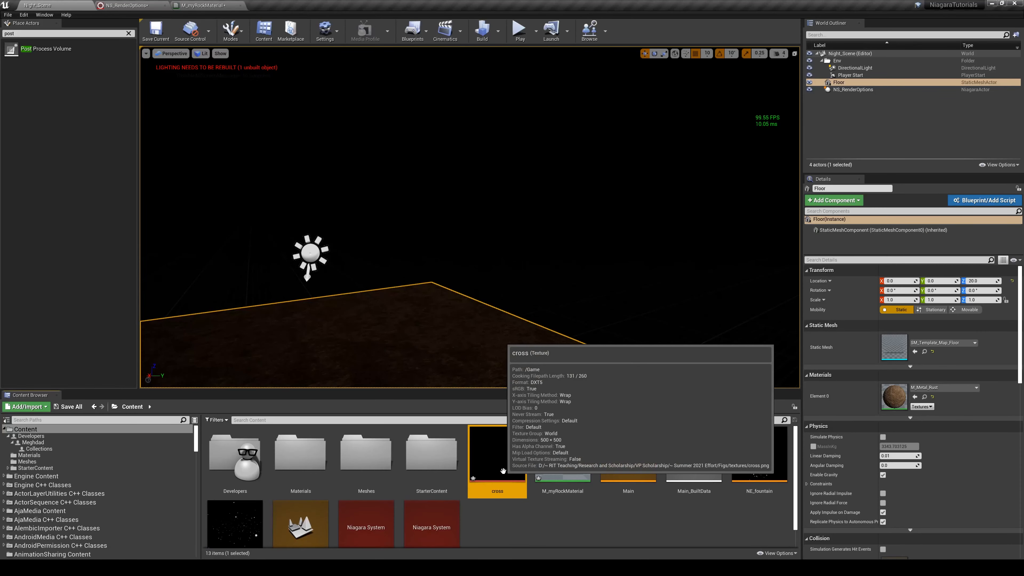
Create a new material named m_cross in the Content folder and open it for editing
{"action": "scroll", "coordinate": [503, 471], "scroll_direction": "down", "scroll_amount": 2}
{"action": "right_click", "coordinate": [490, 518]}
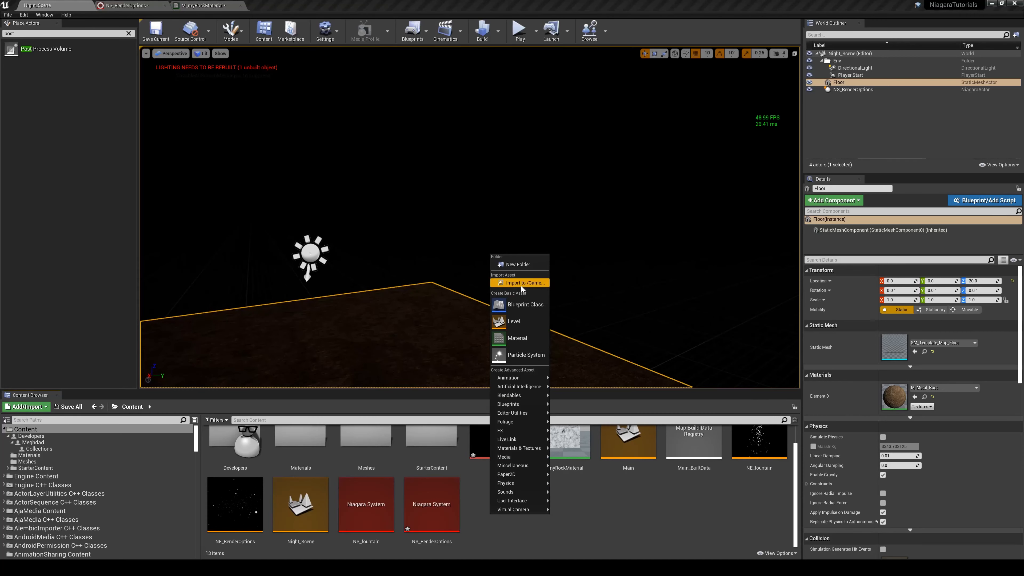
{"action": "left_click", "coordinate": [517, 339]}
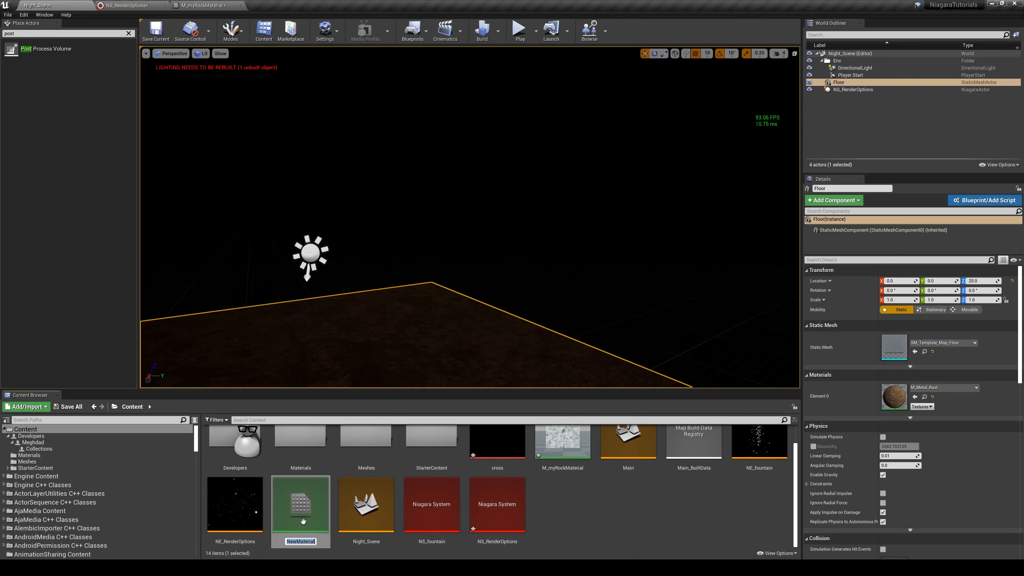
{"action": "type", "text": "m_cross"}
{"action": "key", "text": "Return"}
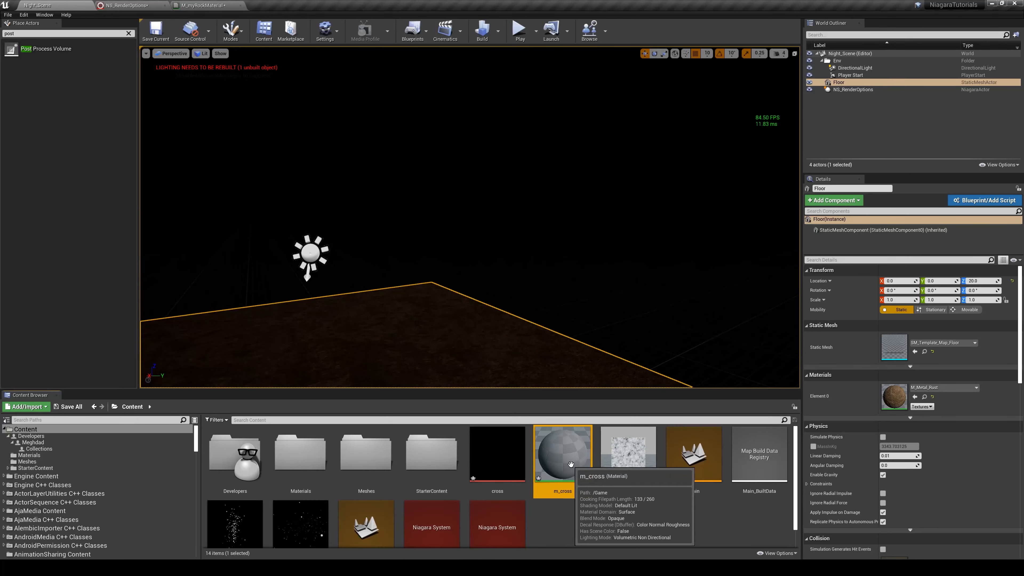
{"action": "double_click", "coordinate": [571, 464]}
Add a Texture Sample node to the m_cross graph and assign the cross texture to it
{"action": "right_click", "coordinate": [319, 186]}
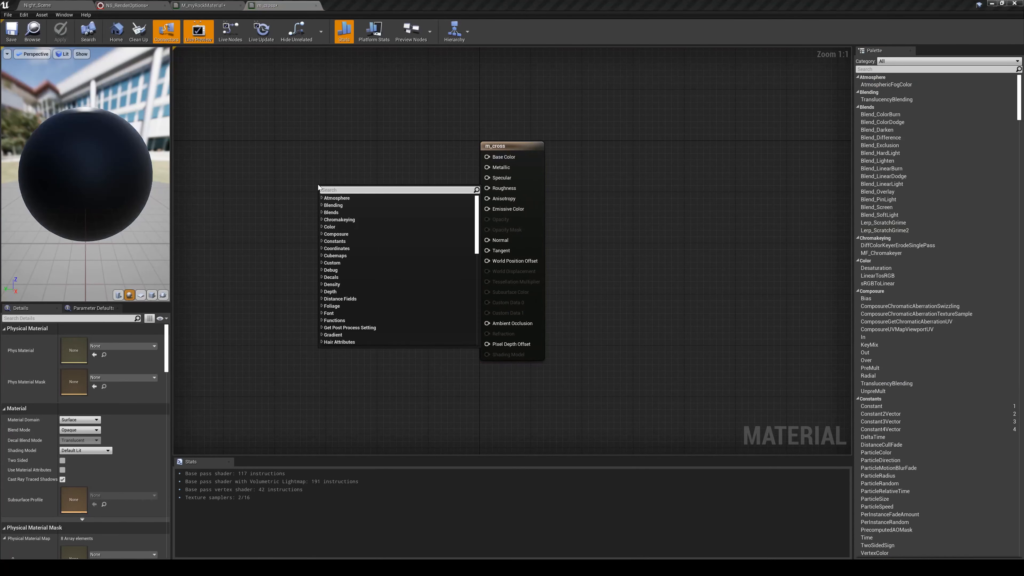
{"action": "type", "text": "text"}
{"action": "key", "text": "Up"}
{"action": "key", "text": "Return"}
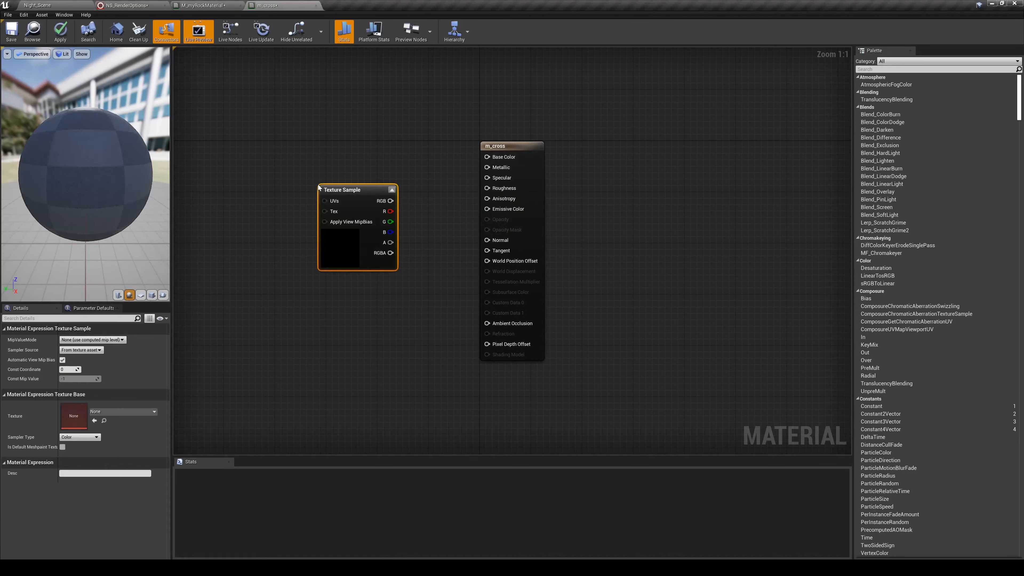
{"action": "left_click", "coordinate": [111, 412]}
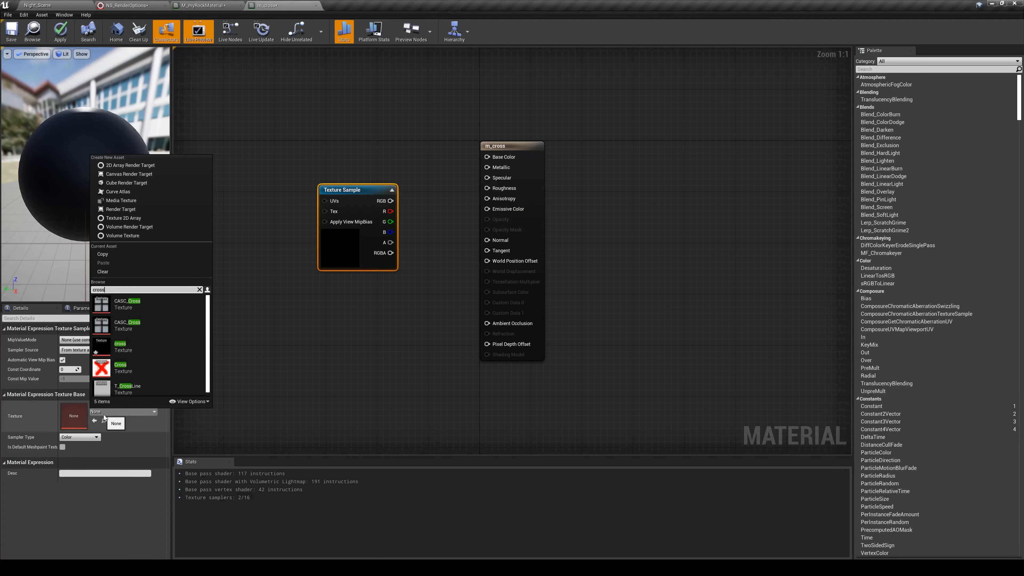
{"action": "left_click", "coordinate": [121, 346]}
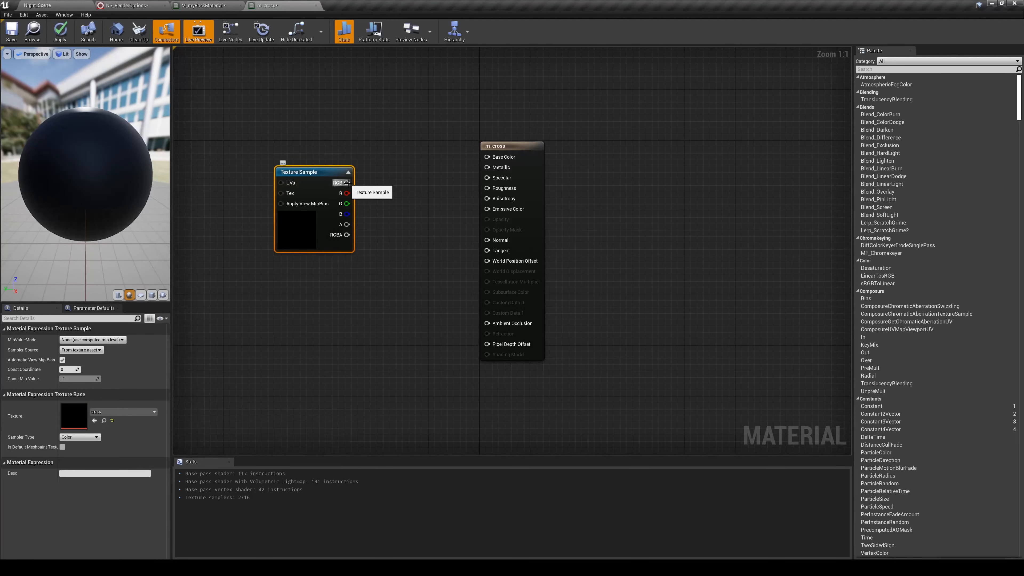
Connect the Texture Sample's RGB output to Base Color and try to wire its alpha output to Opacity
{"action": "left_click_drag", "start_coordinate": [489, 161], "coordinate": [488, 157]}
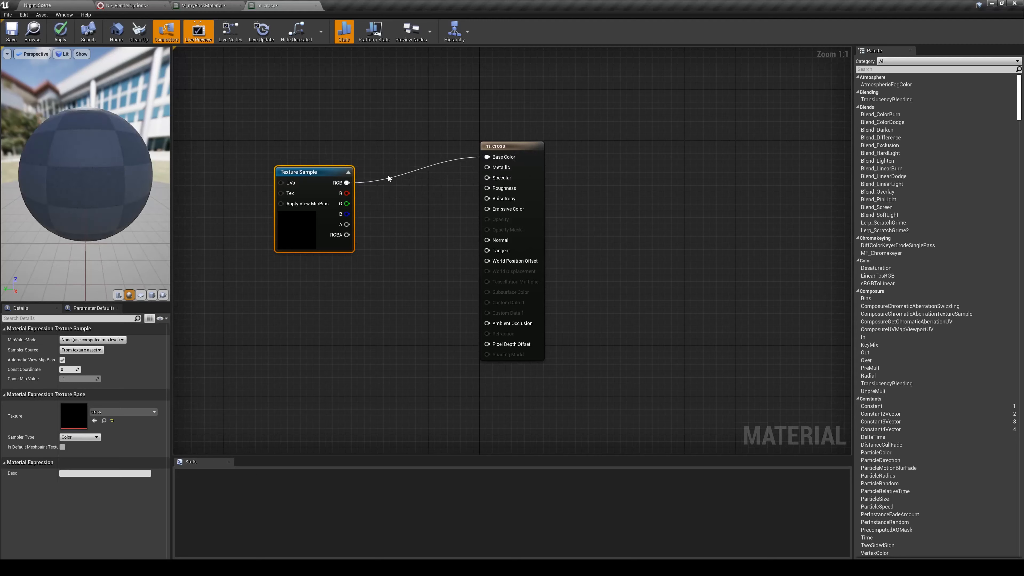
{"action": "left_click_drag", "start_coordinate": [346, 225], "coordinate": [350, 227]}
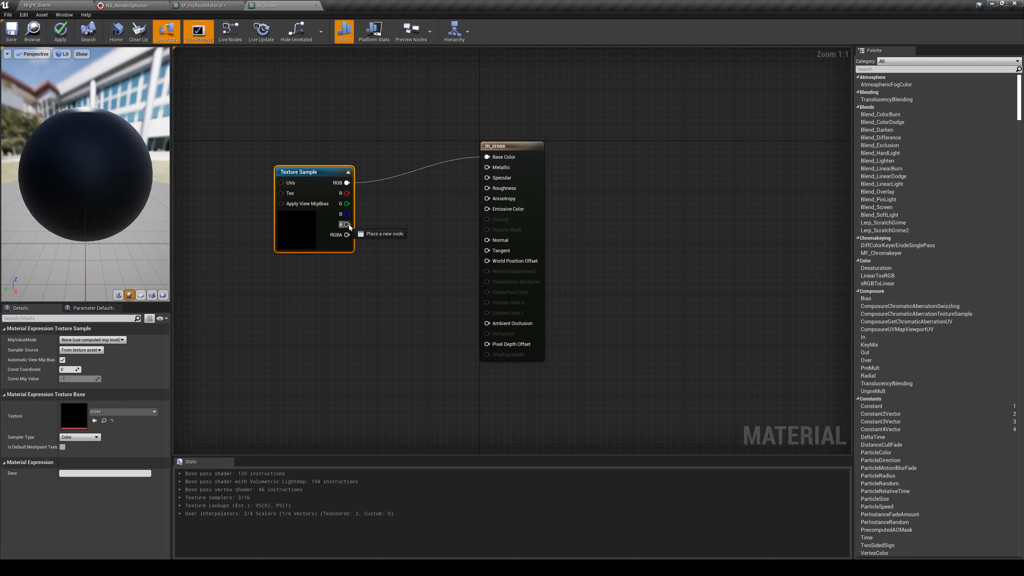
{"action": "left_click_drag", "start_coordinate": [485, 223], "coordinate": [486, 219]}
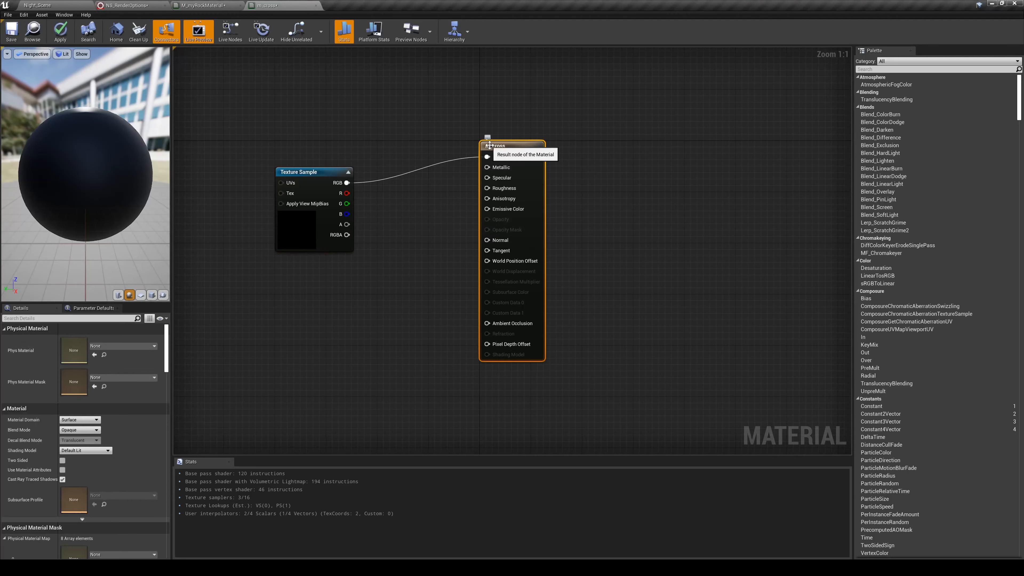
Set the m_cross blend mode to Masked and connect the Texture Sample's alpha output to Opacity Mask
{"action": "left_click", "coordinate": [76, 430]}
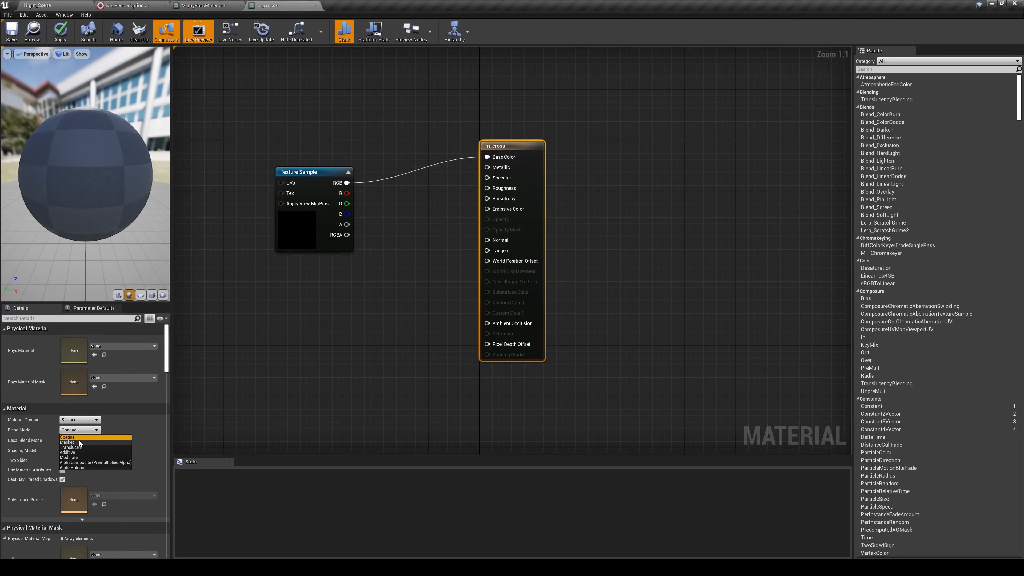
{"action": "left_click", "coordinate": [69, 443]}
{"action": "left_click_drag", "start_coordinate": [347, 224], "coordinate": [390, 229]}
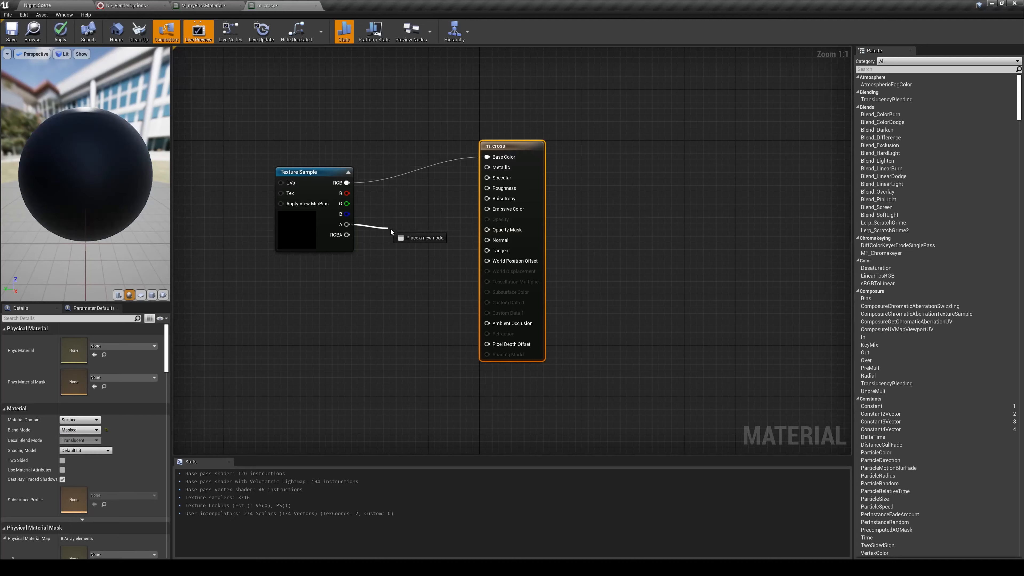
{"action": "left_click_drag", "start_coordinate": [487, 230], "coordinate": [486, 230]}
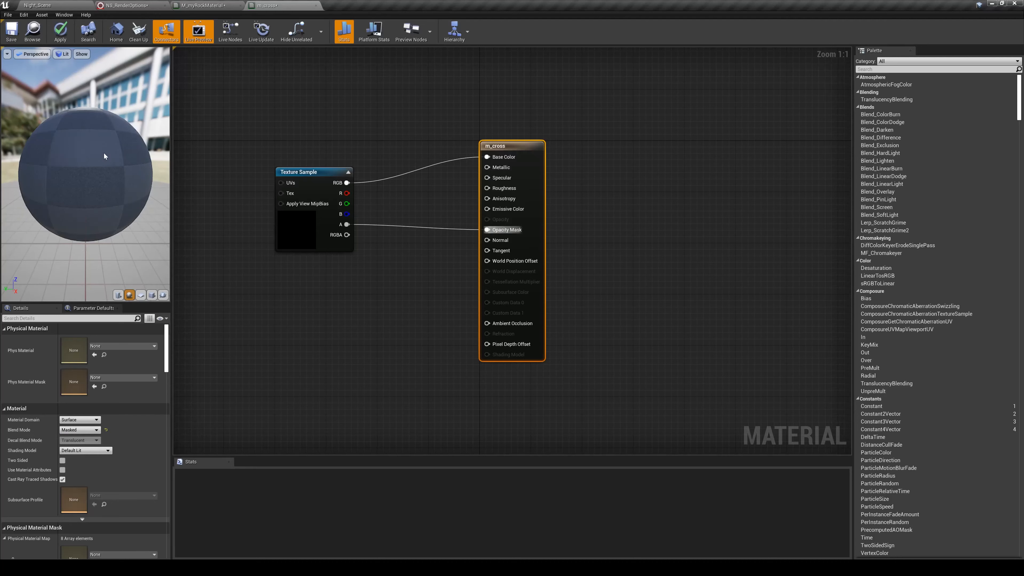
Show the m_cross preview on a plane and save the material
{"action": "left_click", "coordinate": [142, 295]}
{"action": "left_click", "coordinate": [13, 38]}
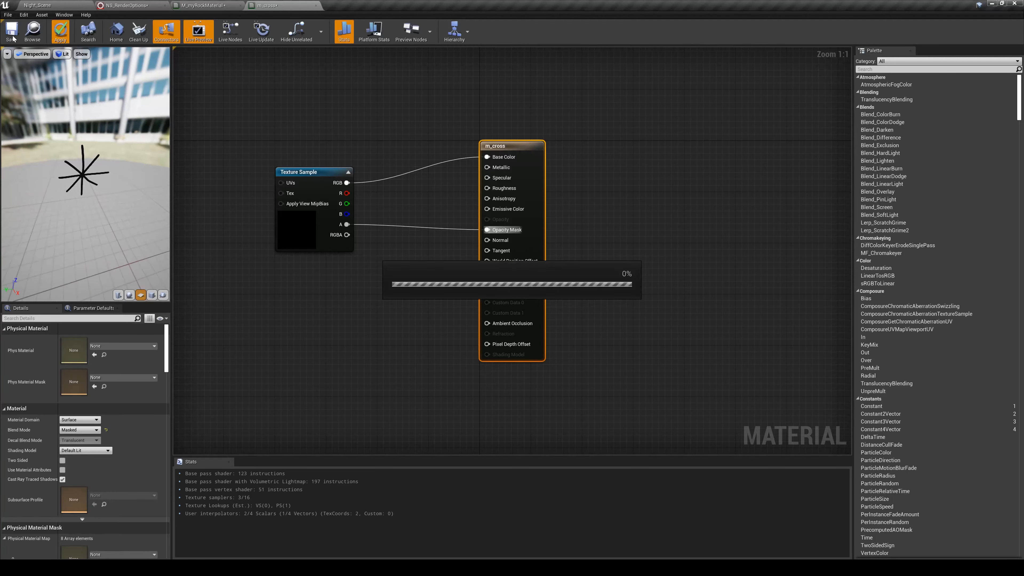
In NS_RenderOptions, assign m_cross as the material of the second Sprite Renderer in the subUVTextures emitter
{"action": "left_click", "coordinate": [127, 4]}
{"action": "left_click", "coordinate": [482, 369]}
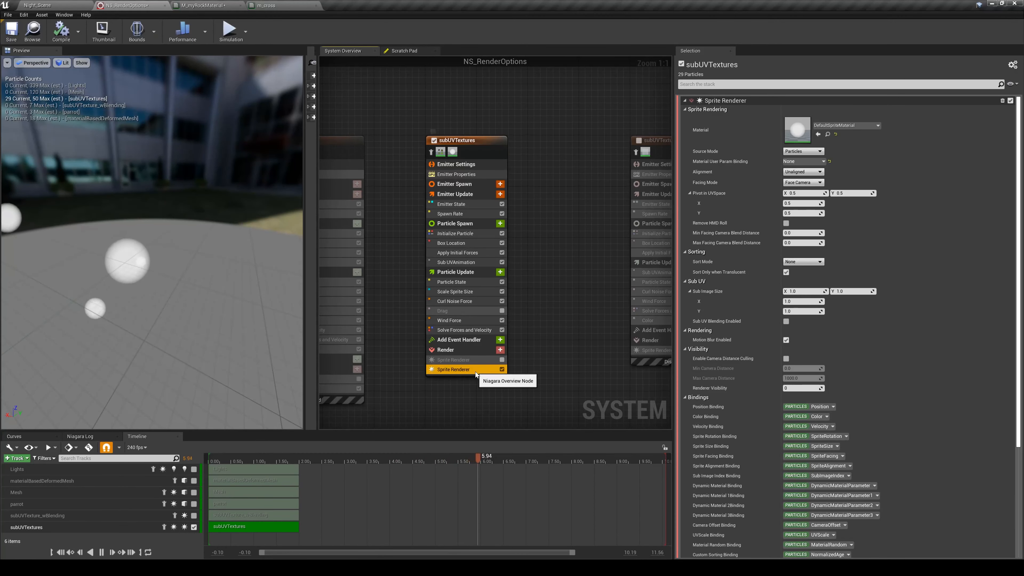
{"action": "left_click", "coordinate": [835, 126]}
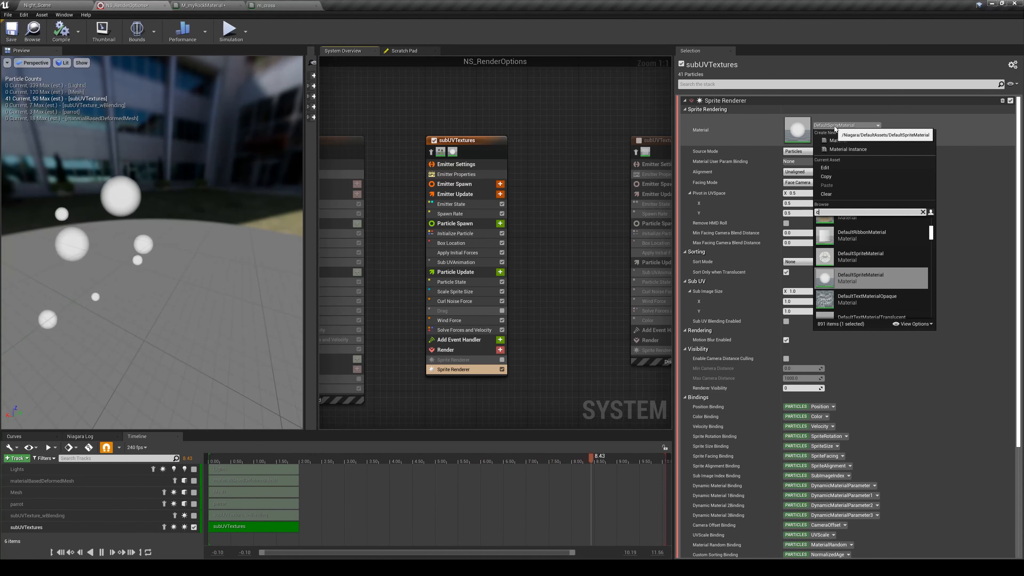
{"action": "type", "text": "cross"}
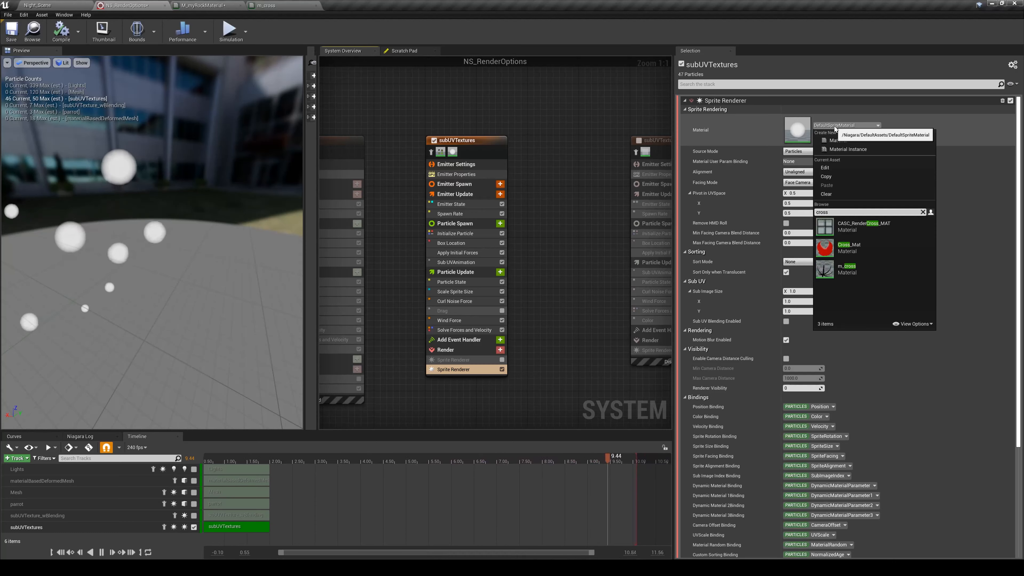
{"action": "left_click", "coordinate": [856, 274]}
Examine the cross sprites in the Niagara preview and in the Night_Scene level
{"action": "mouse_move", "coordinate": [137, 261]}
{"action": "left_mouse_down"}
{"action": "mouse_move", "coordinate": [94, 252]}
{"action": "mouse_move", "coordinate": [129, 254]}
{"action": "left_mouse_up"}
{"action": "left_click", "coordinate": [42, 6]}
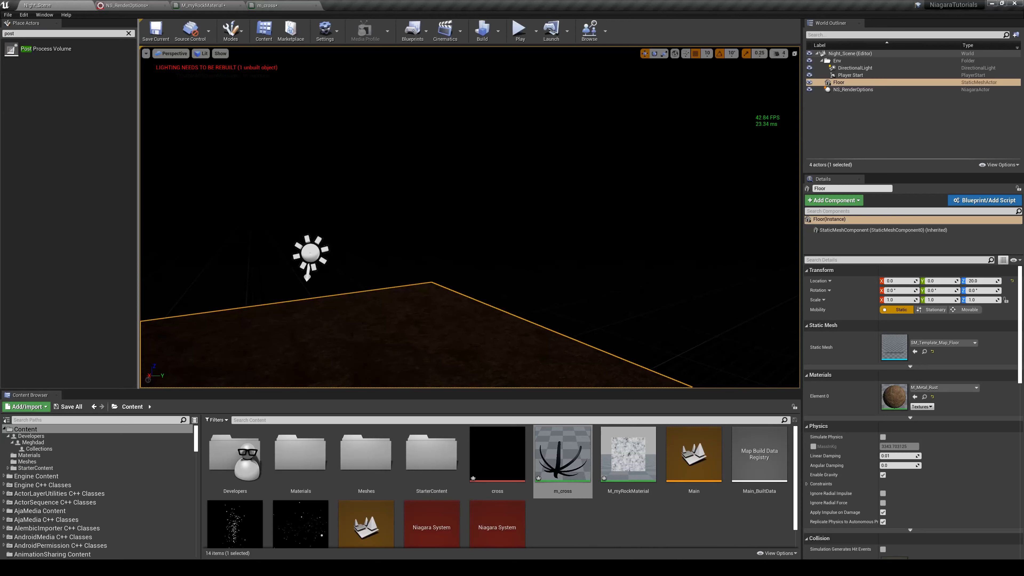
{"action": "left_click_drag", "start_coordinate": [403, 225], "coordinate": [359, 311]}
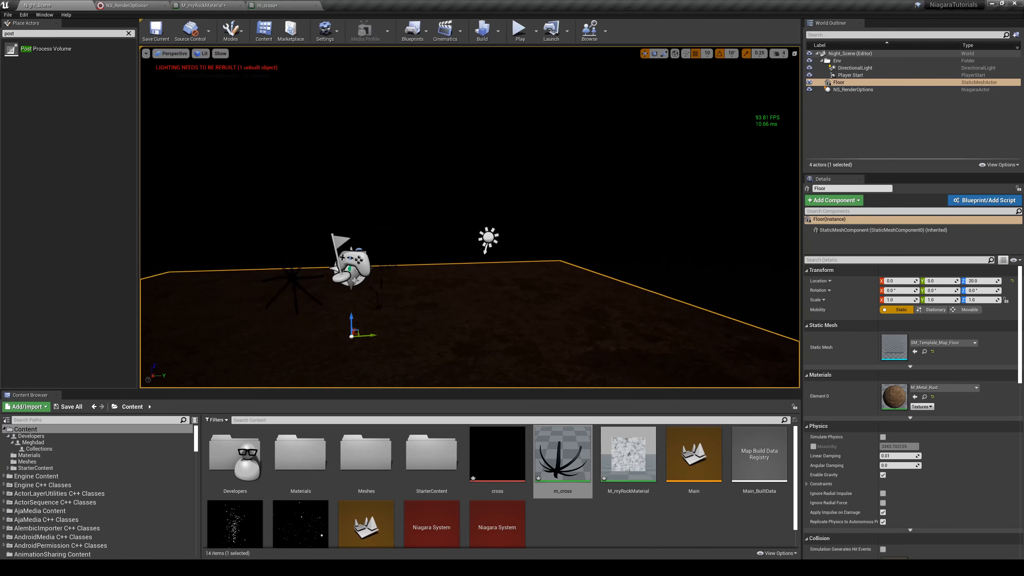
{"action": "right_click_drag", "start_coordinate": [403, 242], "coordinate": [371, 240]}
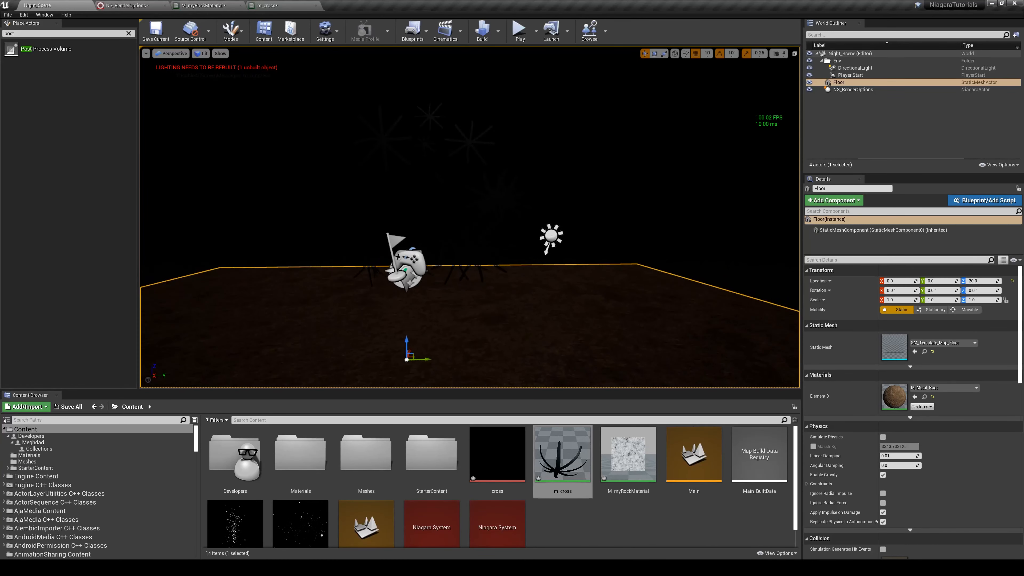
In NS_RenderOptions, disable the m_cross Sprite Renderer of subUVTextures and enable the first Sprite Renderer instead
{"action": "left_click", "coordinate": [125, 6]}
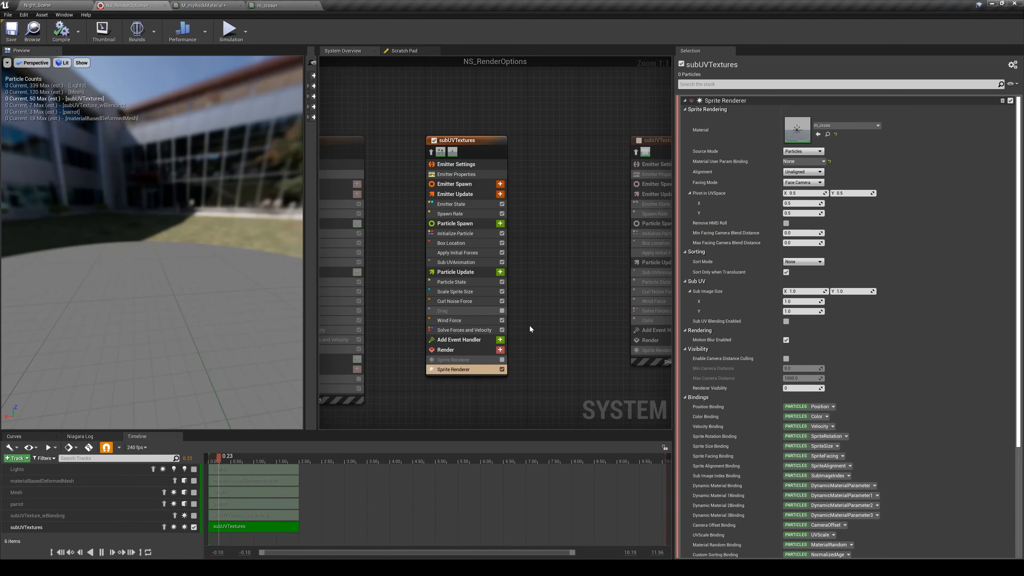
{"action": "left_click", "coordinate": [502, 370]}
{"action": "left_click", "coordinate": [502, 360]}
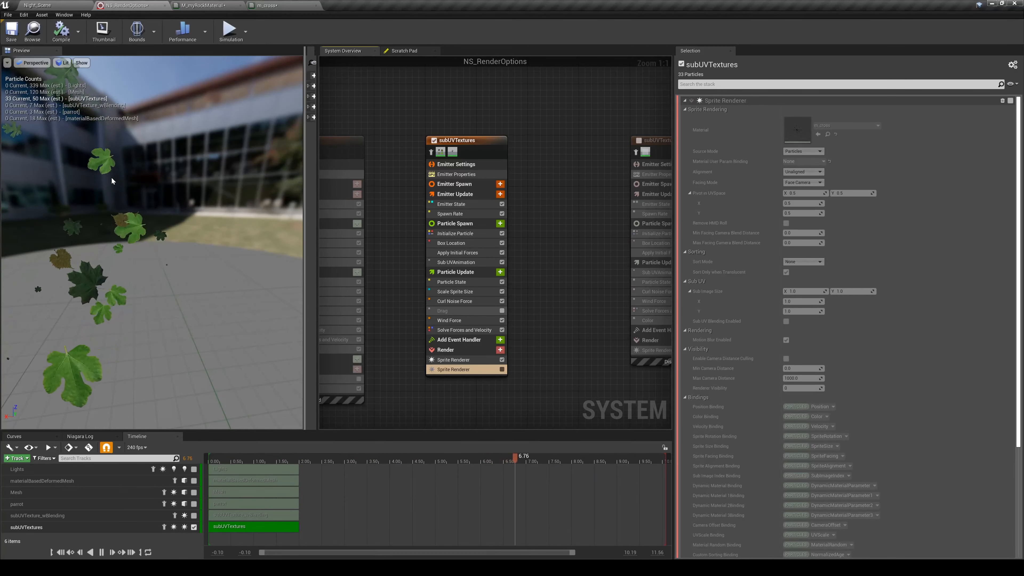
{"action": "left_click", "coordinate": [460, 370]}
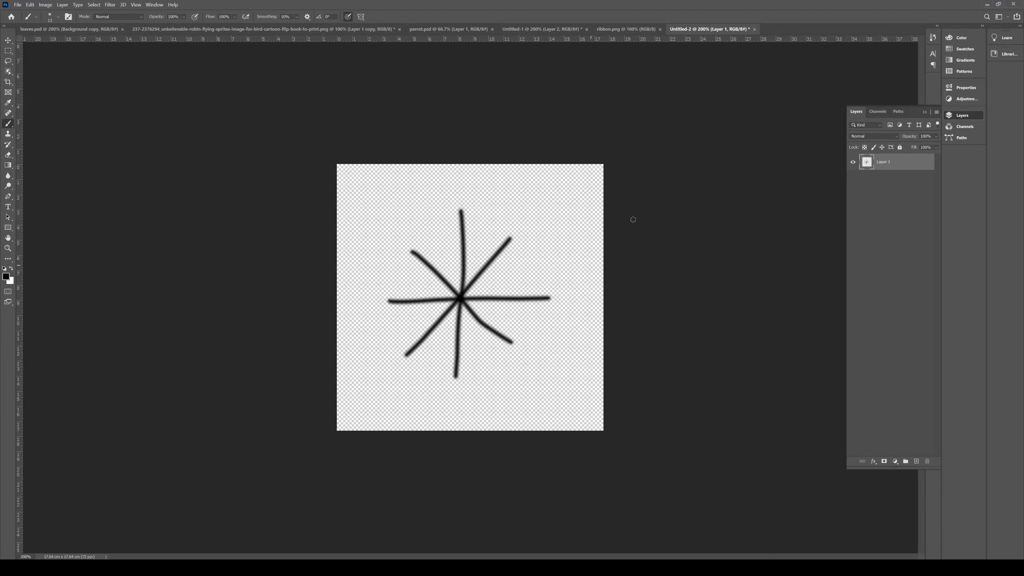
In Photoshop, examine how the four leaves are laid out on the canvas of leaves.psd
{"action": "left_click", "coordinate": [51, 29]}
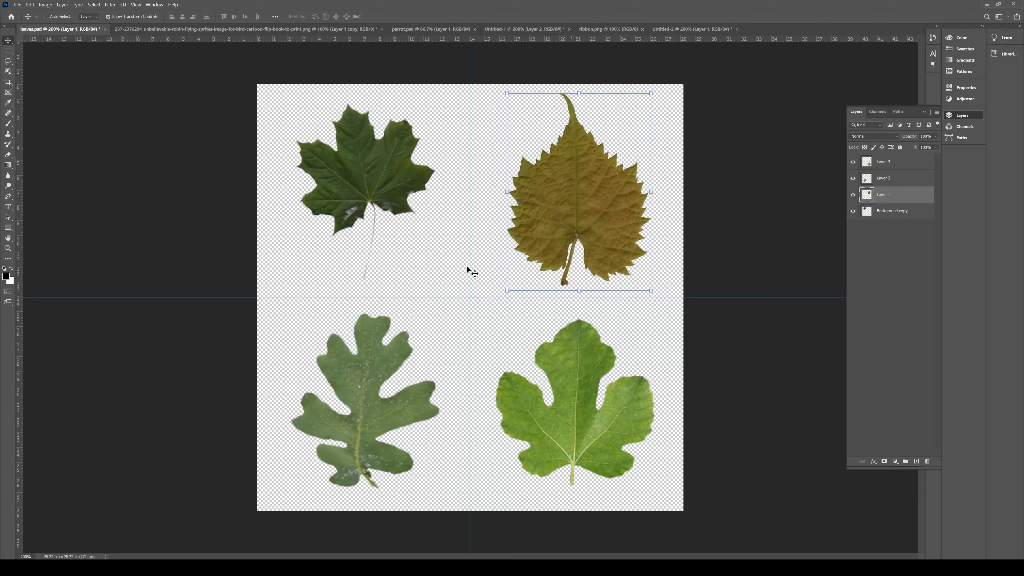
{"action": "left_click", "coordinate": [18, 4]}
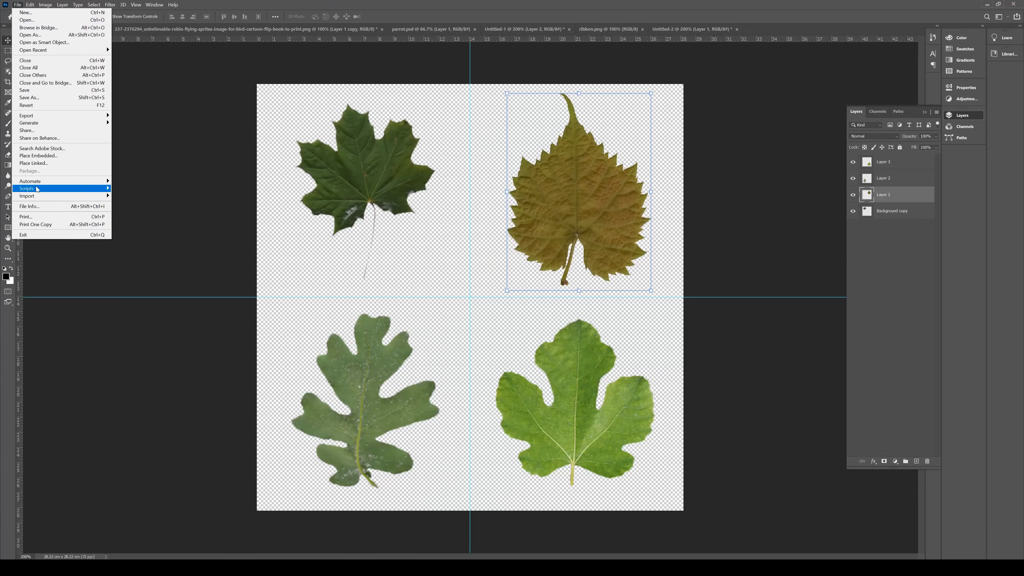
{"action": "left_click", "coordinate": [233, 209]}
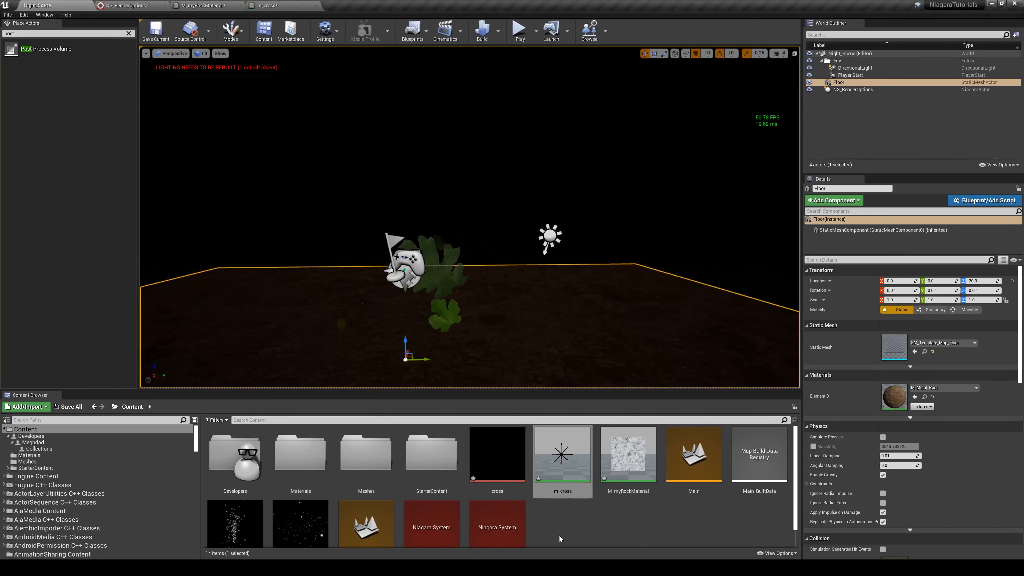
{"action": "right_click", "coordinate": [567, 527]}
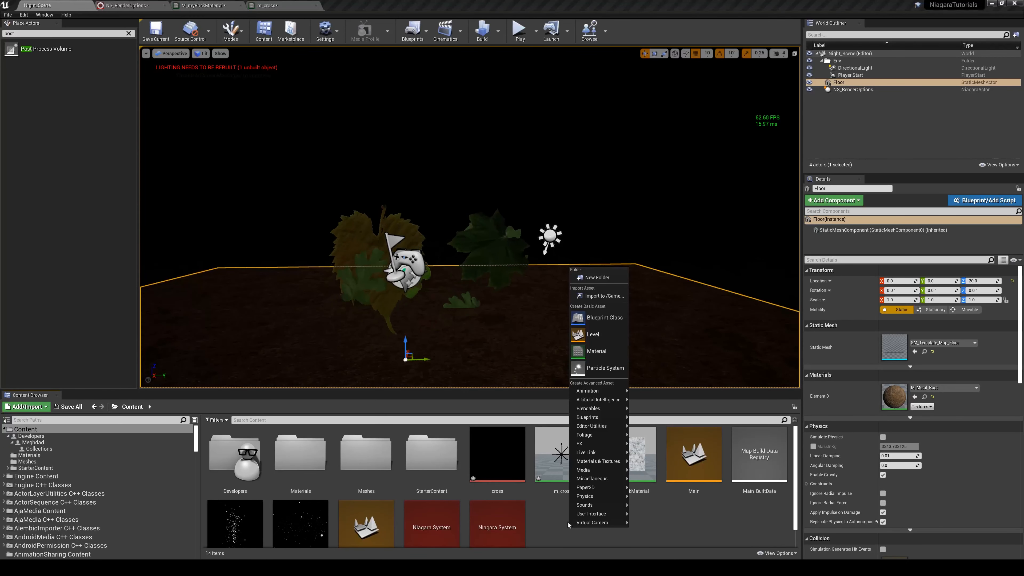
{"action": "left_click", "coordinate": [602, 296]}
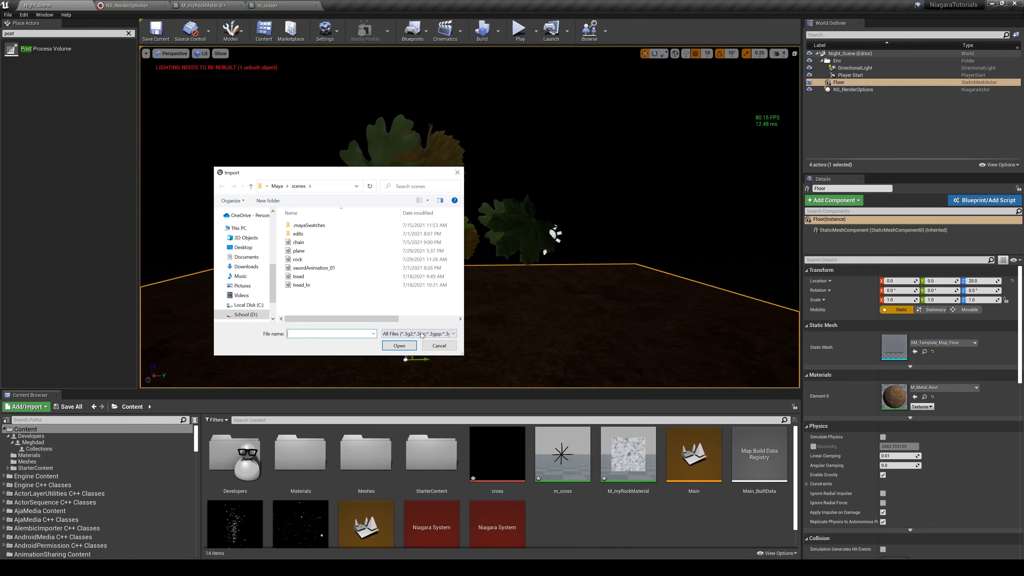
{"action": "left_click", "coordinate": [438, 346]}
Create a new material named m_myLeaves in the Content folder and open it for editing
{"action": "right_click", "coordinate": [580, 524]}
{"action": "left_click", "coordinate": [605, 350]}
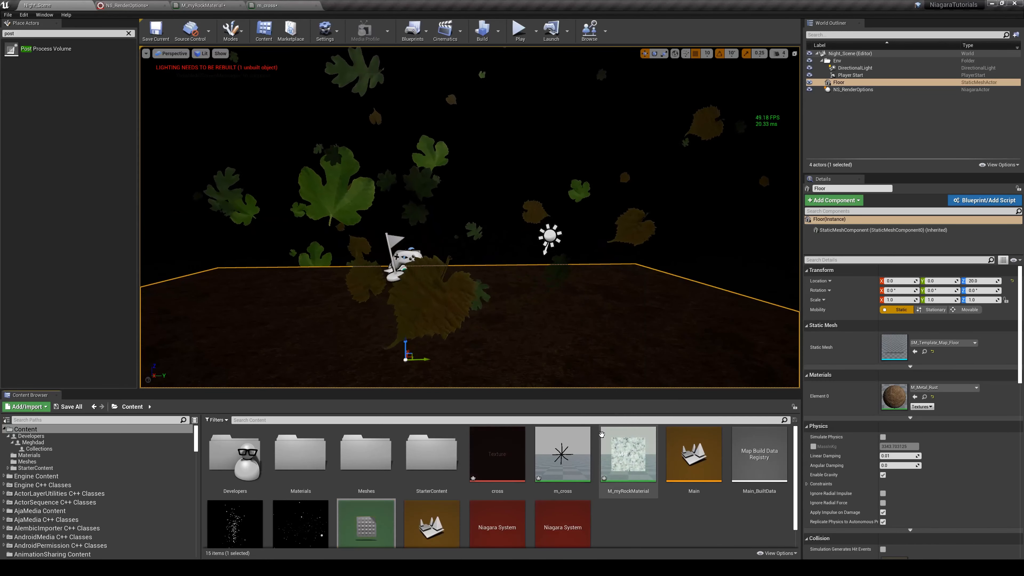
{"action": "type", "text": "m_m"}
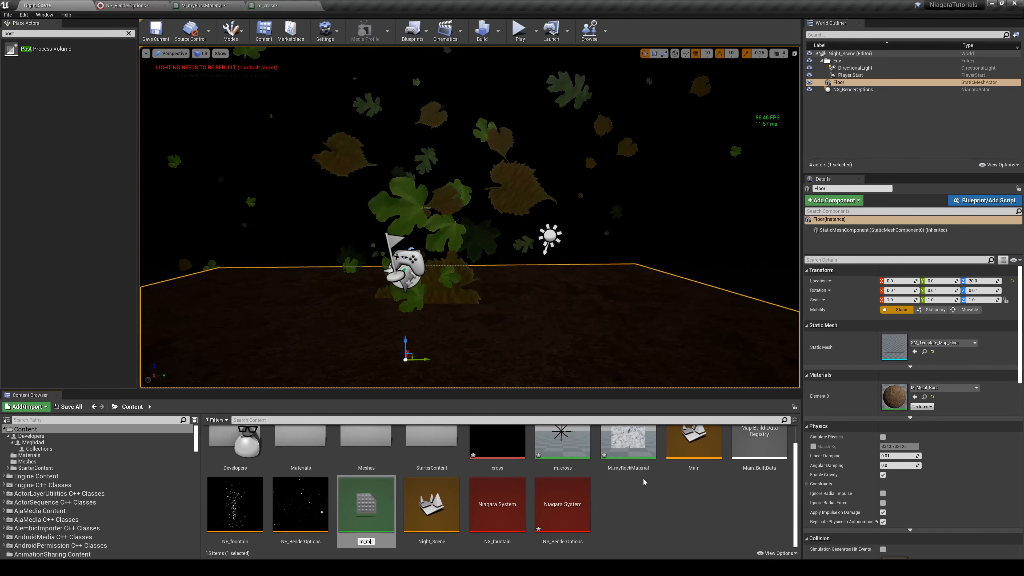
{"action": "type", "text": "yLeaves"}
{"action": "key", "text": "Return"}
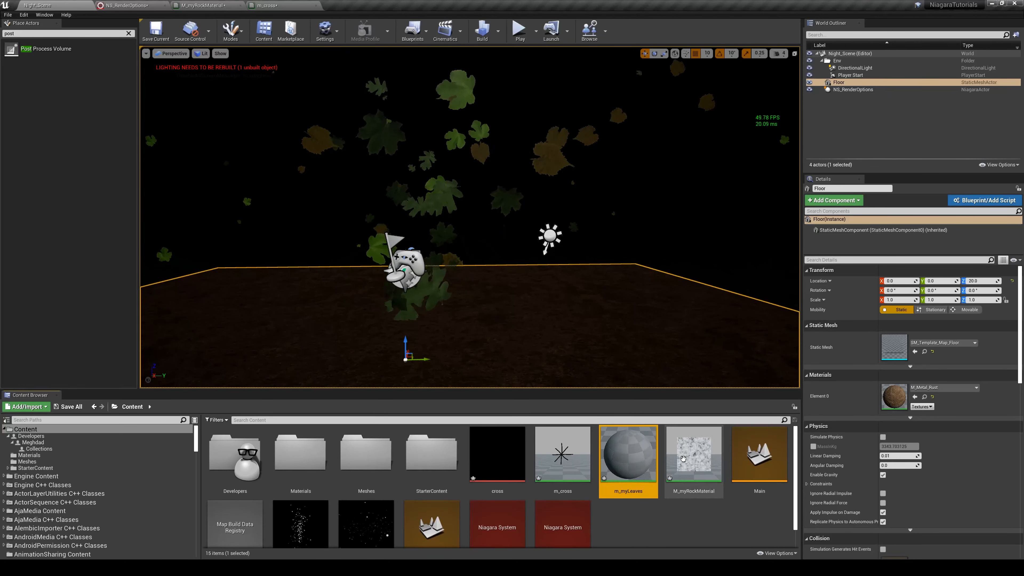
{"action": "double_click", "coordinate": [640, 468]}
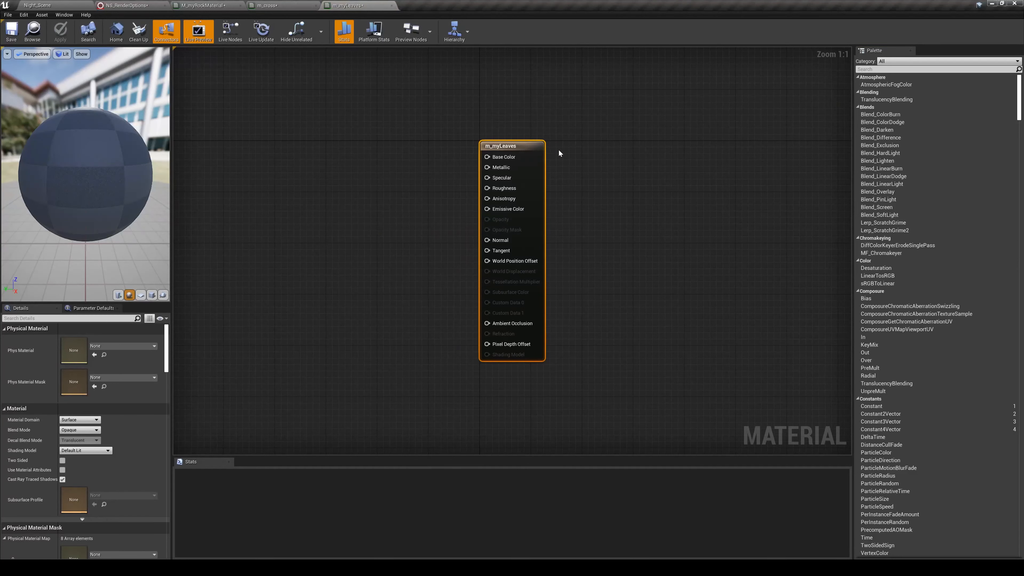
Add a Texture Sample using the leaves texture to m_myLeaves and connect its RGB output to Base Color
{"action": "right_click", "coordinate": [409, 197]}
{"action": "type", "text": "texture"}
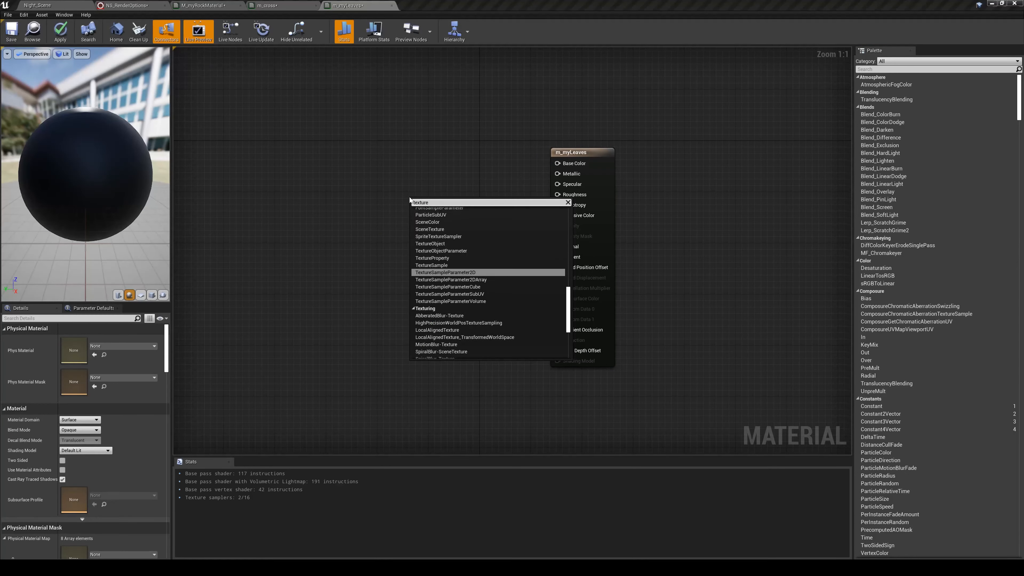
{"action": "key", "text": "Return"}
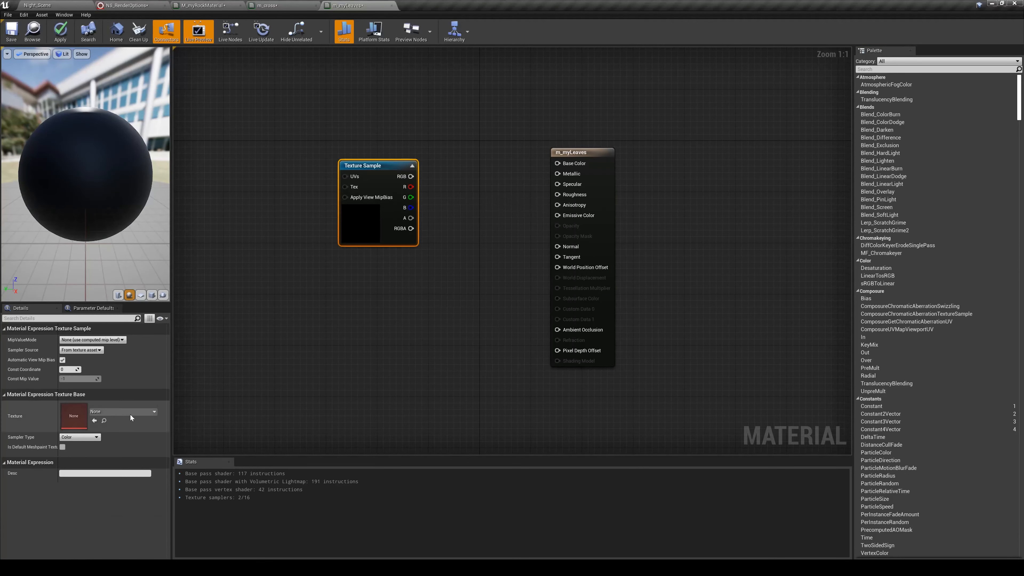
{"action": "left_click", "coordinate": [124, 412]}
{"action": "type", "text": "leaves"}
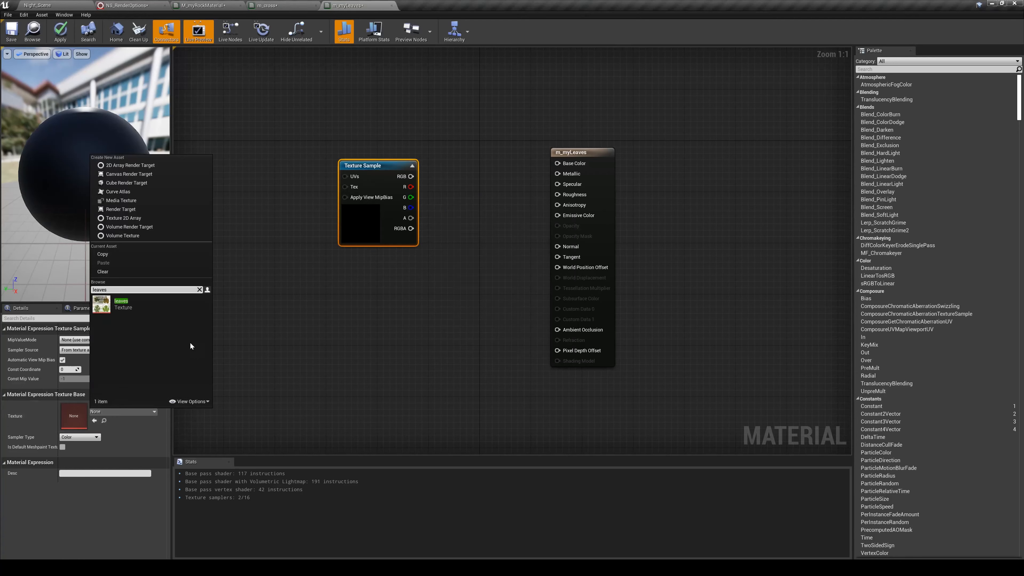
{"action": "left_click", "coordinate": [159, 306]}
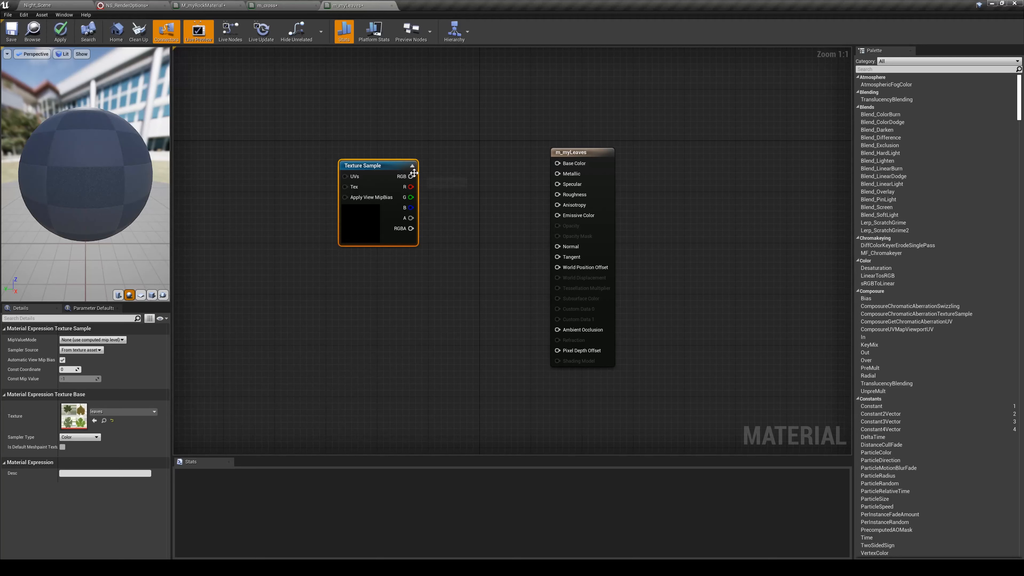
{"action": "left_click_drag", "start_coordinate": [436, 177], "coordinate": [558, 165]}
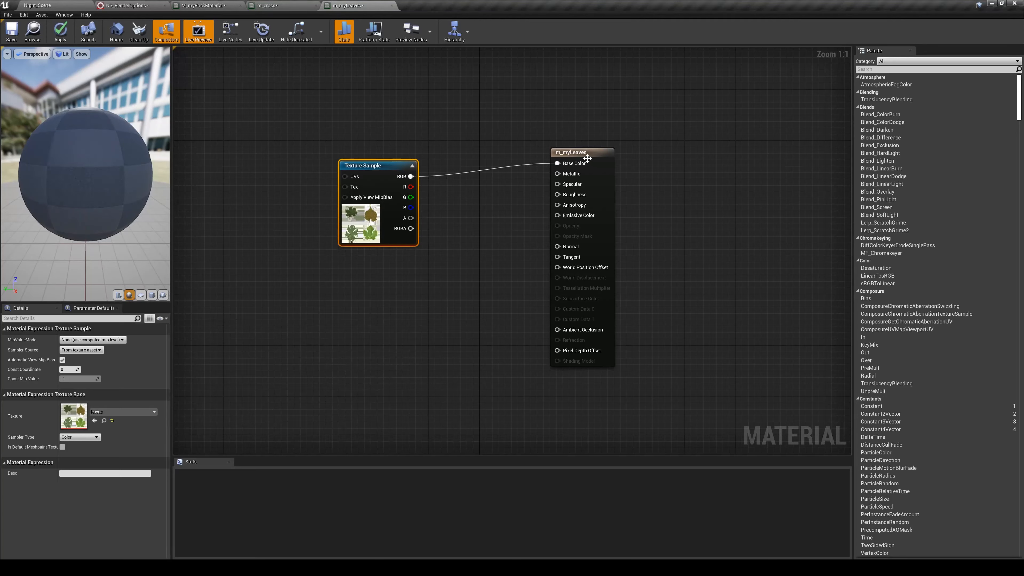
Set the material's Blend Mode to Masked and connect the leaves texture's alpha output to Opacity Mask
{"action": "left_click", "coordinate": [585, 186]}
{"action": "left_click", "coordinate": [75, 431]}
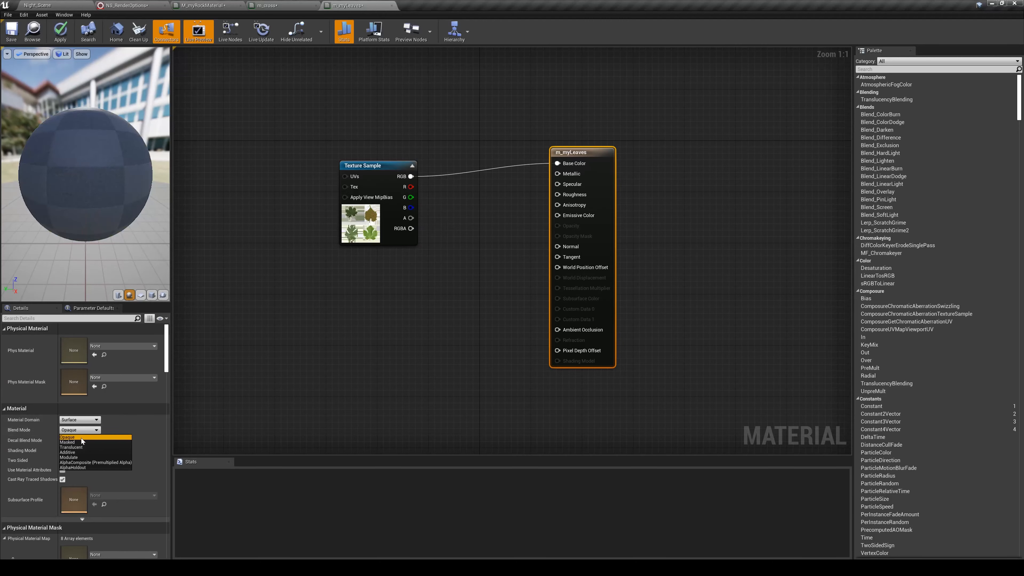
{"action": "left_click", "coordinate": [75, 441]}
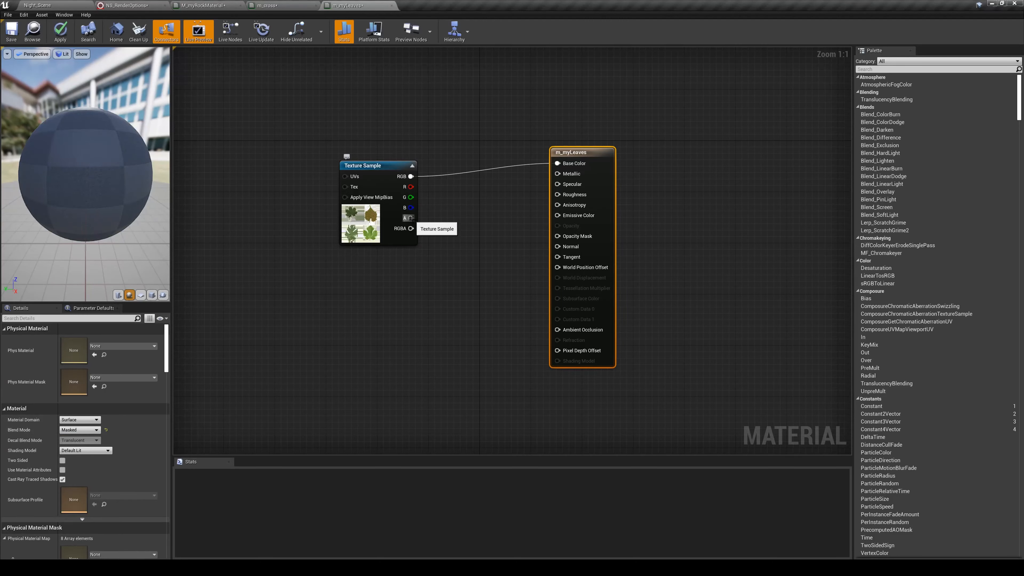
{"action": "left_click_drag", "start_coordinate": [553, 238], "coordinate": [557, 237]}
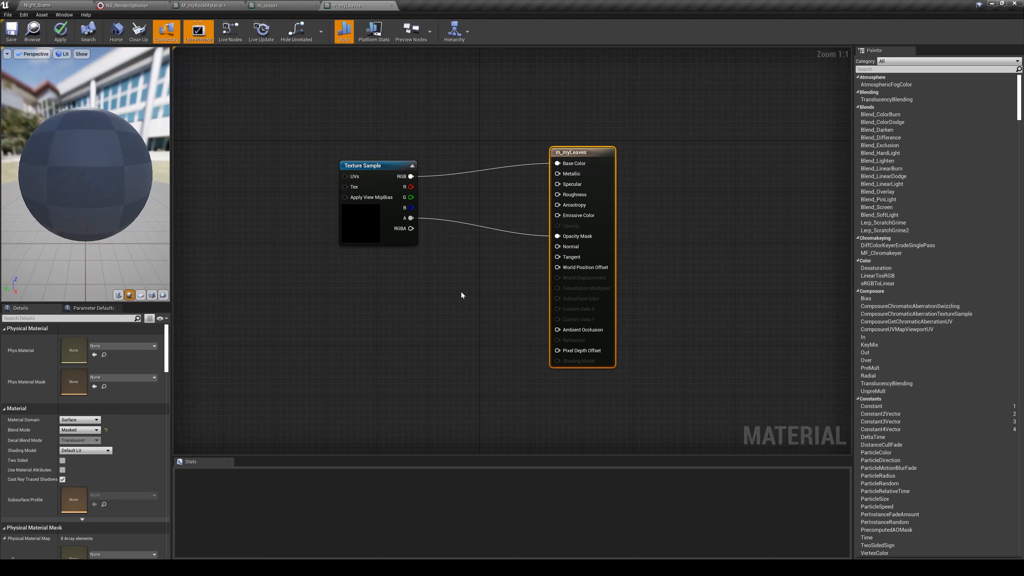
In NS_RenderOptions, assign the m_myLeaves material to the enabled Sprite Renderer of subUVTextures that uses m_cross
{"action": "left_click", "coordinate": [151, 8]}
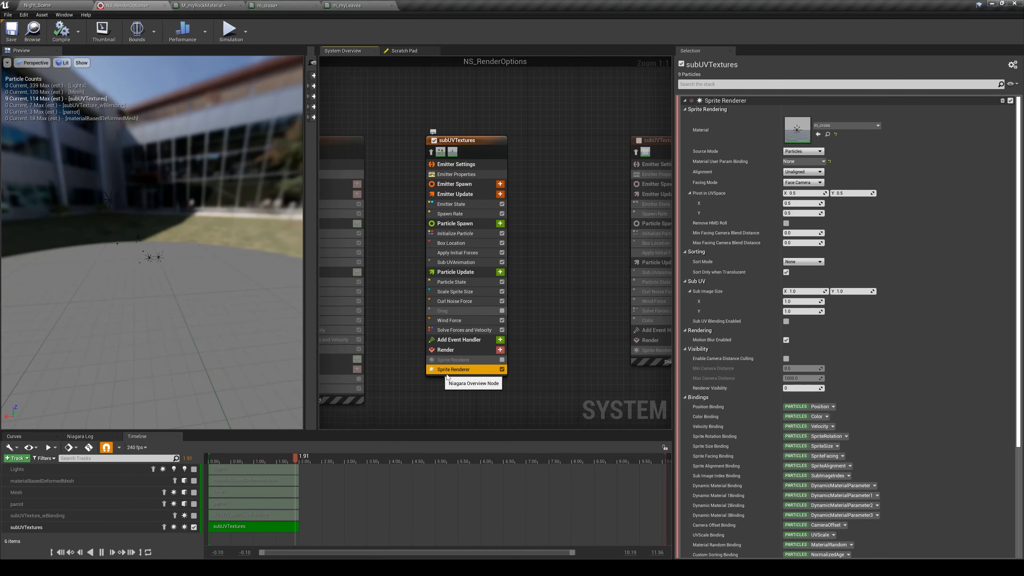
{"action": "left_click", "coordinate": [842, 125]}
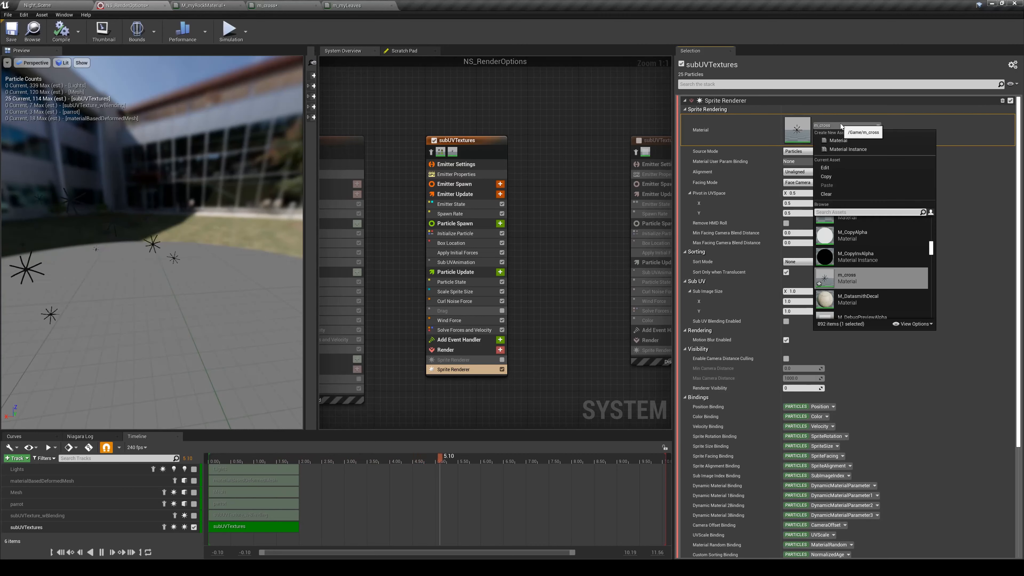
{"action": "type", "text": "myleaves"}
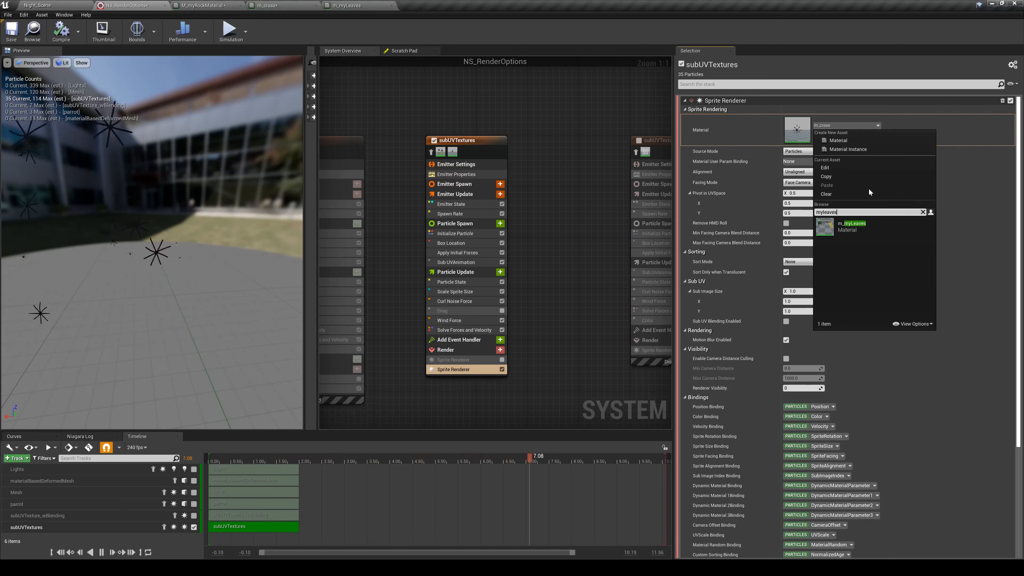
{"action": "left_click", "coordinate": [850, 225]}
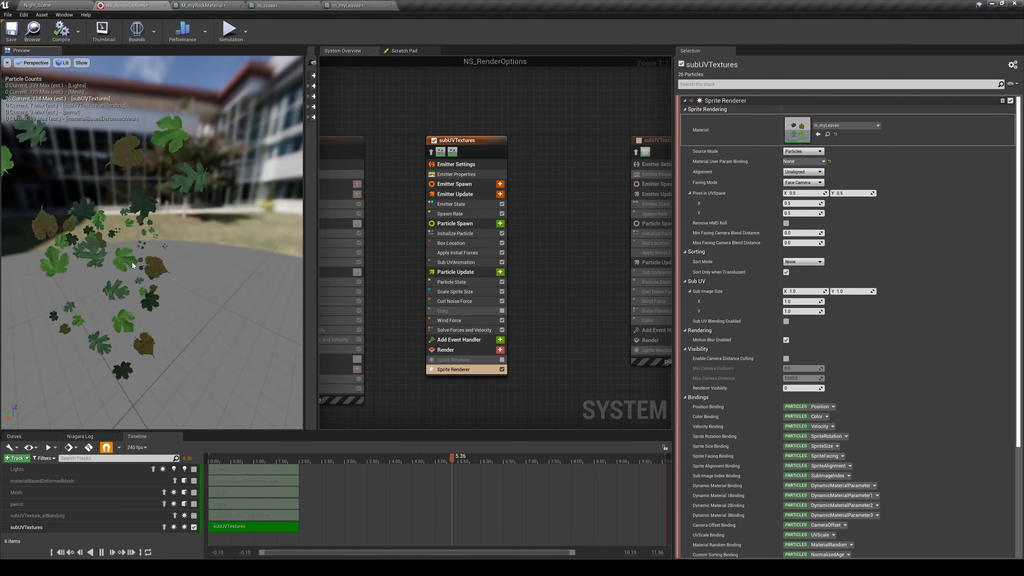
Set the Sub Image Size of the m_myLeaves Sprite Renderer to 2 in X and 2 in Y
{"action": "left_click", "coordinate": [464, 361]}
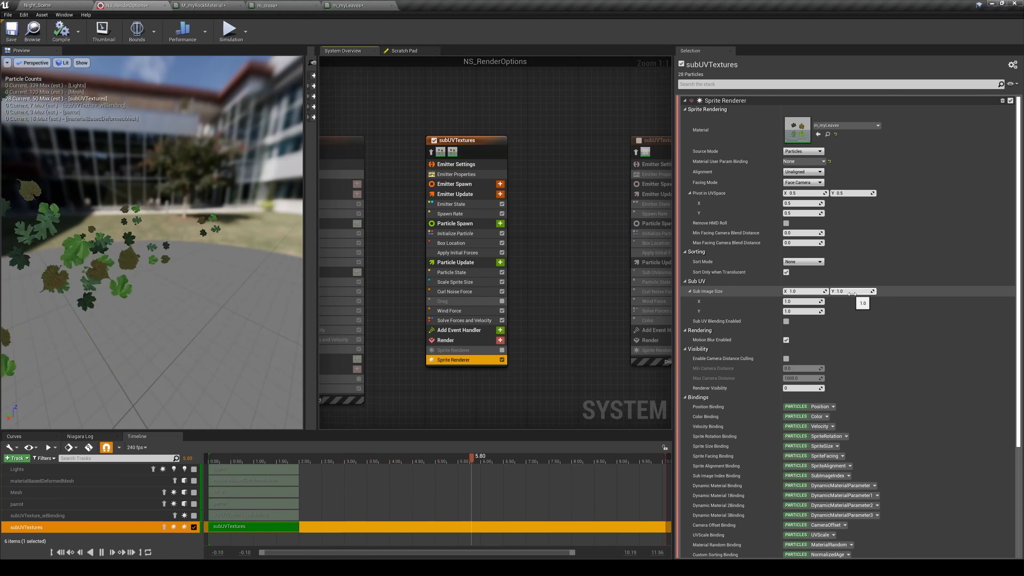
{"action": "left_click", "coordinate": [806, 292]}
{"action": "type", "text": "2"}
{"action": "key", "text": "Tab"}
{"action": "type", "text": "2"}
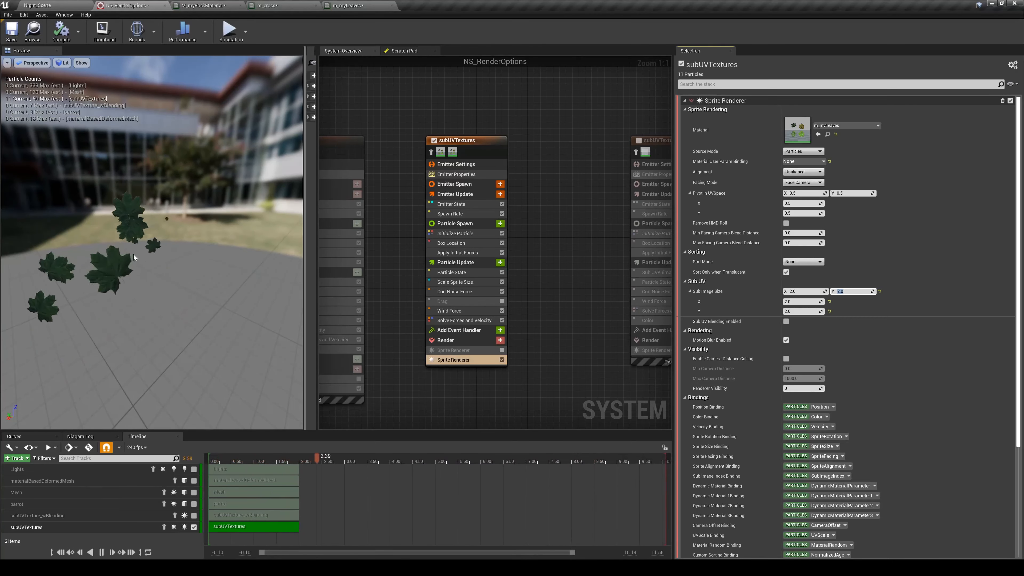
Add a Sub UVAnimation module to Particle Spawn of subUVTextures, with its animation mode set to Random, and open its End Frame for editing
{"action": "left_click", "coordinate": [466, 225]}
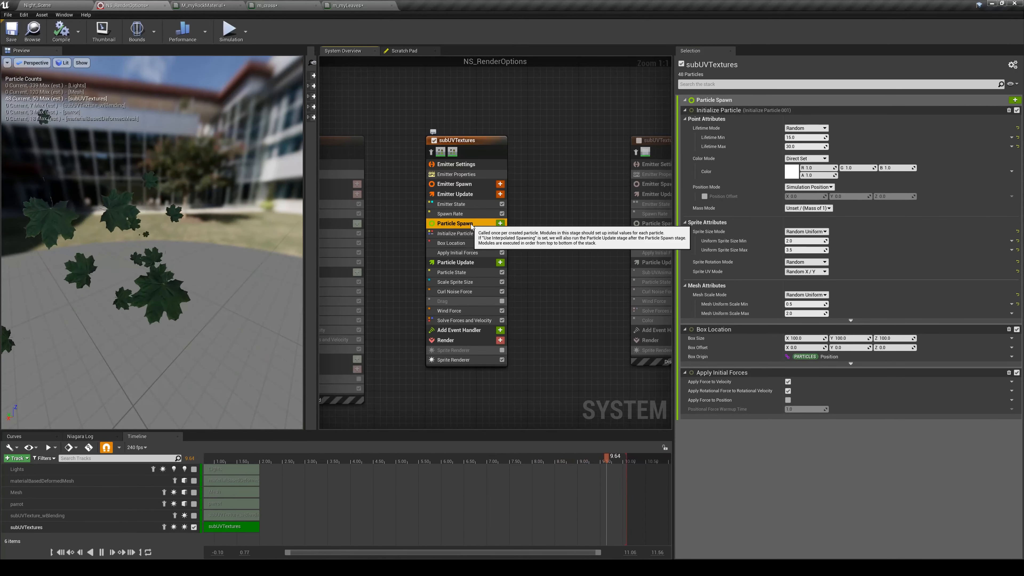
{"action": "left_click", "coordinate": [499, 225]}
{"action": "type", "text": "subuv"}
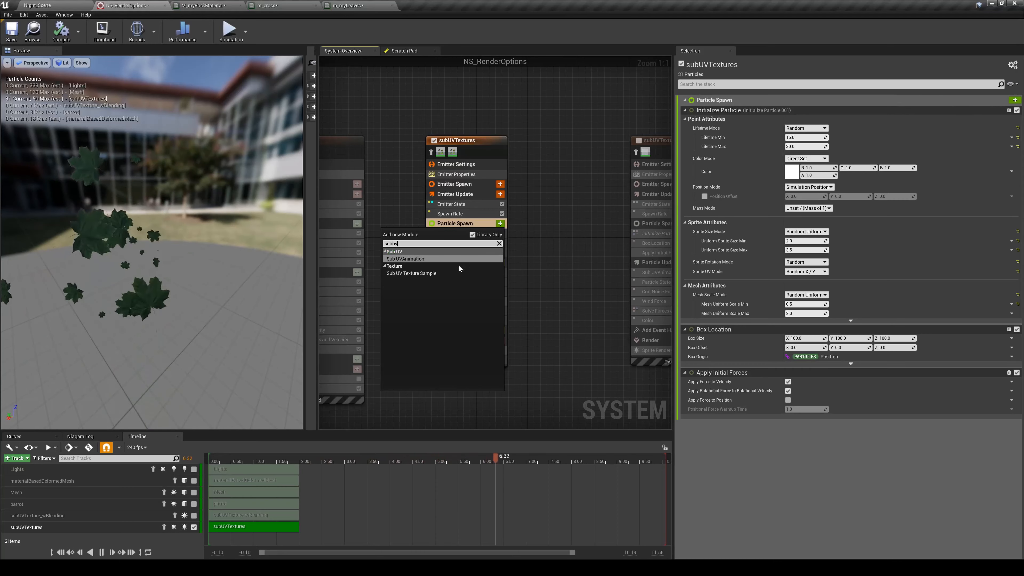
{"action": "left_click", "coordinate": [437, 259]}
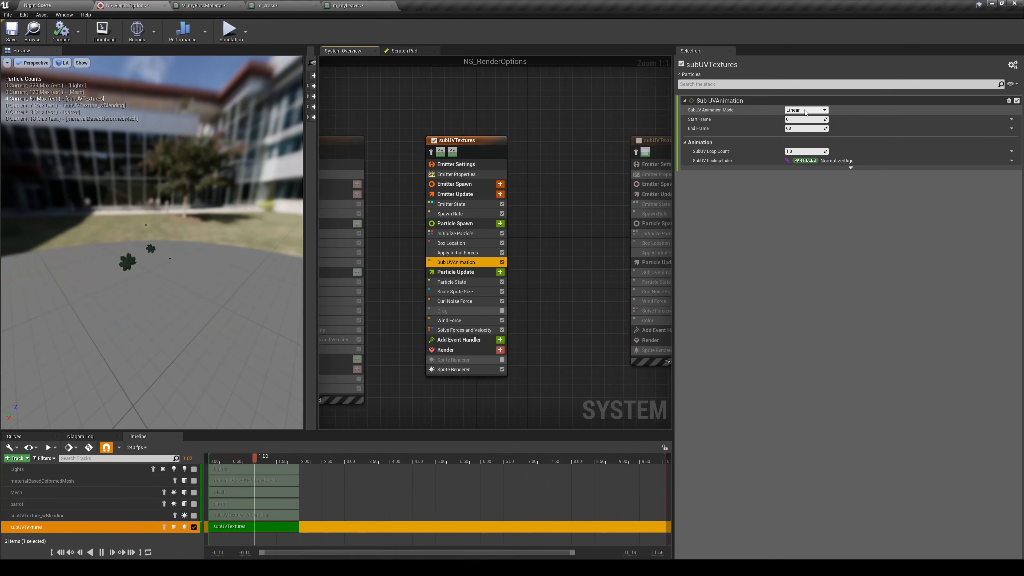
{"action": "left_click", "coordinate": [801, 126]}
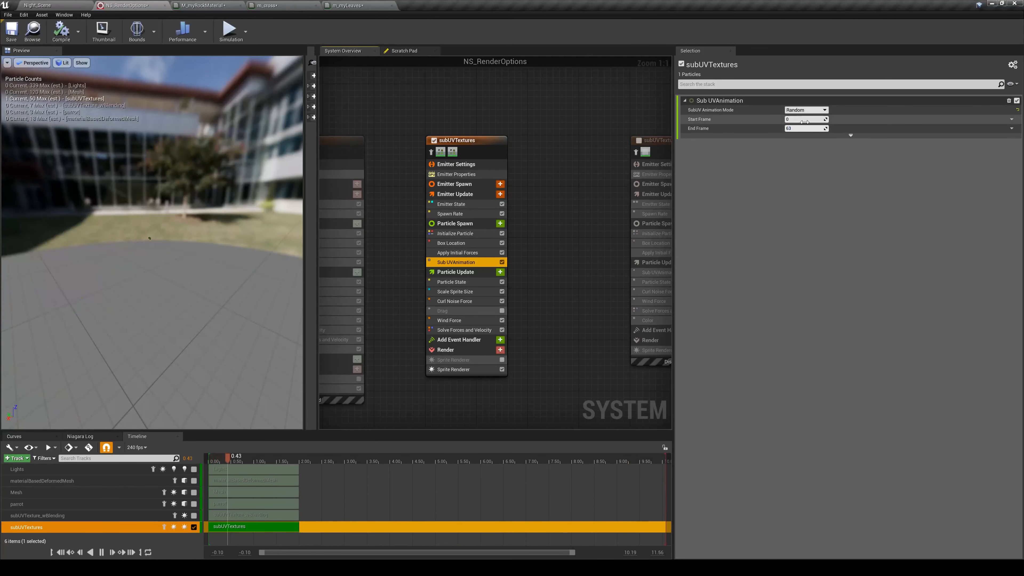
{"action": "left_click", "coordinate": [804, 128]}
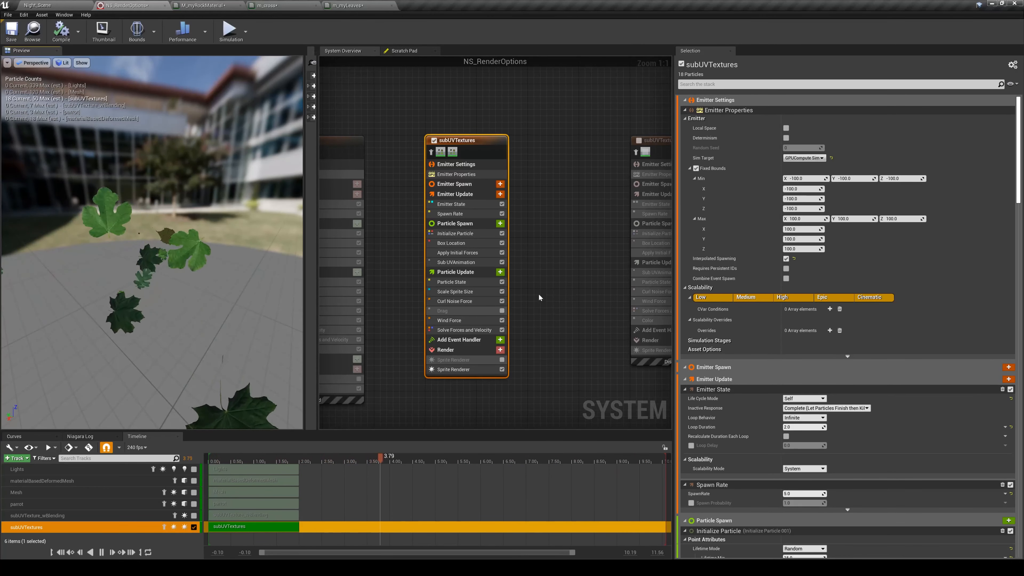
Enable the subUVTexture_wBlending emitter in place of subUVTextures and view its smoke in the Night_Scene level
{"action": "mouse_move", "coordinate": [538, 142]}
{"action": "right_mouse_down"}
{"action": "mouse_move", "coordinate": [510, 160]}
{"action": "mouse_move", "coordinate": [549, 153]}
{"action": "right_mouse_up"}
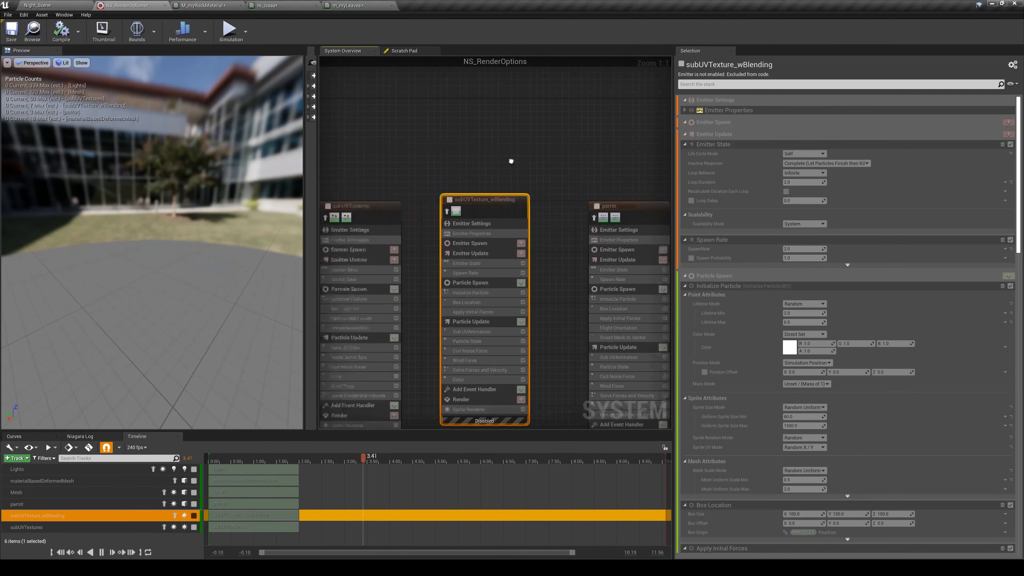
{"action": "left_click", "coordinate": [491, 193]}
{"action": "right_click", "coordinate": [579, 238]}
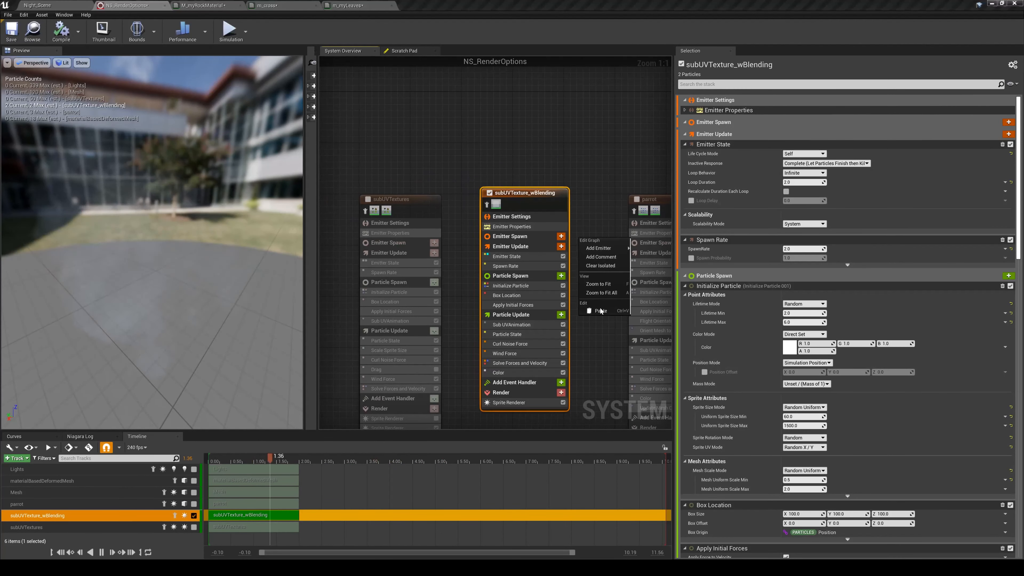
{"action": "left_click_drag", "start_coordinate": [99, 237], "coordinate": [129, 238]}
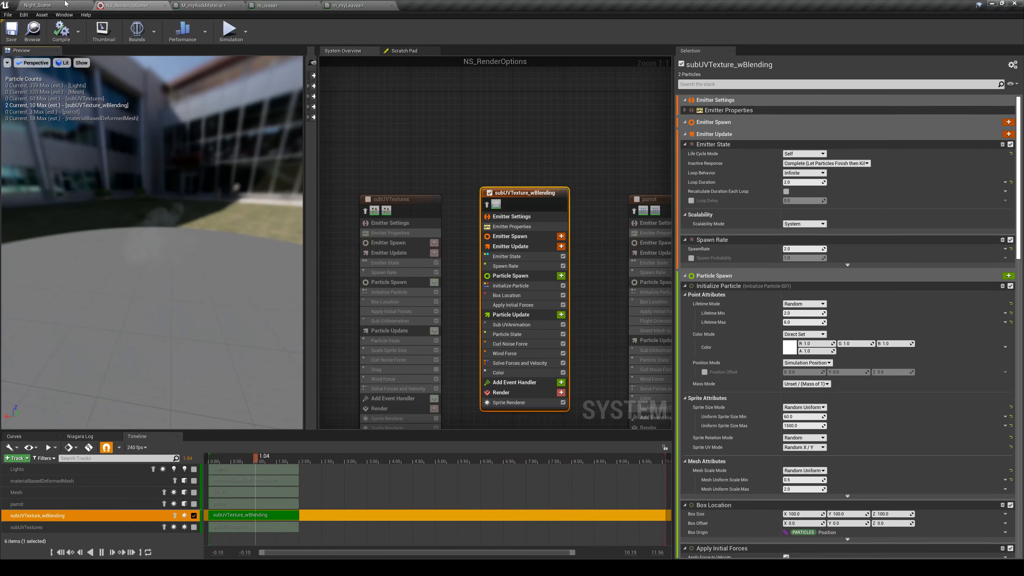
{"action": "left_click", "coordinate": [38, 5]}
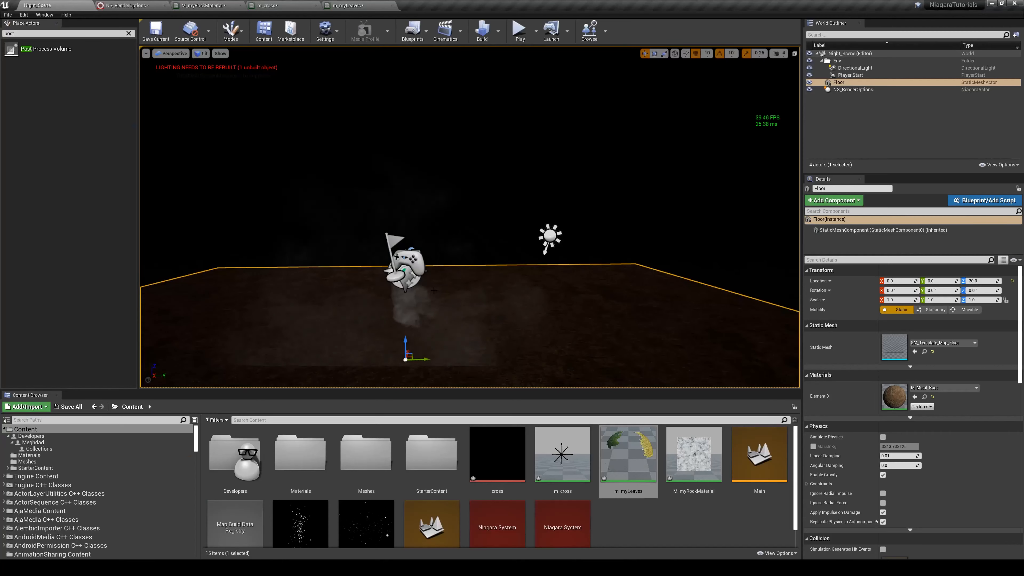
{"action": "right_click_drag", "start_coordinate": [464, 210], "coordinate": [476, 184]}
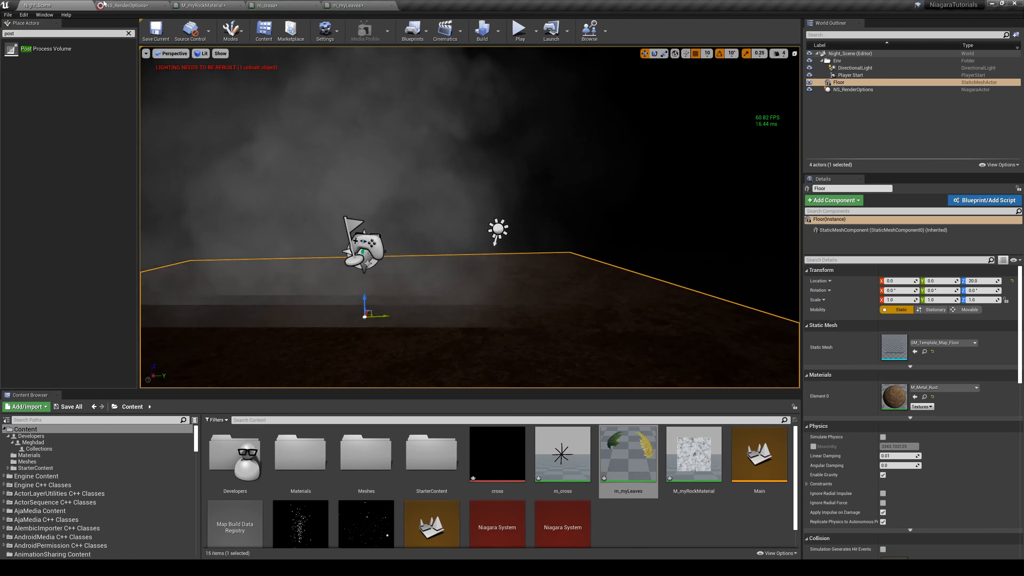
Set the Spawn Rate of subUVTexture_wBlending to 0.5 and check the smoke in the Night_Scene level
{"action": "left_click", "coordinate": [127, 5]}
{"action": "left_click", "coordinate": [507, 265]}
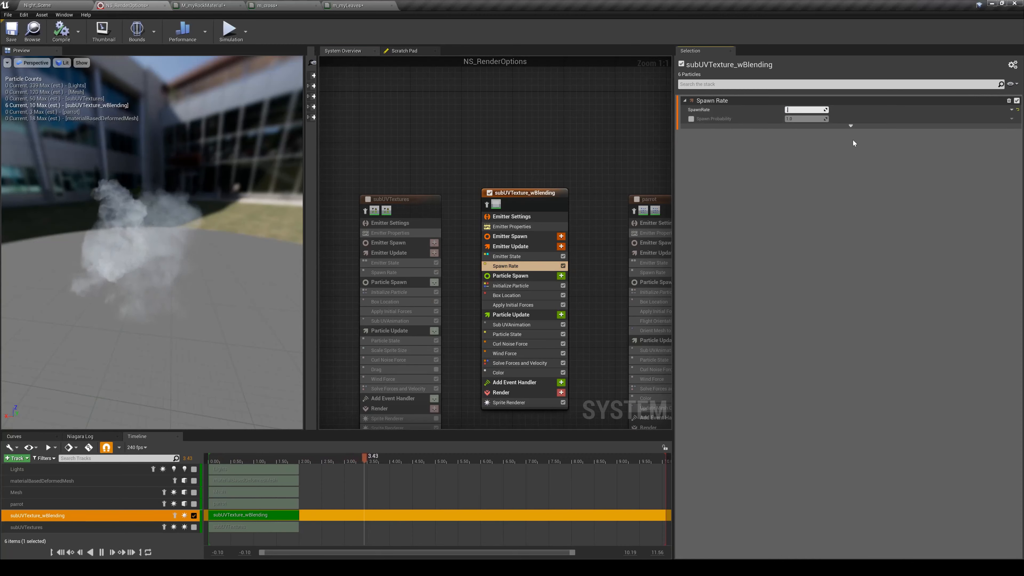
{"action": "type", "text": "0.5"}
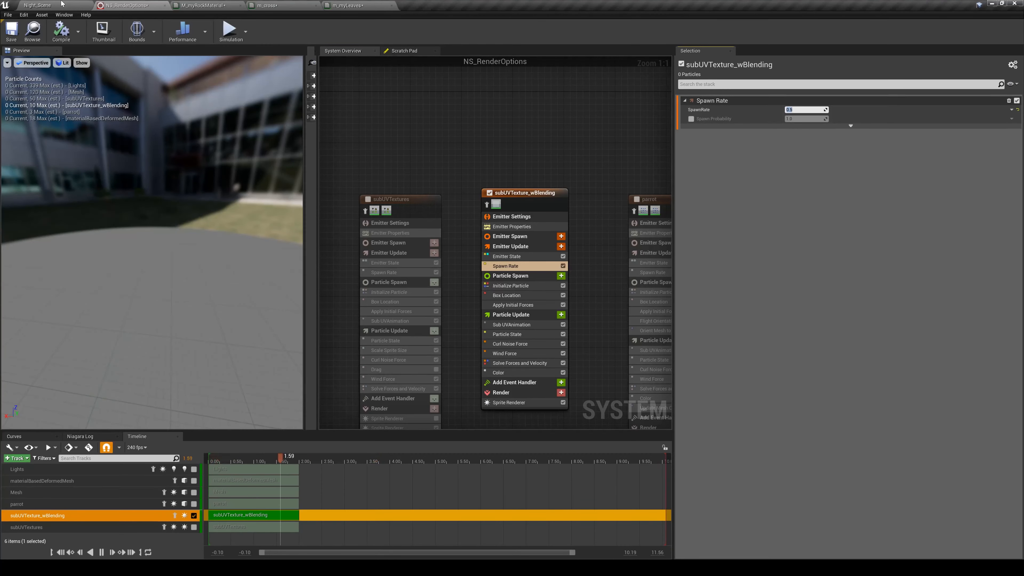
{"action": "left_click", "coordinate": [61, 4]}
{"action": "right_click_drag", "start_coordinate": [470, 217], "coordinate": [494, 137]}
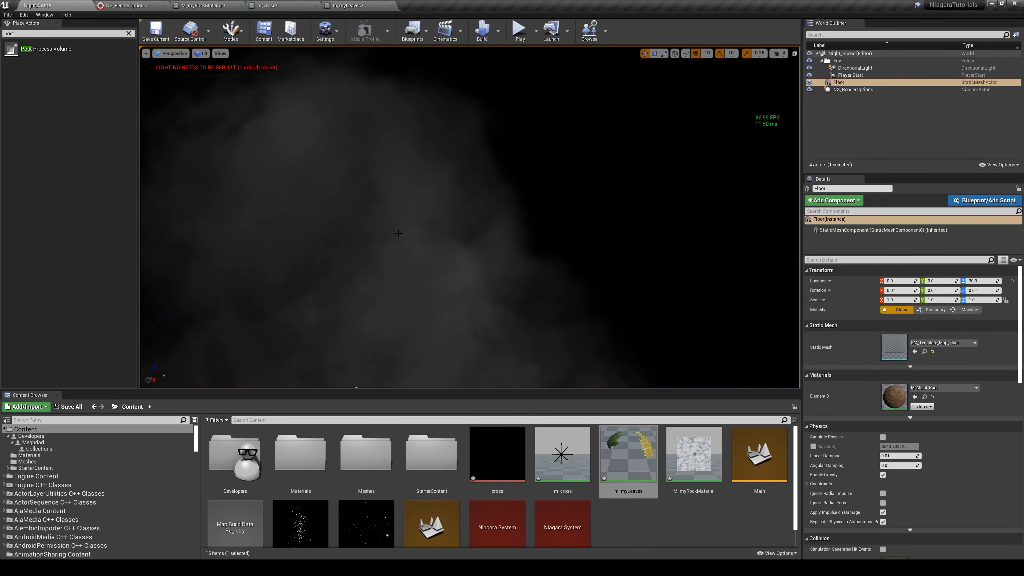
{"action": "right_click_drag", "start_coordinate": [499, 232], "coordinate": [480, 233]}
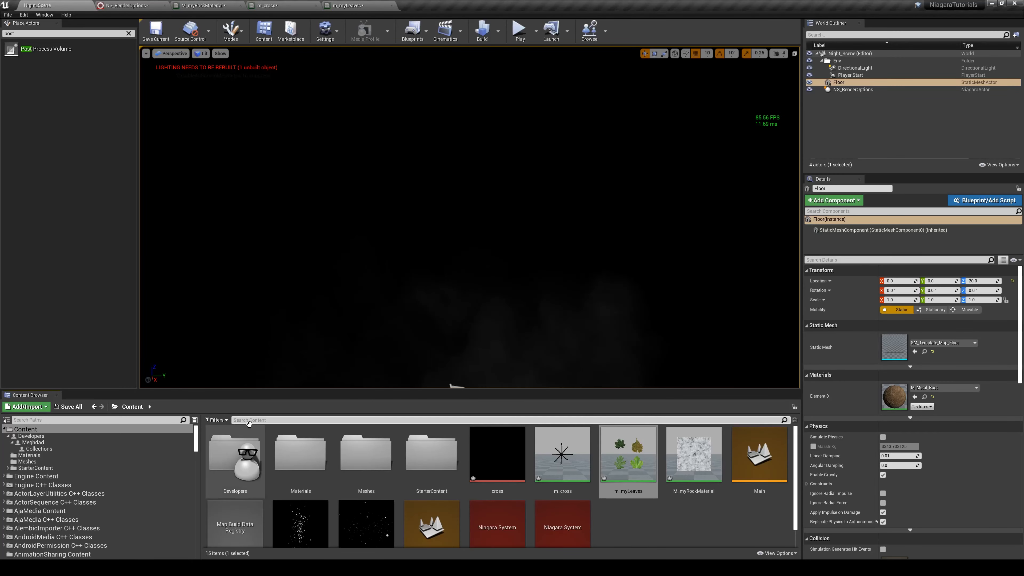
Search the project content for smoke and open the T_Smoke_SubUV texture to examine its frame grid
{"action": "type", "text": "moke"}
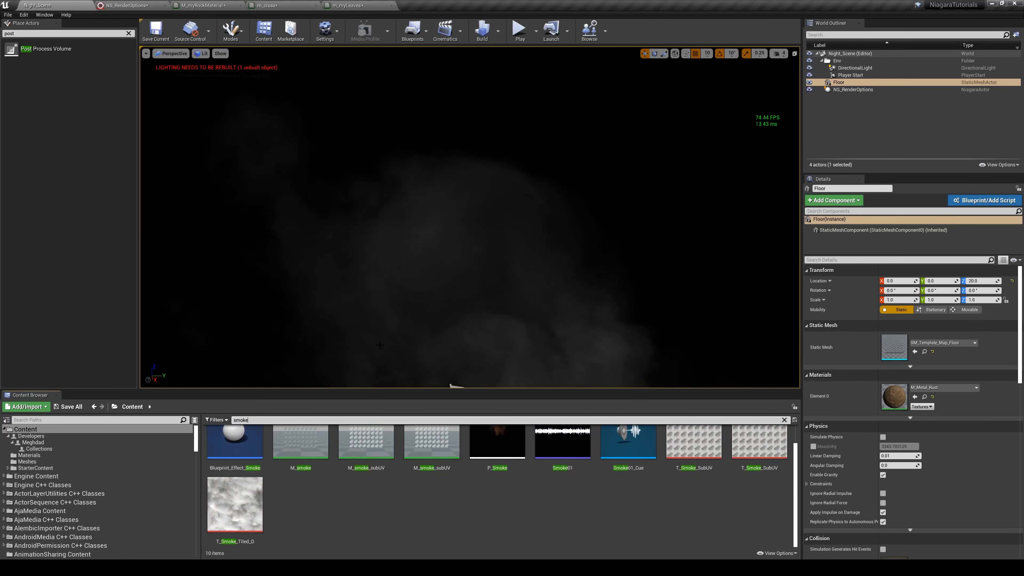
{"action": "scroll", "coordinate": [657, 506], "scroll_direction": "up", "scroll_amount": 1}
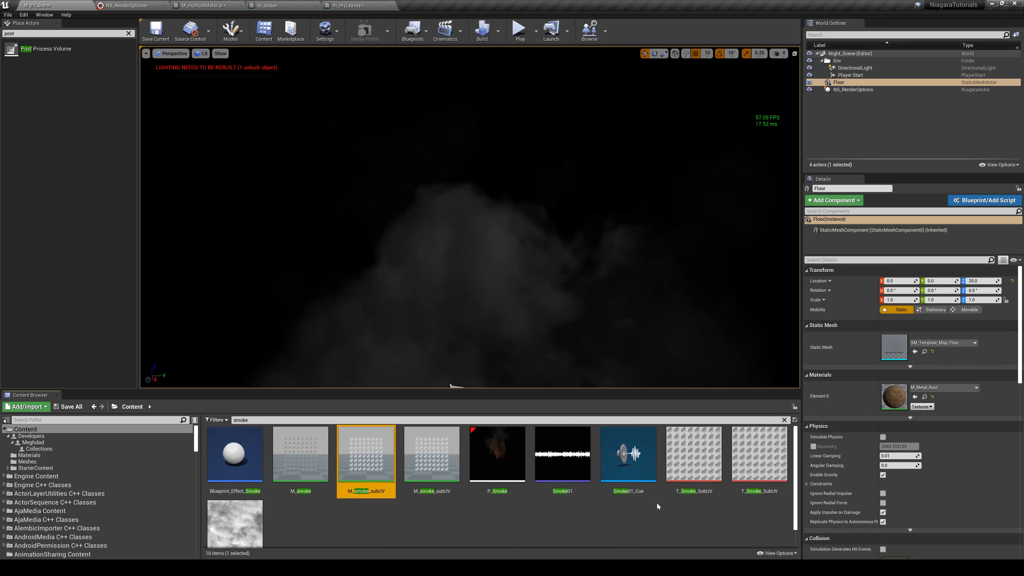
{"action": "double_click", "coordinate": [693, 454]}
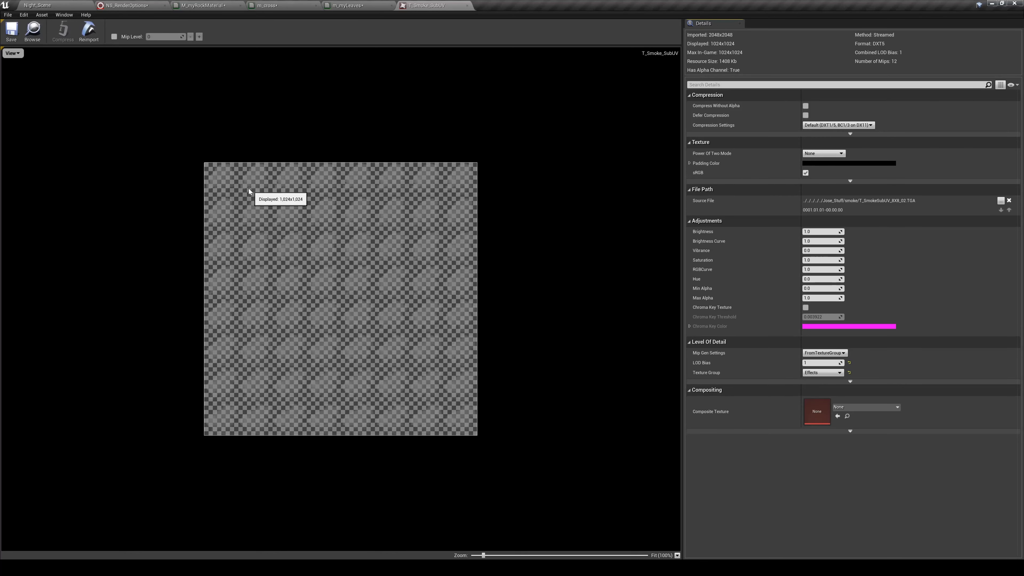
Examine the material and Sub UV settings of the subUVTexture_wBlending Sprite Renderer in NS_RenderOptions
{"action": "left_click", "coordinate": [127, 5]}
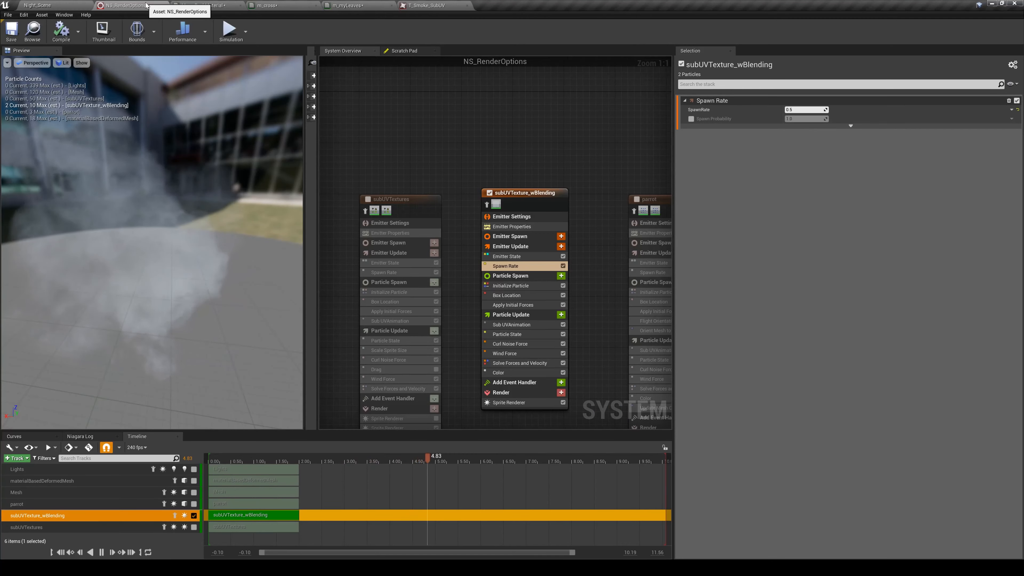
{"action": "left_click", "coordinate": [47, 4]}
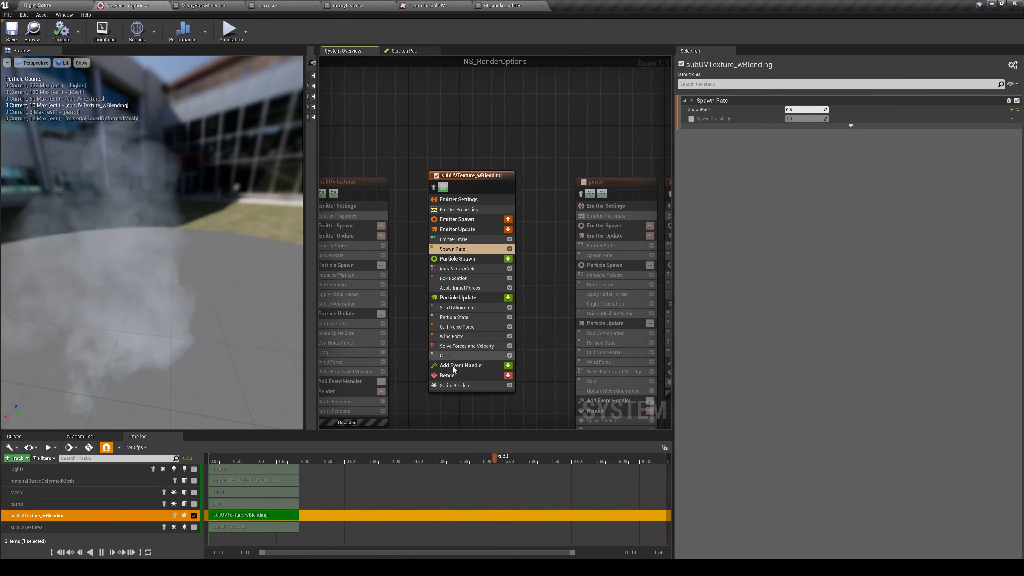
{"action": "left_click", "coordinate": [455, 386]}
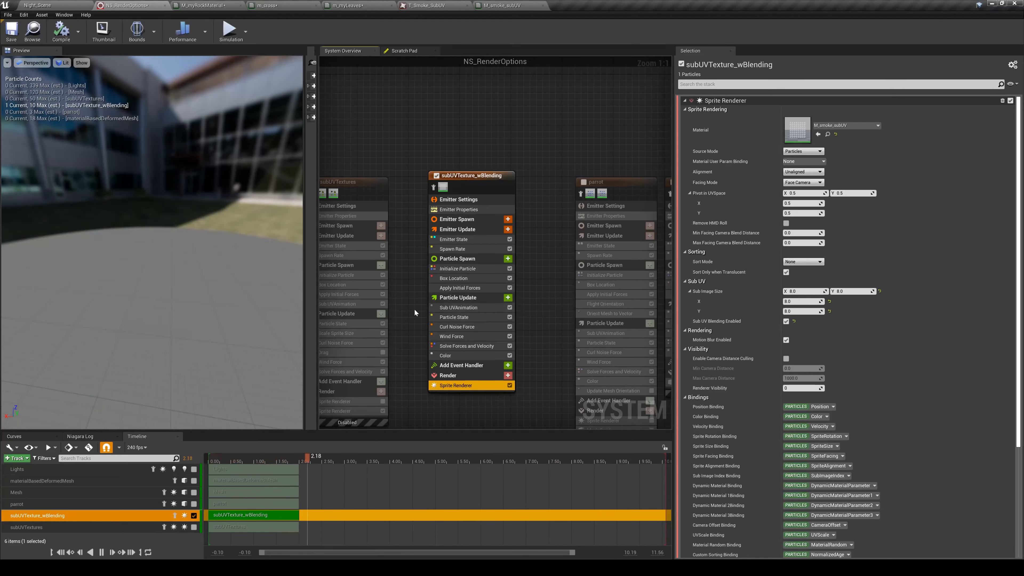
{"action": "right_click_drag", "start_coordinate": [414, 309], "coordinate": [423, 311]}
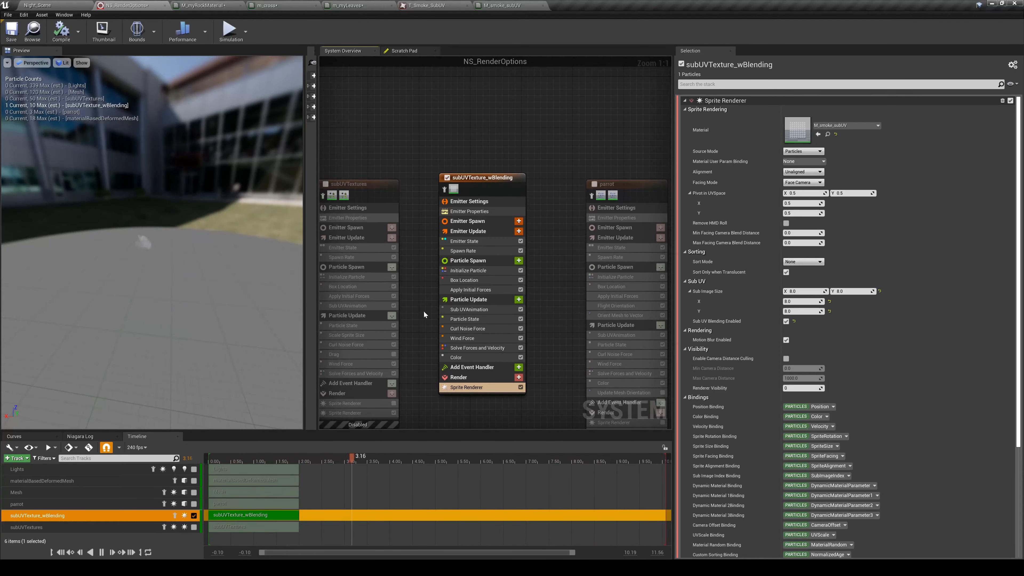
Compare the Sub UVAnimation settings of the subUVTexture_wBlending emitter with those of the subUVTextures emitter
{"action": "left_click", "coordinate": [472, 309]}
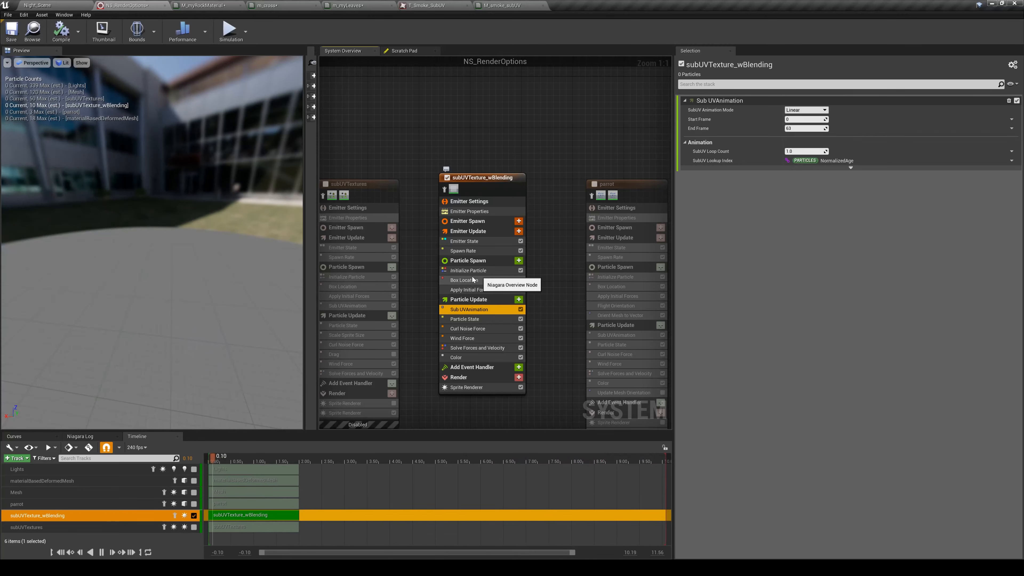
{"action": "right_click_drag", "start_coordinate": [346, 316], "coordinate": [397, 318]}
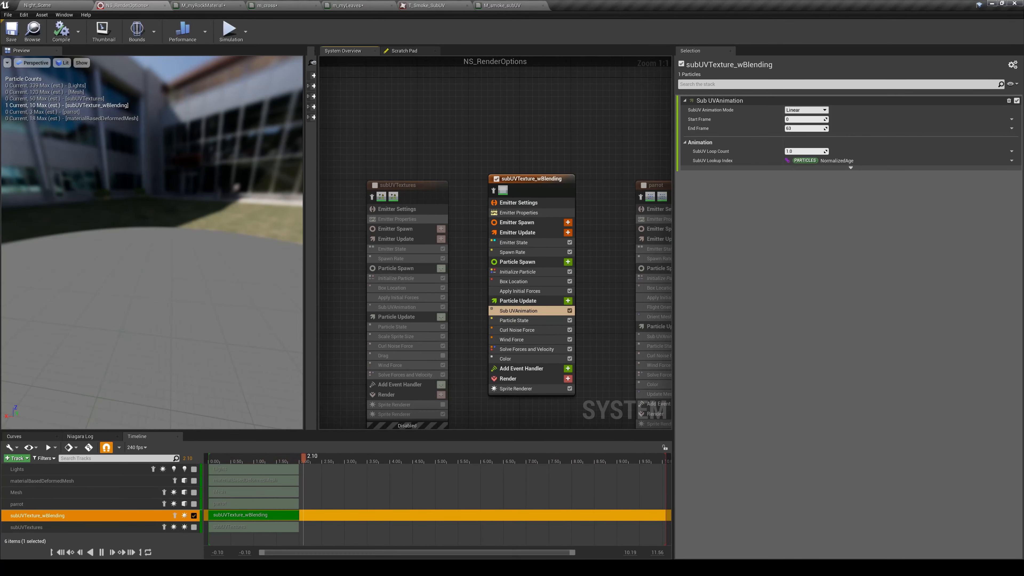
{"action": "right_click_drag", "start_coordinate": [374, 187], "coordinate": [384, 118]}
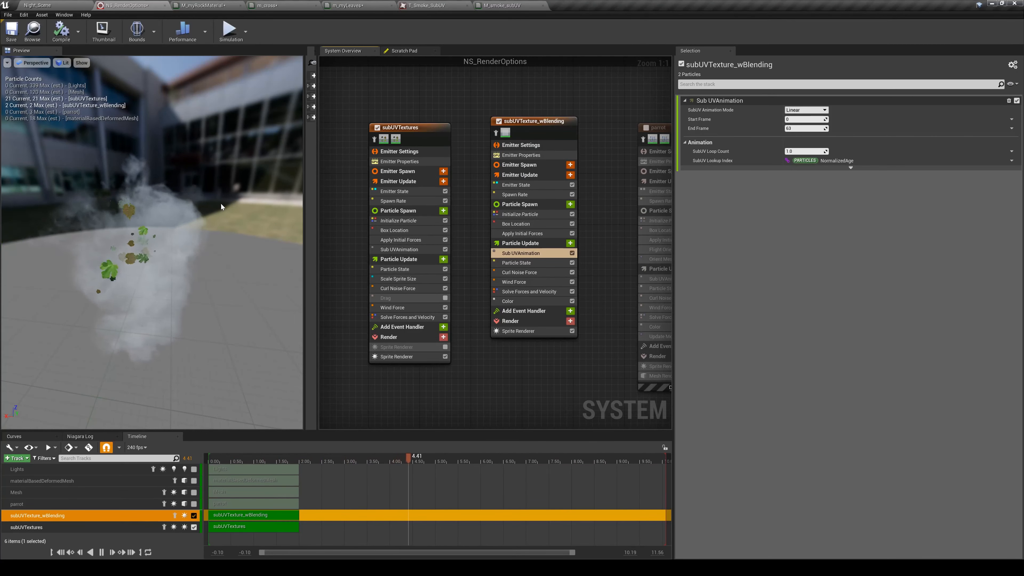
{"action": "left_click", "coordinate": [419, 250]}
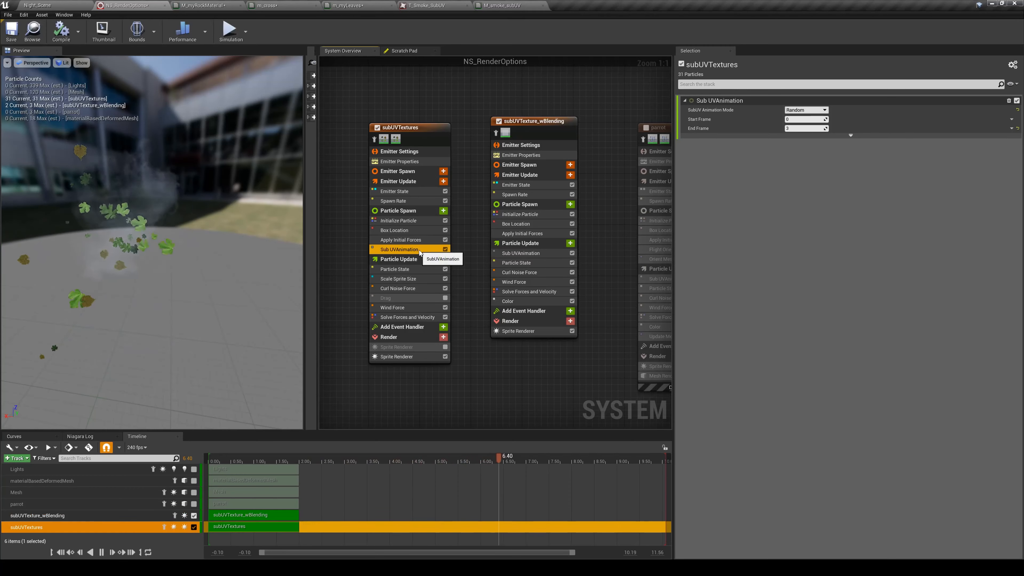
{"action": "right_click_drag", "start_coordinate": [466, 228], "coordinate": [433, 231]}
Reposition the subUVTexture_wBlending node slightly lower and check the start and end frames of its Sub UVAnimation module
{"action": "left_click", "coordinate": [498, 126]}
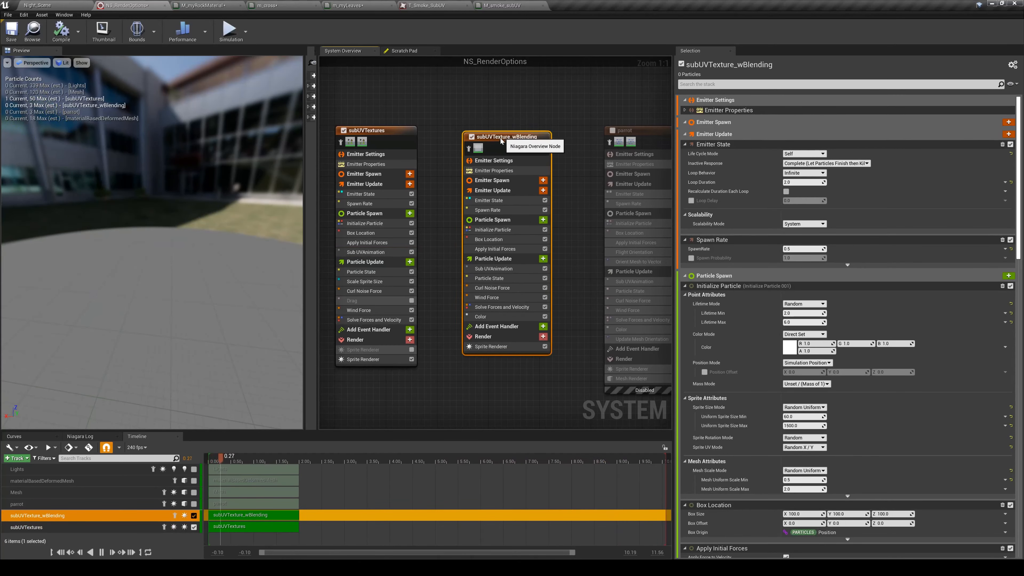
{"action": "left_click_drag", "start_coordinate": [499, 126], "coordinate": [501, 146]}
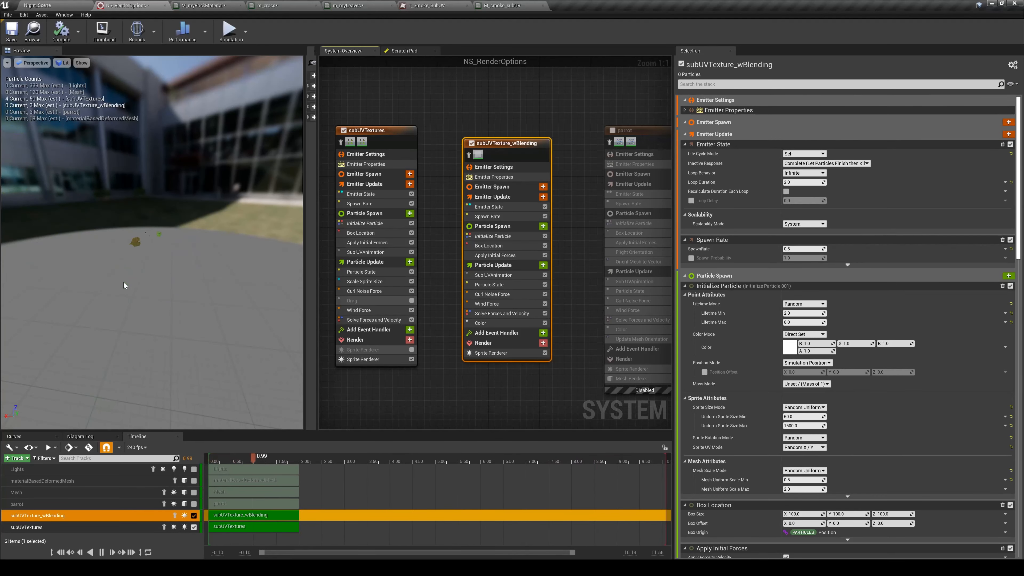
{"action": "left_click", "coordinate": [494, 275]}
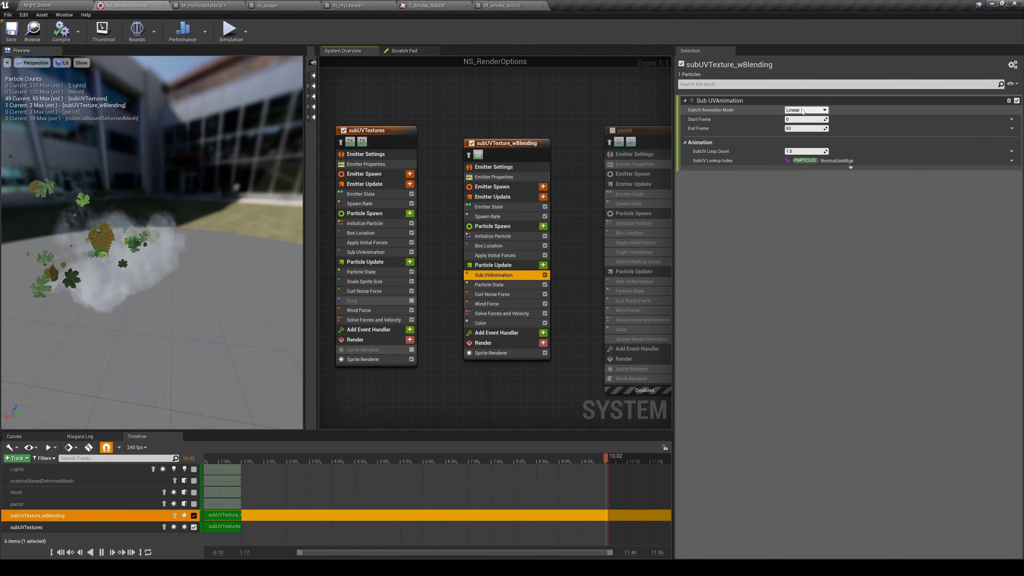
{"action": "left_click", "coordinate": [801, 121]}
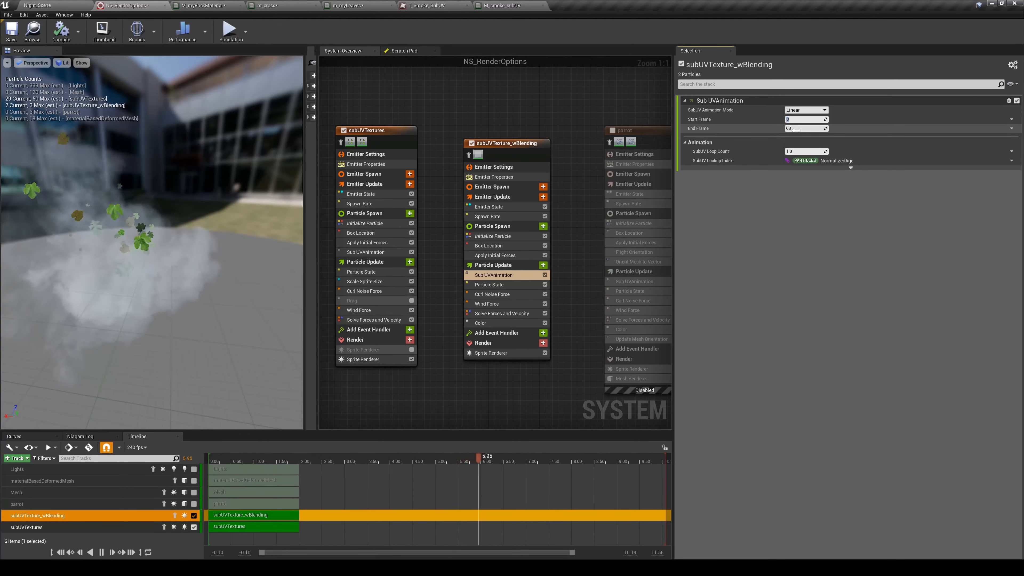
{"action": "key", "text": "Return"}
Disable the subUVTextures emitter and try toggling Sub UV Blending Enabled on the Sprite Renderer of subUVTexture_wBlending
{"action": "left_click", "coordinate": [343, 130]}
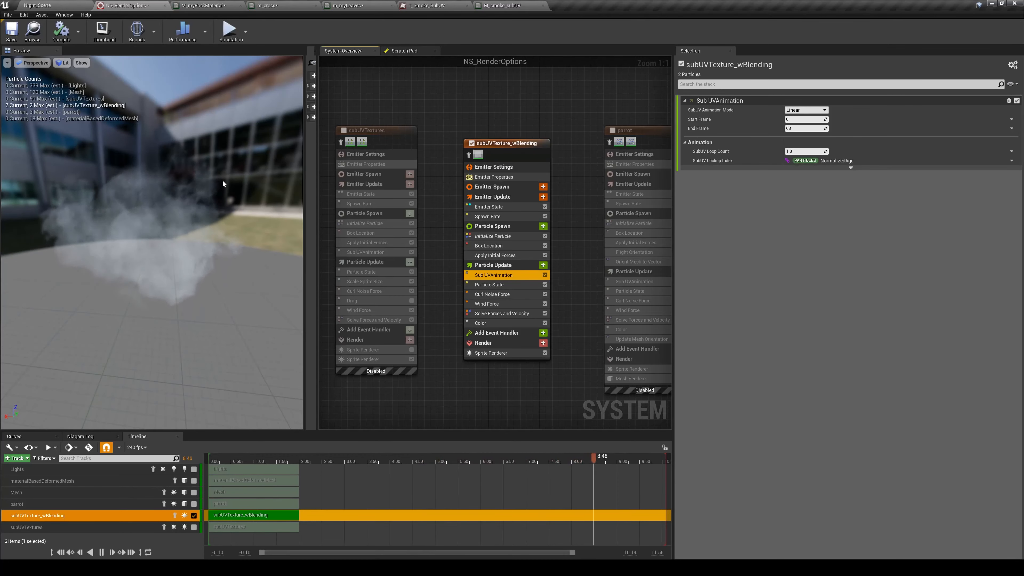
{"action": "left_click", "coordinate": [488, 354]}
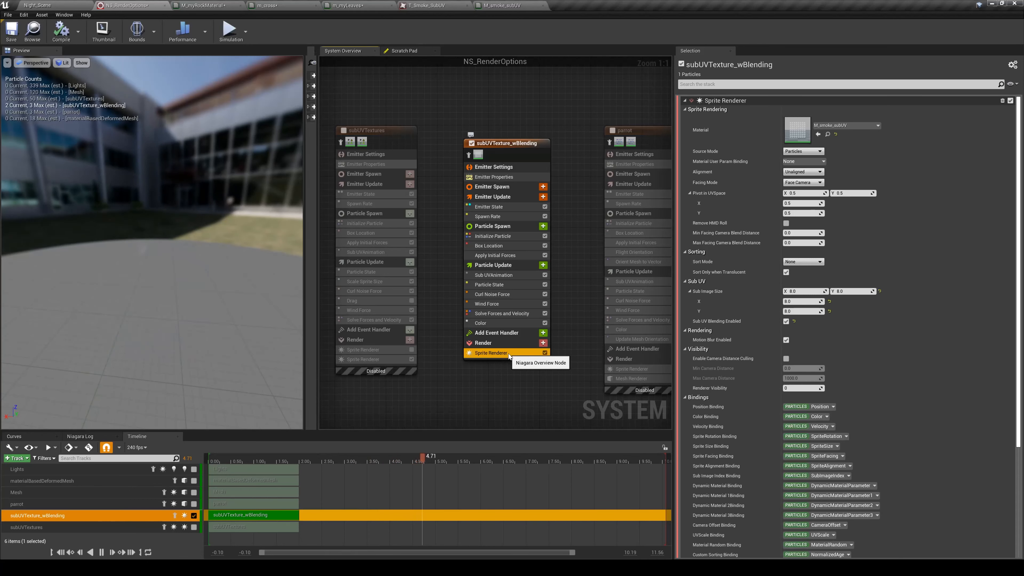
{"action": "left_click", "coordinate": [787, 320]}
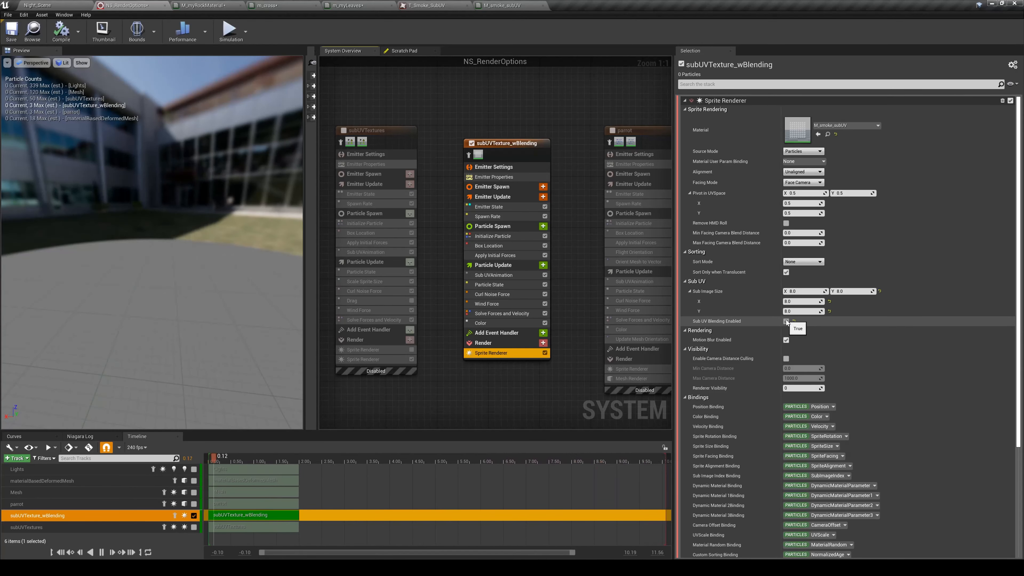
{"action": "left_click", "coordinate": [786, 321]}
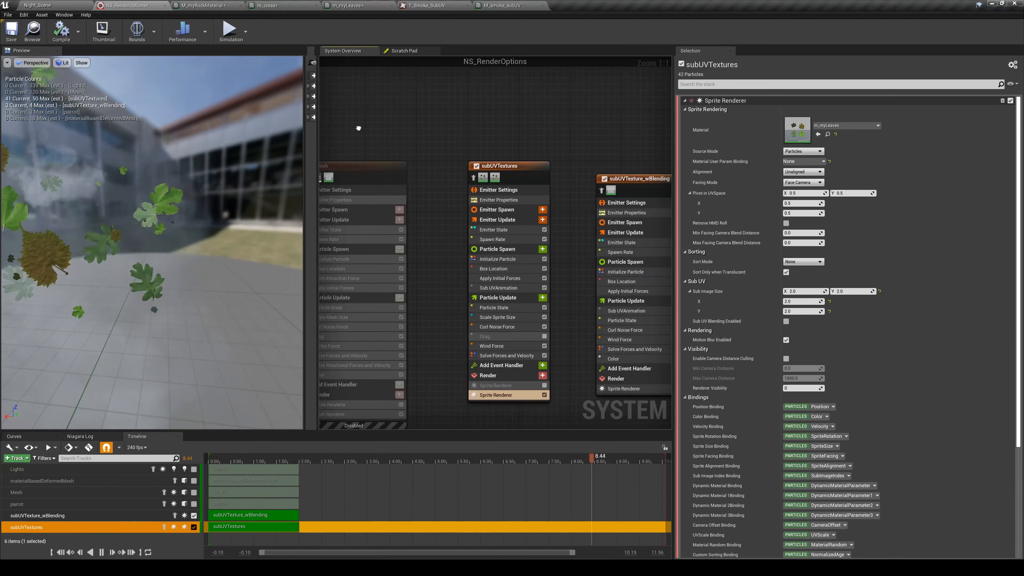
Enable the Lights emitter in place of subUVTextures and subUVTexture_wBlending and view its particles in the Night_Scene level
{"action": "left_click", "coordinate": [358, 127]}
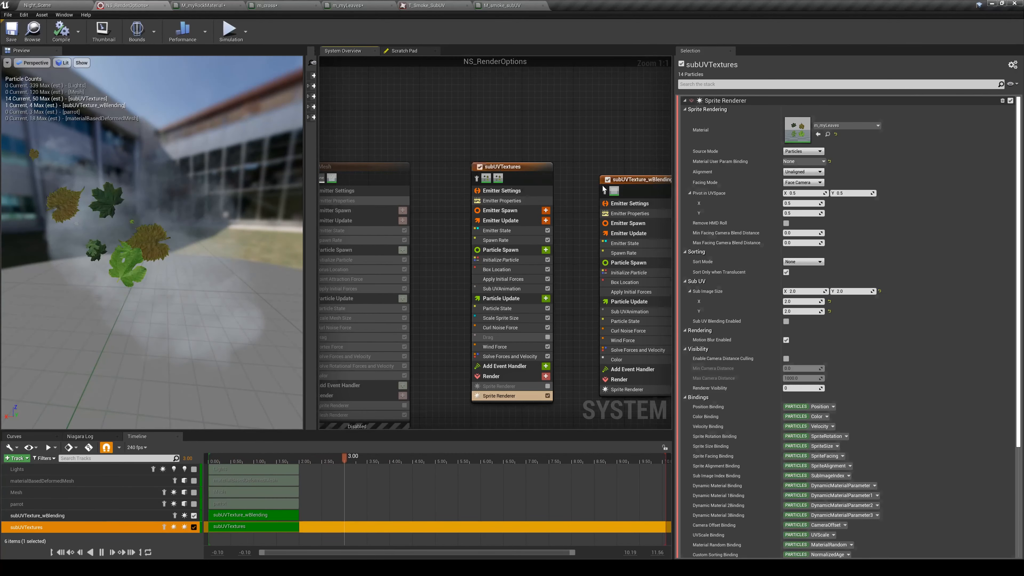
{"action": "left_click", "coordinate": [607, 180]}
{"action": "left_click", "coordinate": [608, 180]}
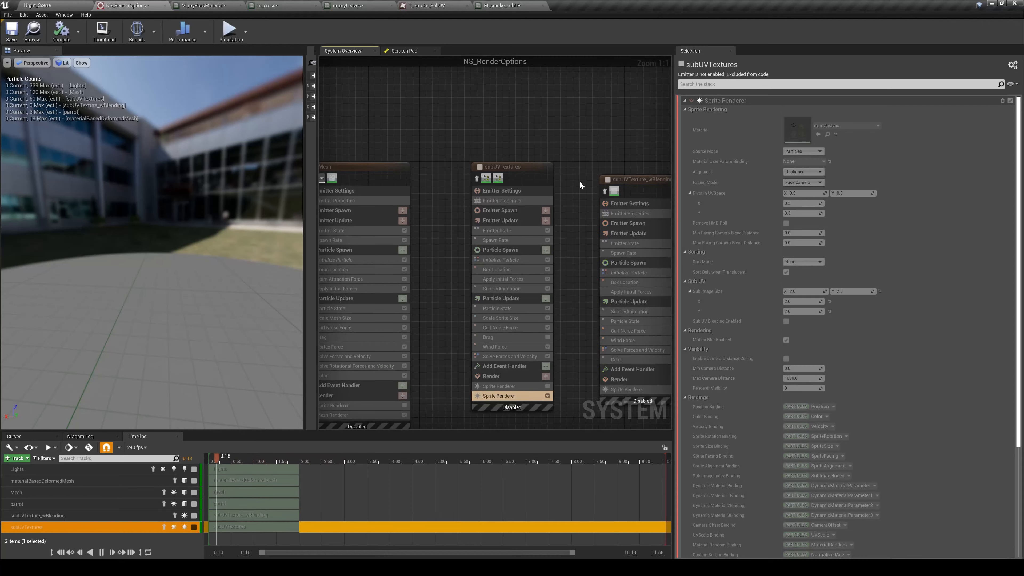
{"action": "right_click_drag", "start_coordinate": [410, 127], "coordinate": [646, 142]}
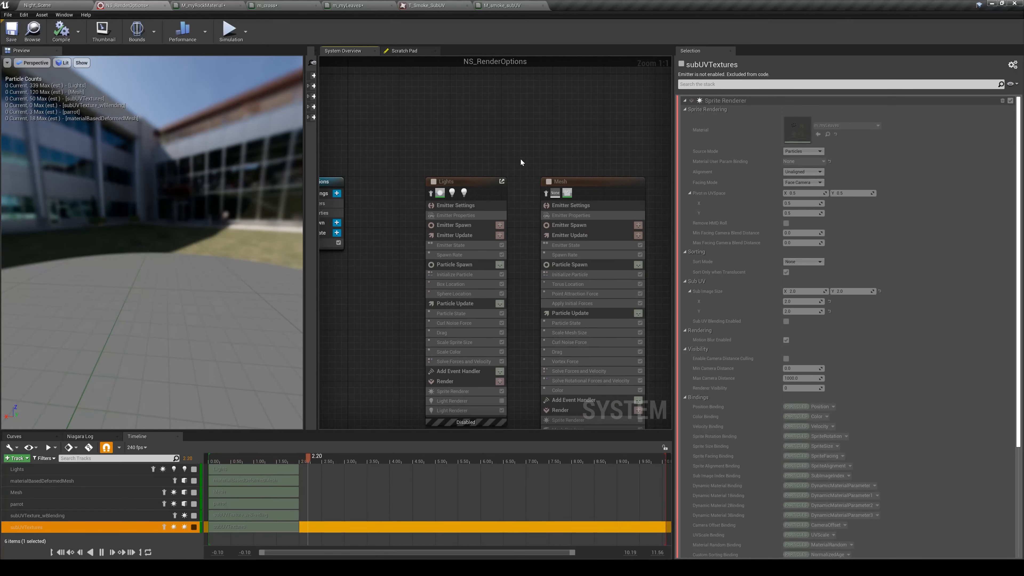
{"action": "right_click_drag", "start_coordinate": [458, 133], "coordinate": [457, 107]}
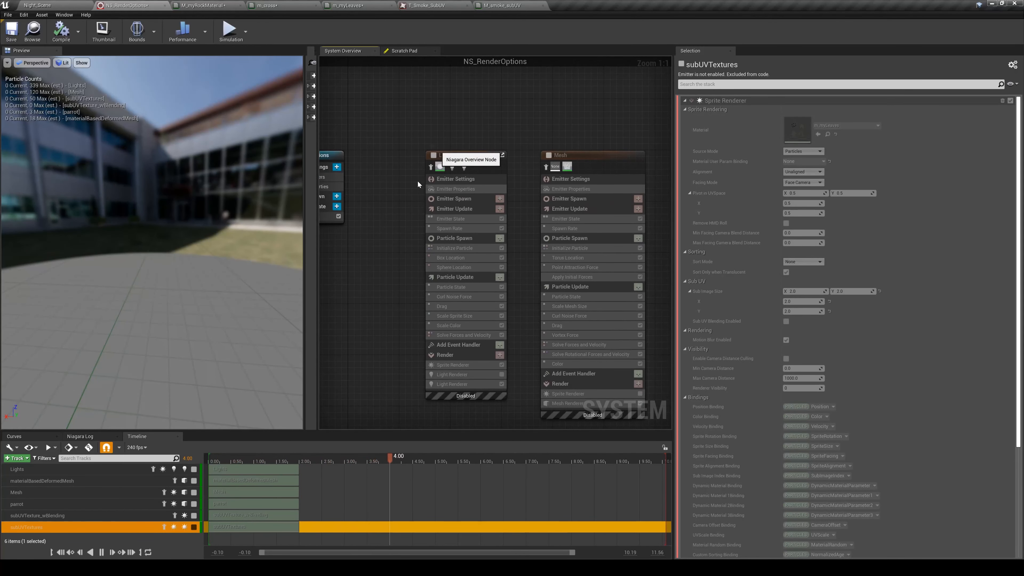
{"action": "left_click", "coordinate": [434, 155]}
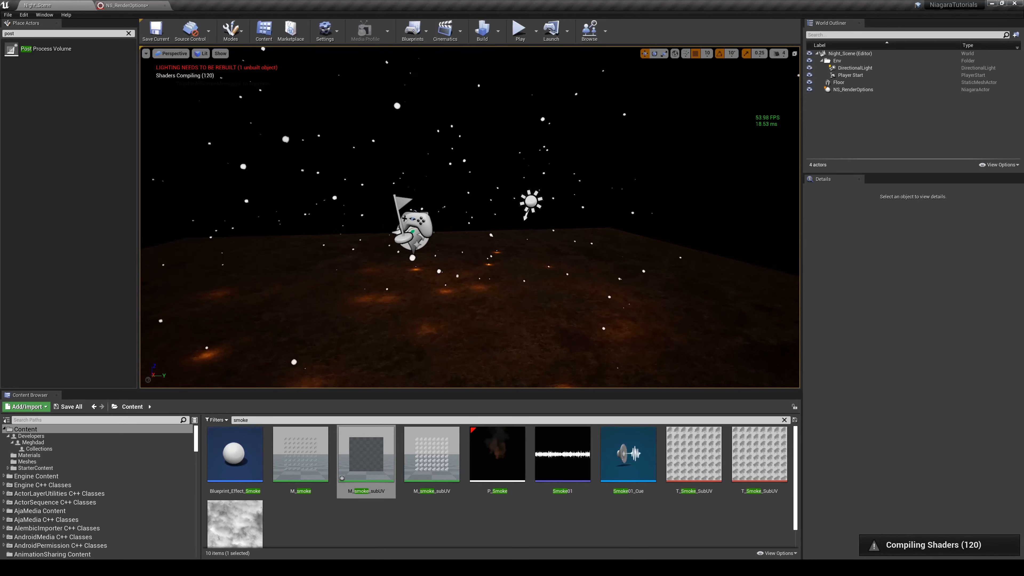
{"action": "middle_click_drag", "start_coordinate": [469, 218], "coordinate": [451, 260]}
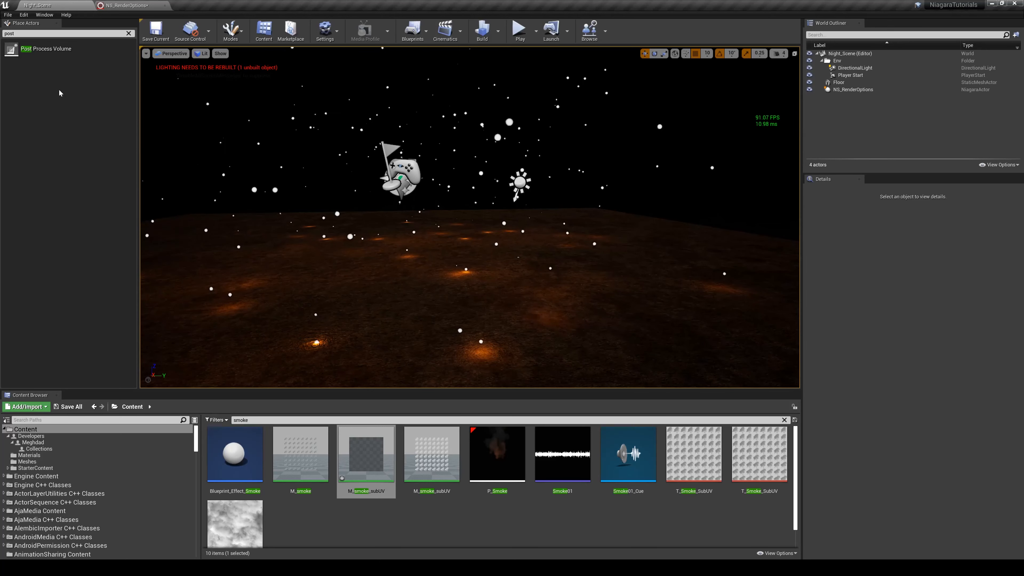
Find the Post Process Volume actor, place it in the Night_Scene level and try scaling it
{"action": "left_click", "coordinate": [128, 33]}
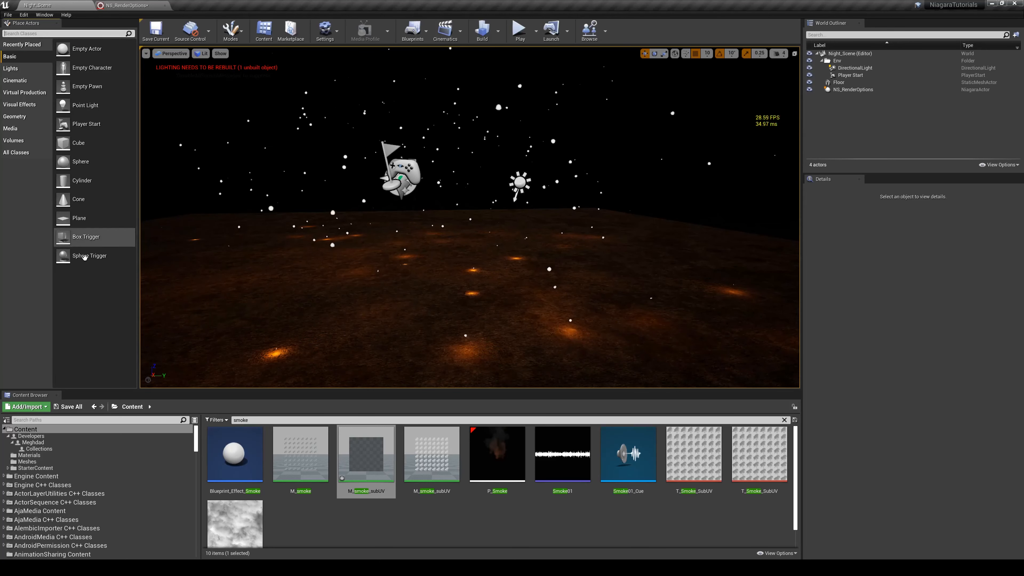
{"action": "left_click", "coordinate": [25, 106]}
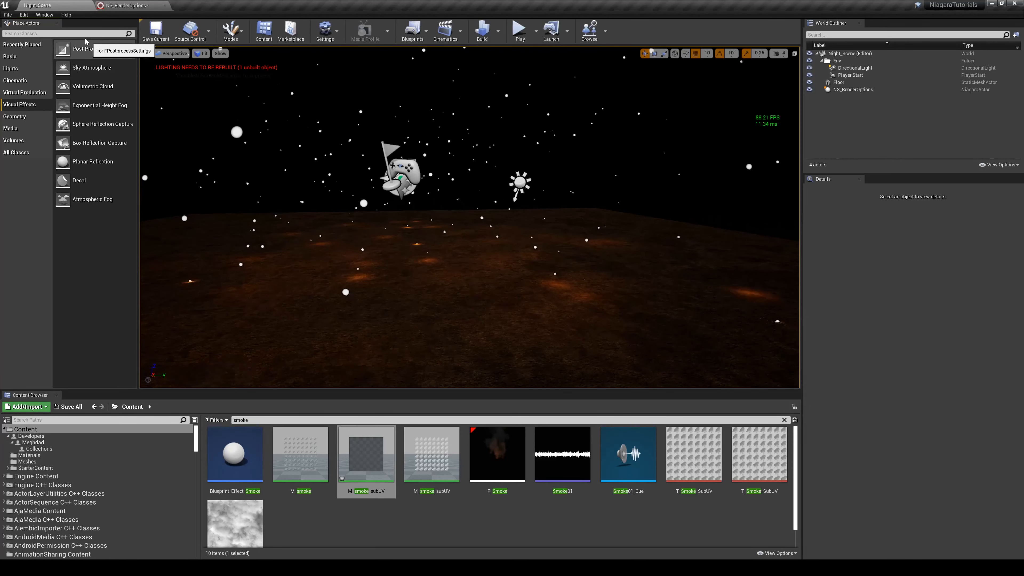
{"action": "type", "text": "post"}
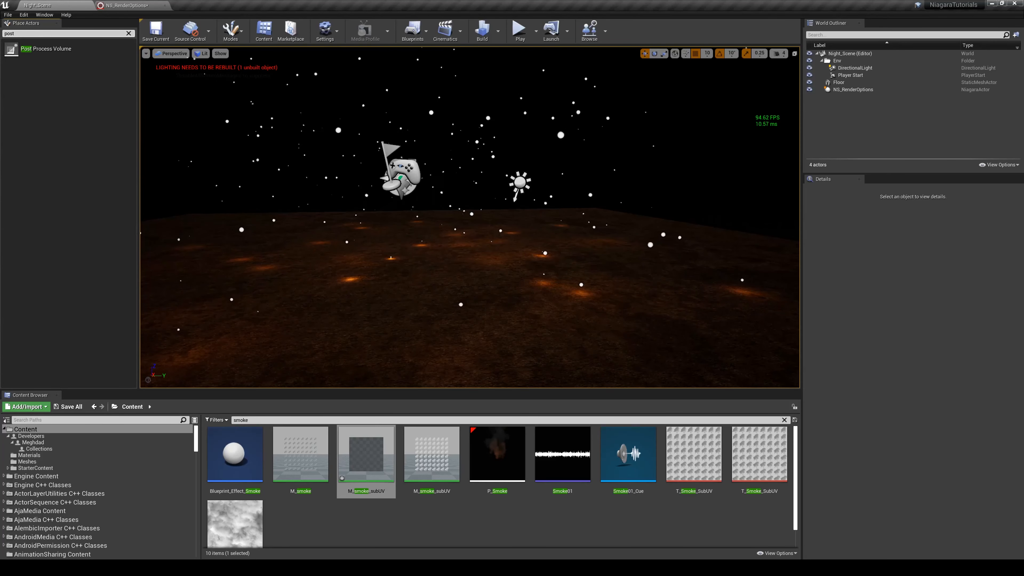
{"action": "left_click_drag", "start_coordinate": [46, 49], "coordinate": [459, 276]}
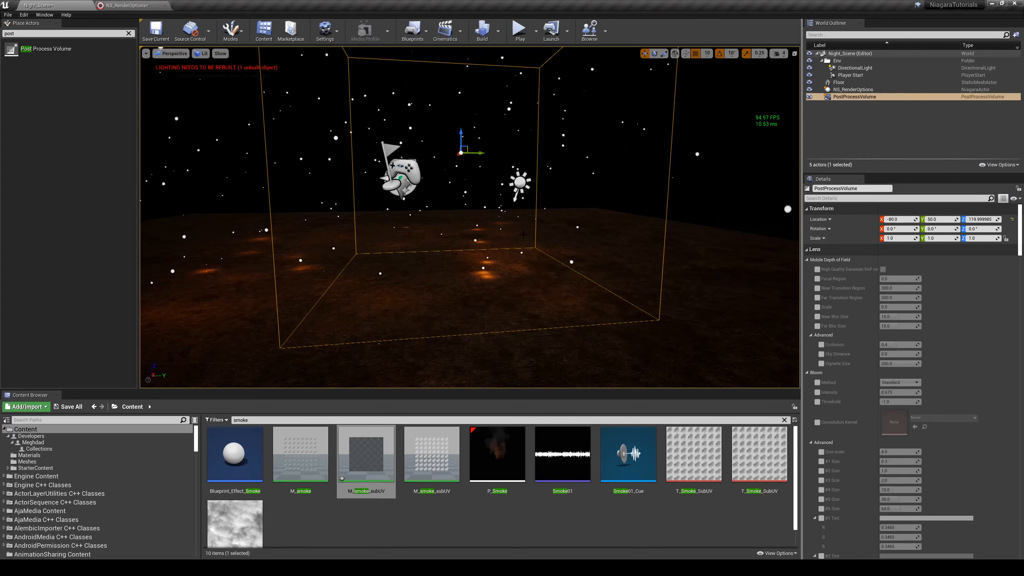
{"action": "scroll", "coordinate": [889, 462], "scroll_direction": "down", "scroll_amount": 5}
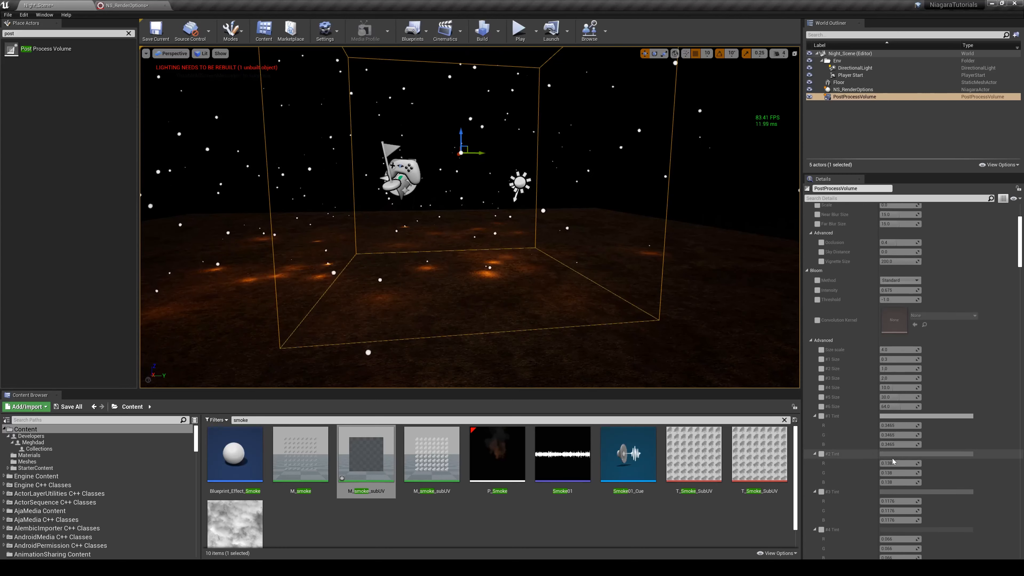
{"action": "scroll", "coordinate": [889, 461], "scroll_direction": "up", "scroll_amount": 4}
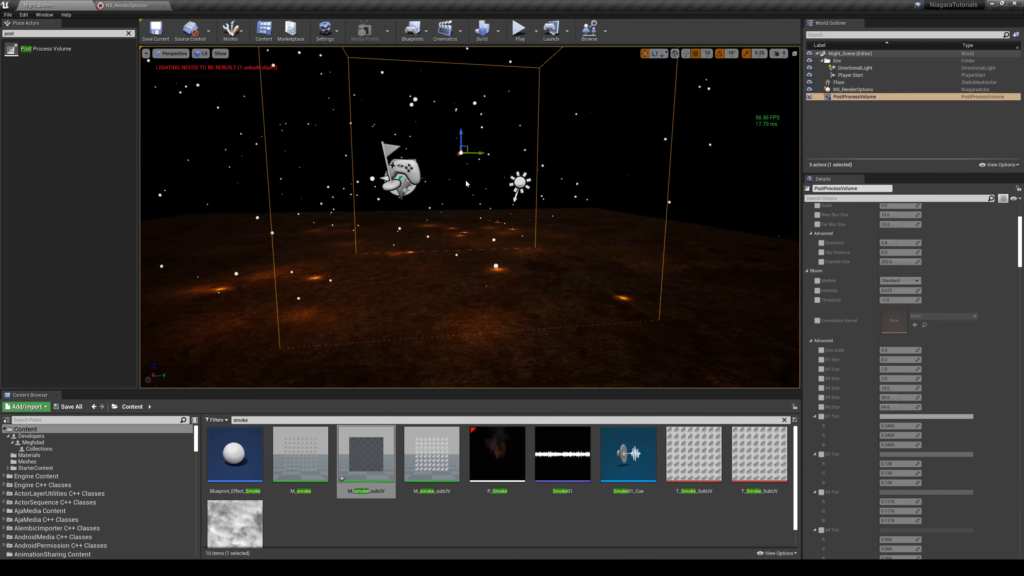
{"action": "key", "text": "r"}
{"action": "mouse_move", "coordinate": [478, 153]}
{"action": "left_mouse_down"}
{"action": "mouse_move", "coordinate": [521, 154]}
{"action": "mouse_move", "coordinate": [480, 154]}
{"action": "left_mouse_up"}
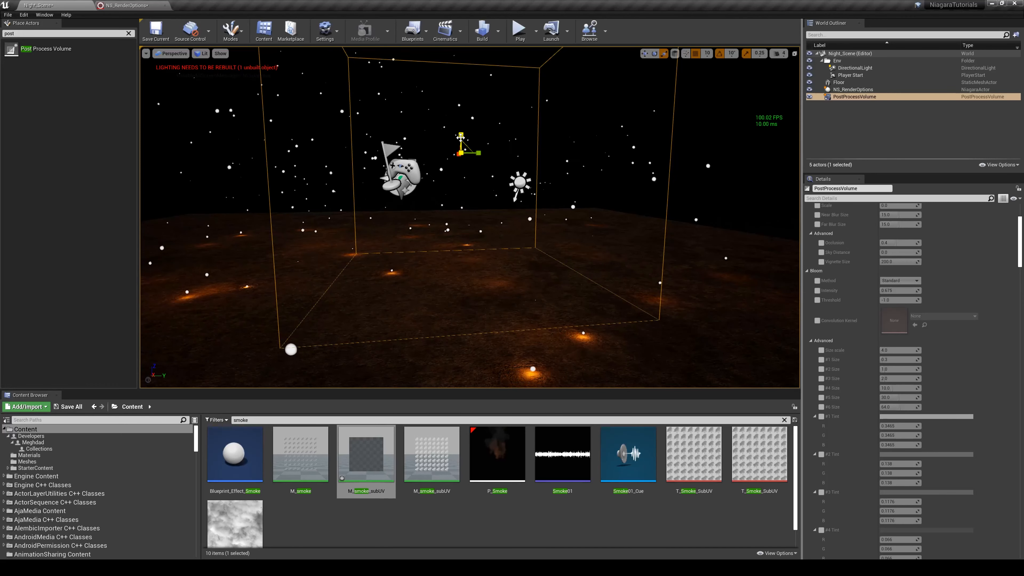
Find the extent setting of the PostProcessVolume and enable Infinite Extent (Unbound)
{"action": "left_click", "coordinate": [887, 198]}
{"action": "type", "text": "ext"}
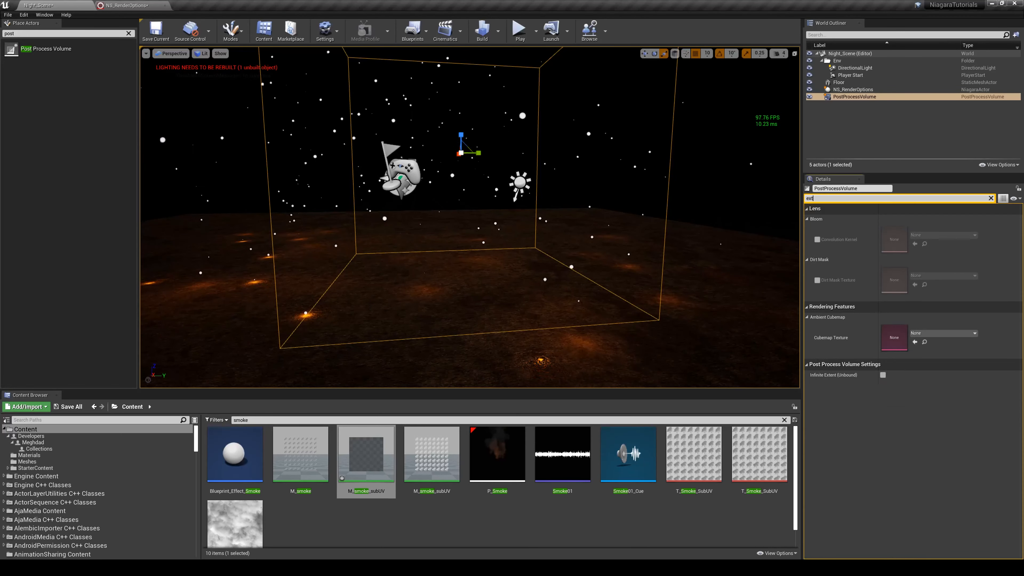
{"action": "type", "text": "ne"}
{"action": "key", "text": "BackSpace"}
{"action": "key", "text": "BackSpace"}
{"action": "type", "text": "en"}
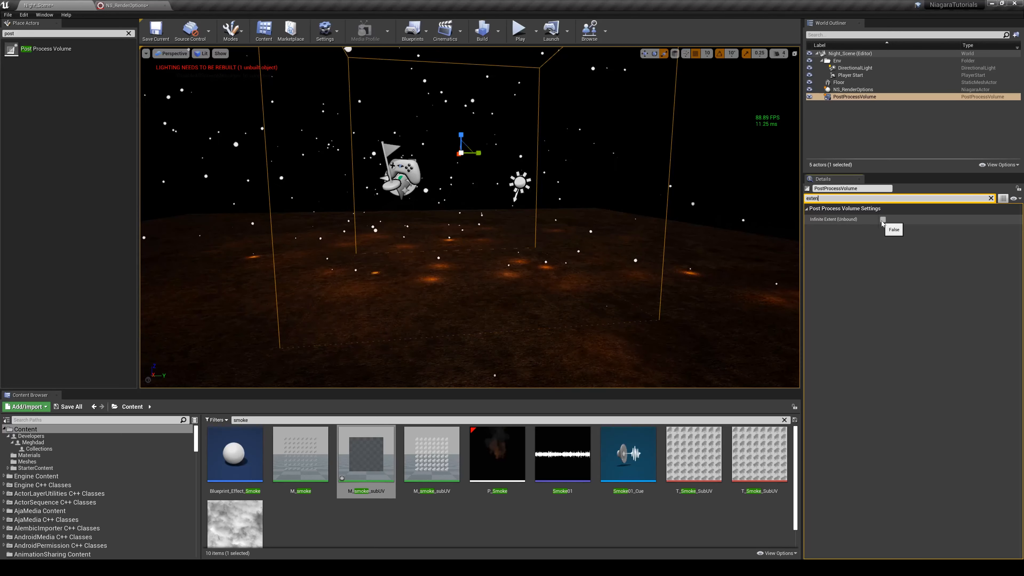
{"action": "left_click", "coordinate": [882, 219]}
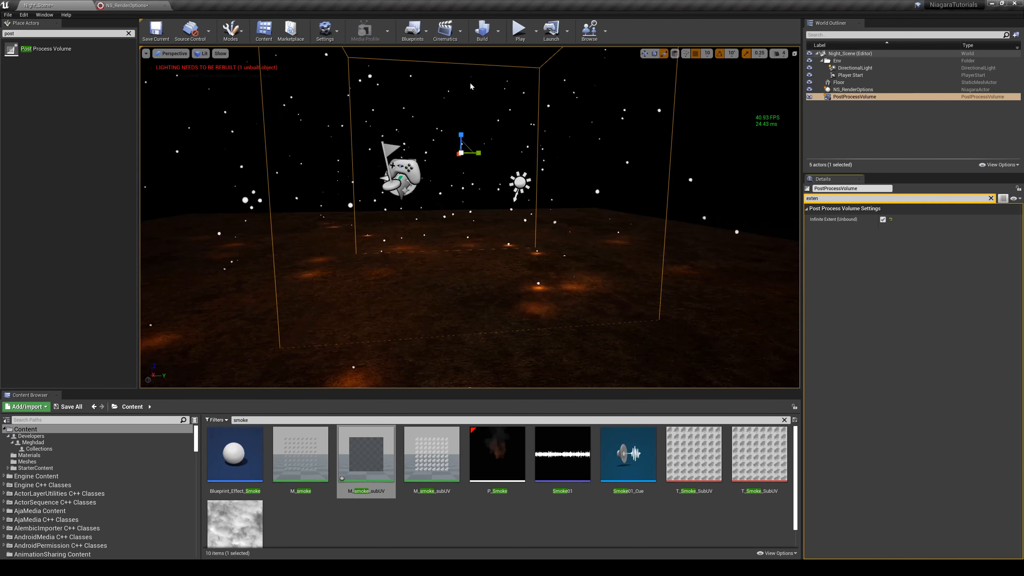
Find the bloom settings of the PostProcessVolume, enable the Method and Intensity overrides, and set Intensity to 3.0
{"action": "left_click", "coordinate": [990, 198]}
{"action": "left_click", "coordinate": [871, 198]}
{"action": "type", "text": "bloom"}
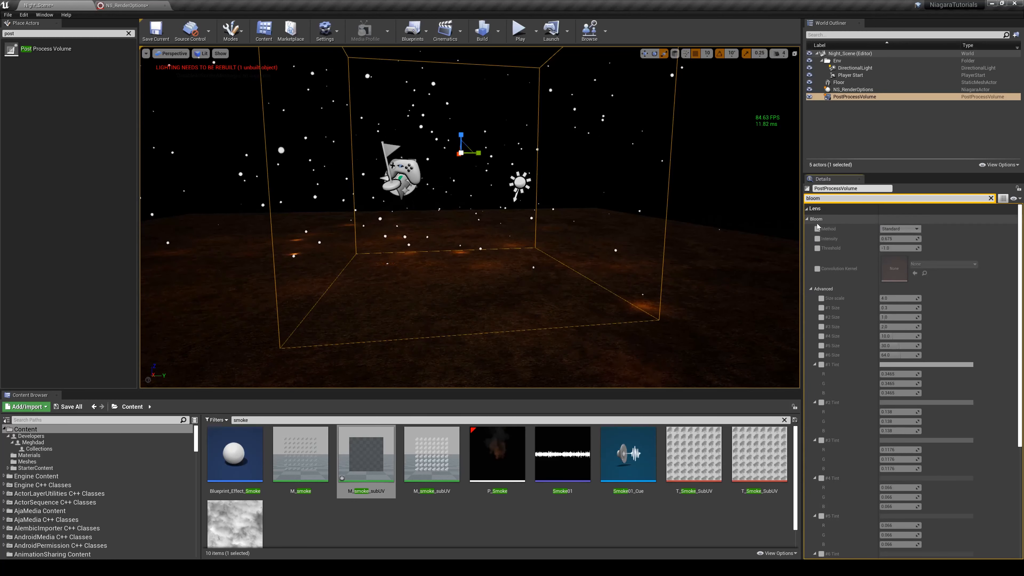
{"action": "left_click", "coordinate": [817, 229]}
{"action": "left_click", "coordinate": [817, 238]}
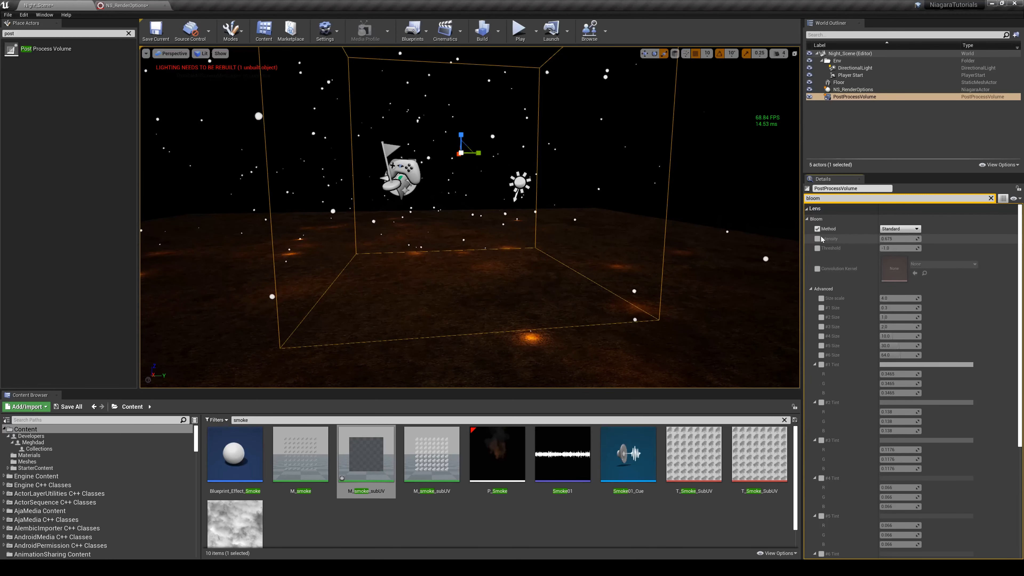
{"action": "left_click", "coordinate": [899, 239]}
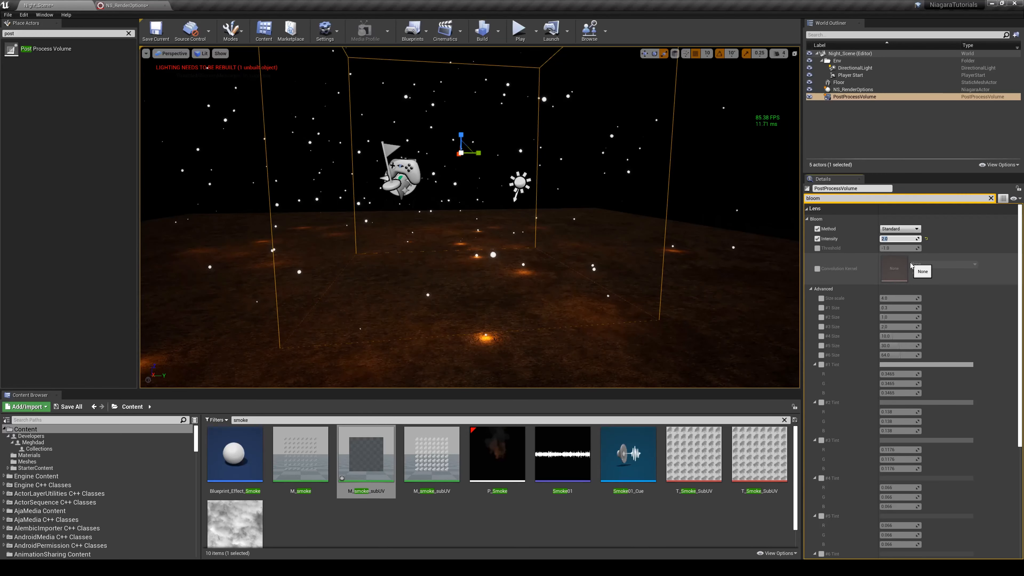
{"action": "type", "text": "3.0"}
{"action": "key", "text": "Return"}
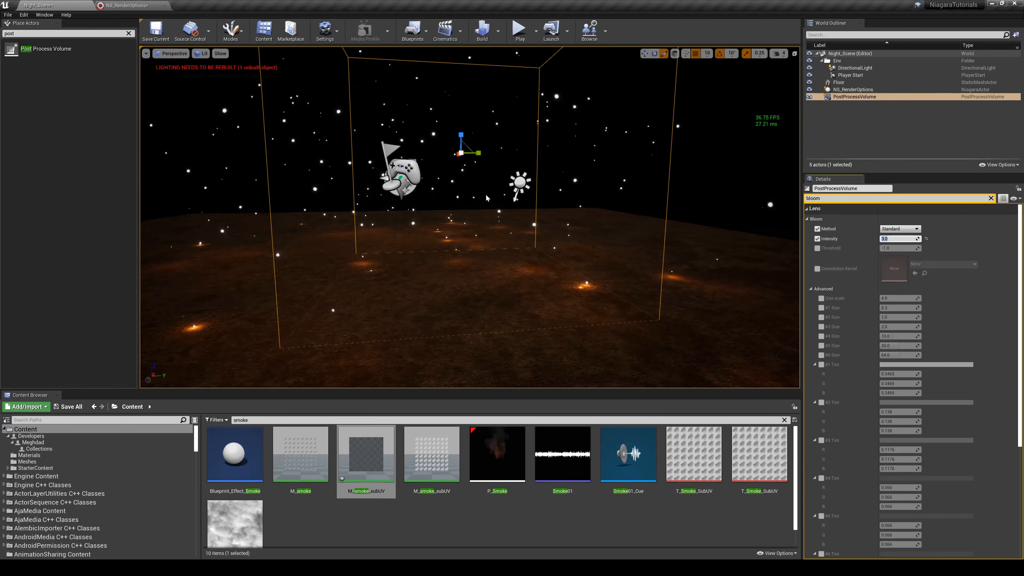
Try a bloom Intensity of about 5 on the PostProcessVolume and settle on 2.0
{"action": "right_click", "coordinate": [446, 266]}
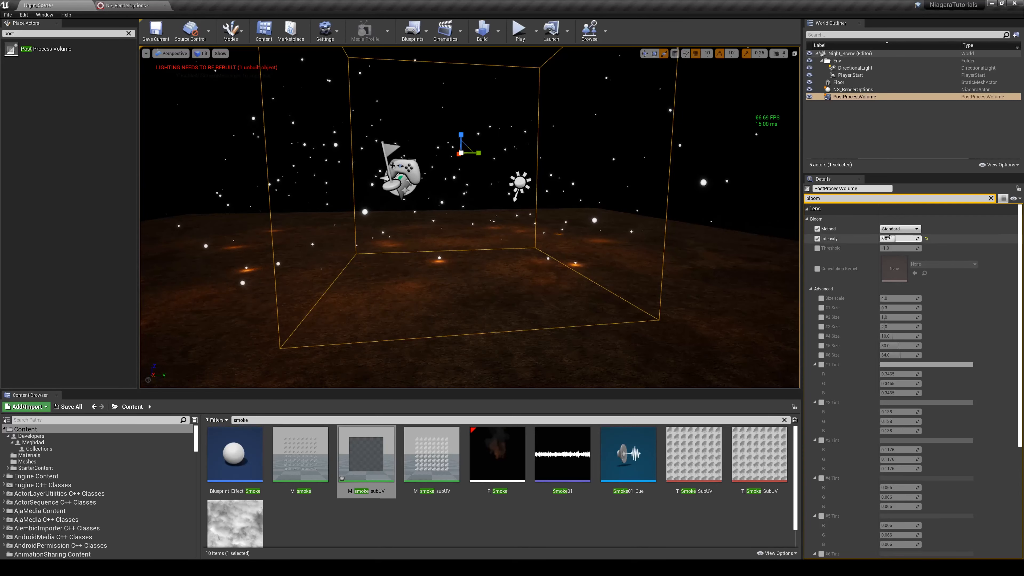
{"action": "left_click_drag", "start_coordinate": [900, 239], "coordinate": [905, 238]}
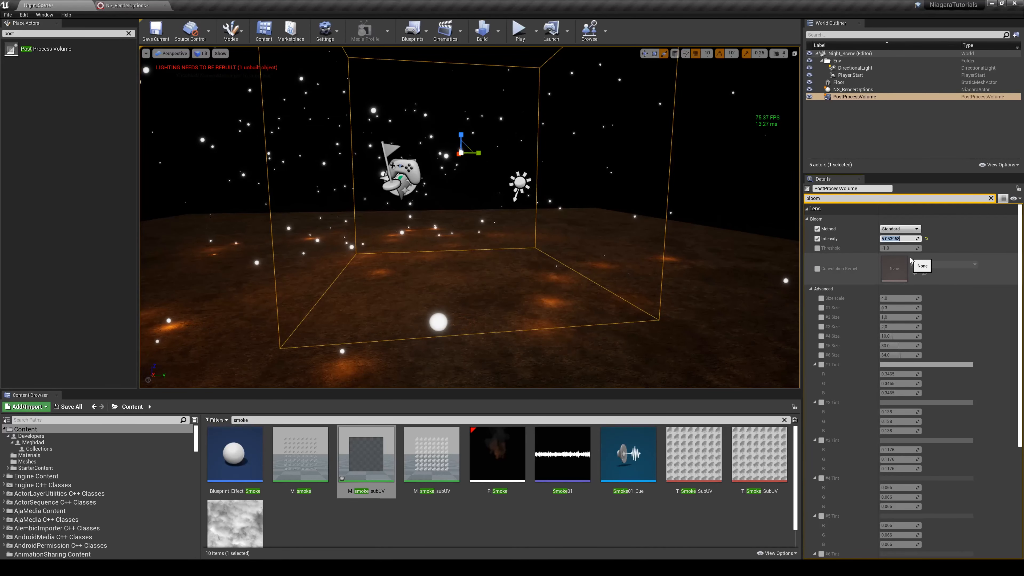
{"action": "type", "text": "2"}
{"action": "key", "text": "Return"}
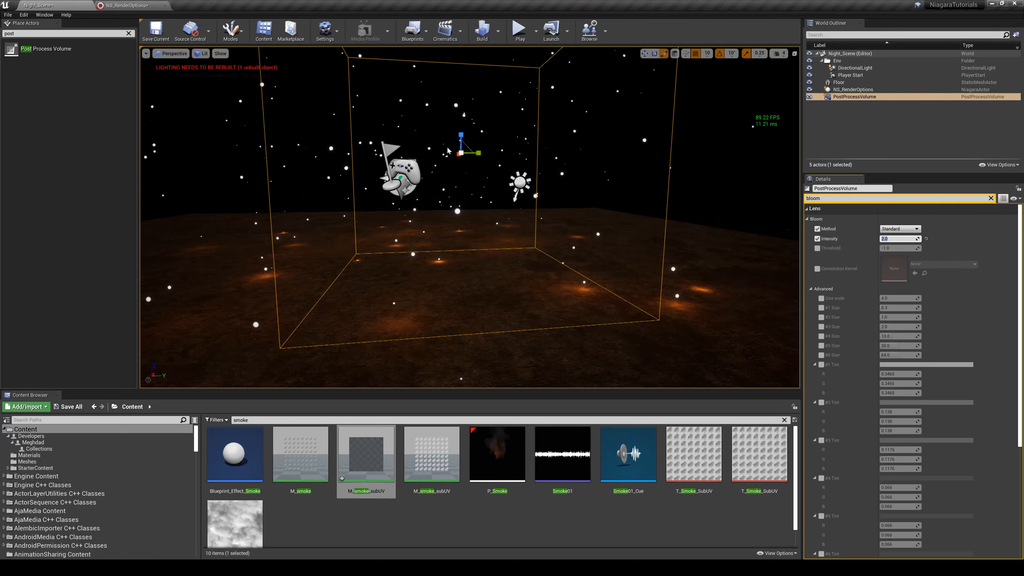
In NS_RenderOptions, set the color Value in the Lights emitter's Initialize Particle module to 50 and check the glow in the Night_Scene level
{"action": "left_click", "coordinate": [126, 5]}
{"action": "left_click", "coordinate": [433, 339]}
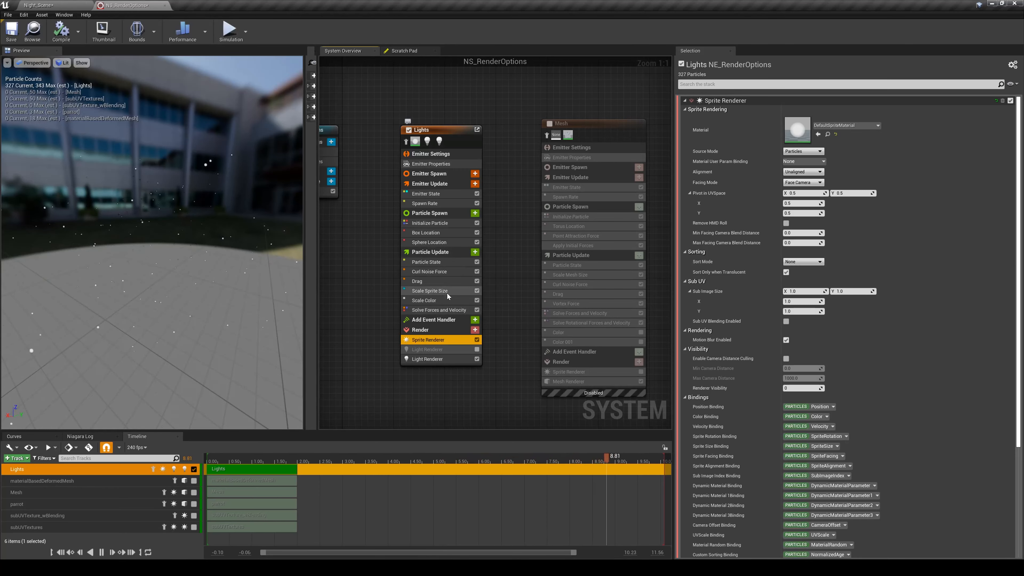
{"action": "left_click", "coordinate": [427, 300]}
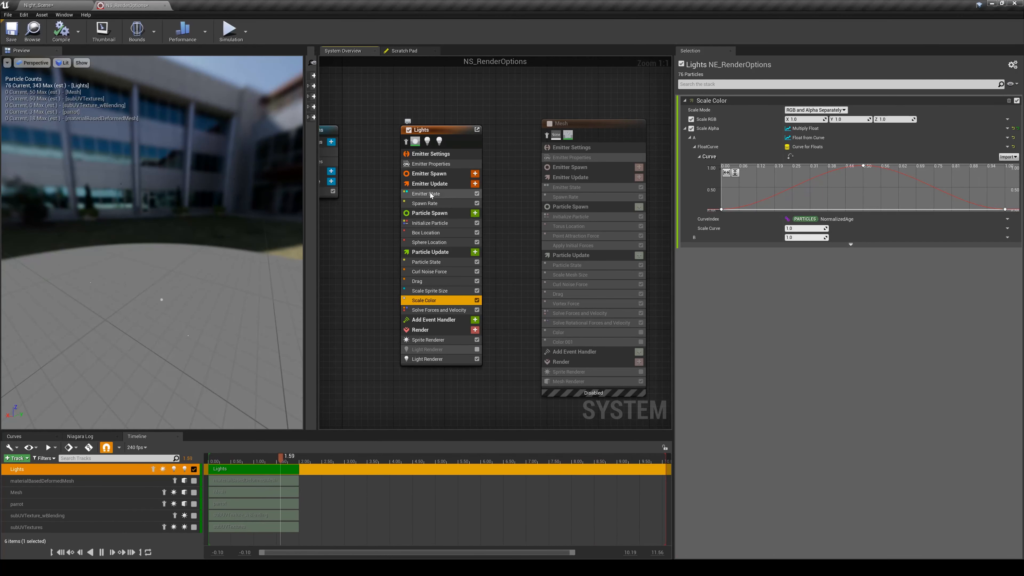
{"action": "left_click", "coordinate": [439, 223]}
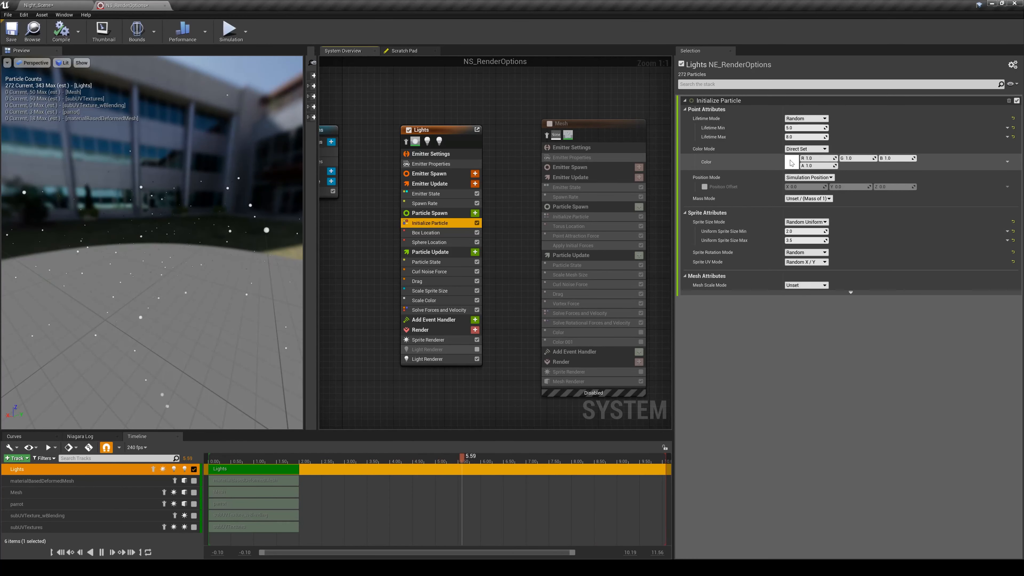
{"action": "left_click", "coordinate": [791, 163]}
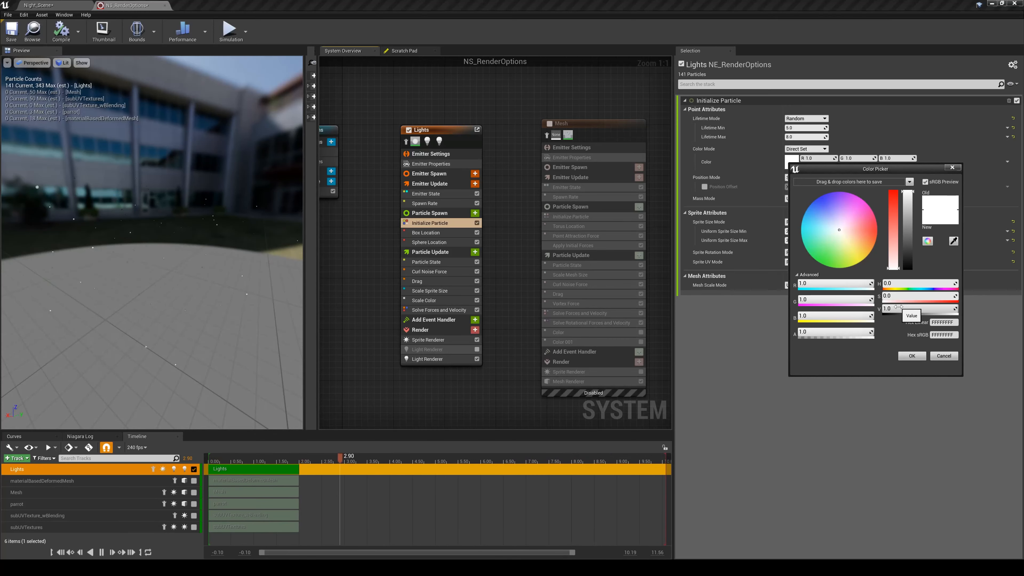
{"action": "left_click", "coordinate": [899, 307]}
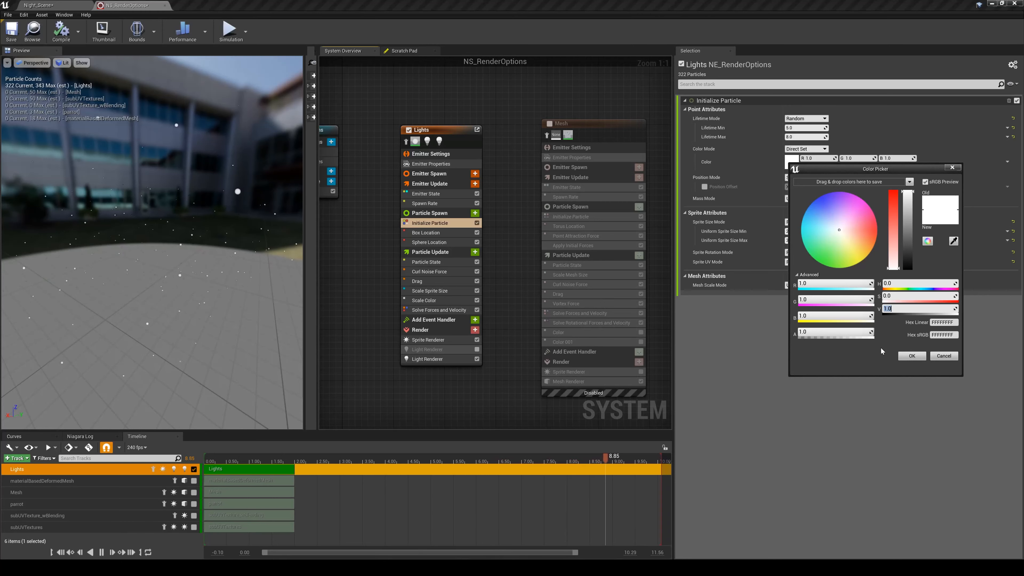
{"action": "type", "text": "50"}
{"action": "key", "text": "Return"}
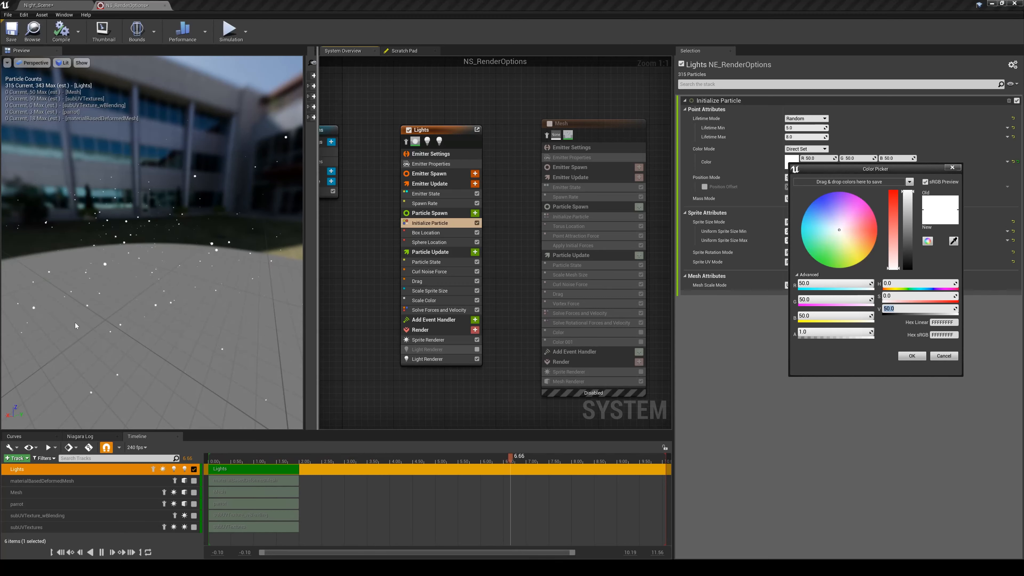
{"action": "left_click", "coordinate": [52, 7]}
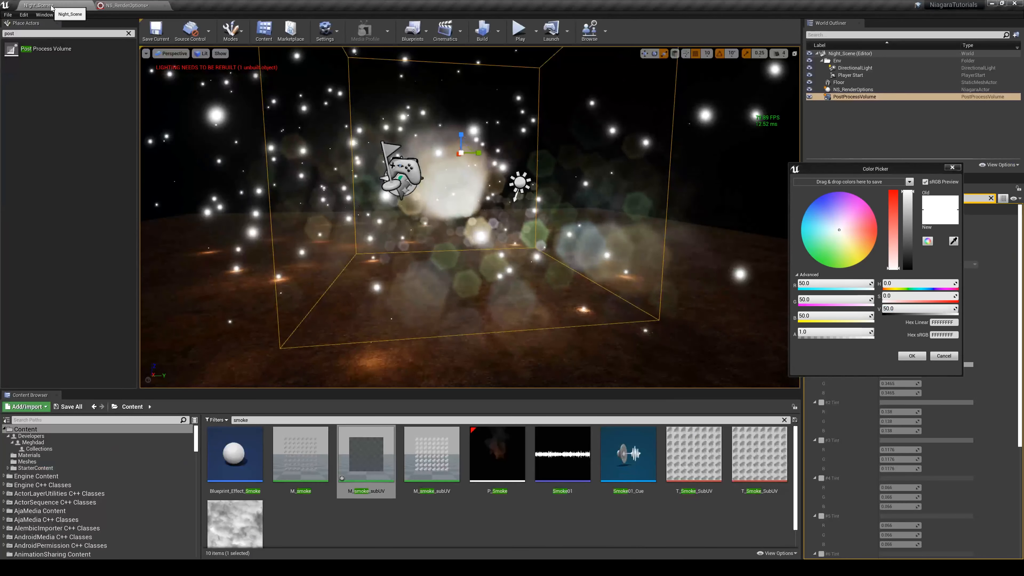
{"action": "left_click", "coordinate": [951, 168]}
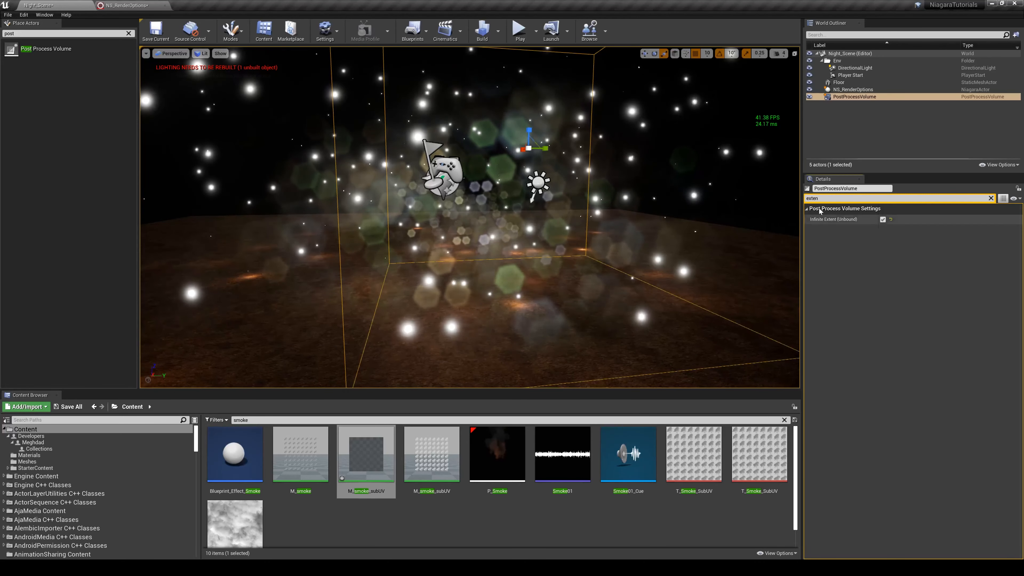
Find the lens flare settings of the PostProcessVolume, enable the Intensity override and set it to 0.01
{"action": "left_click", "coordinate": [859, 98]}
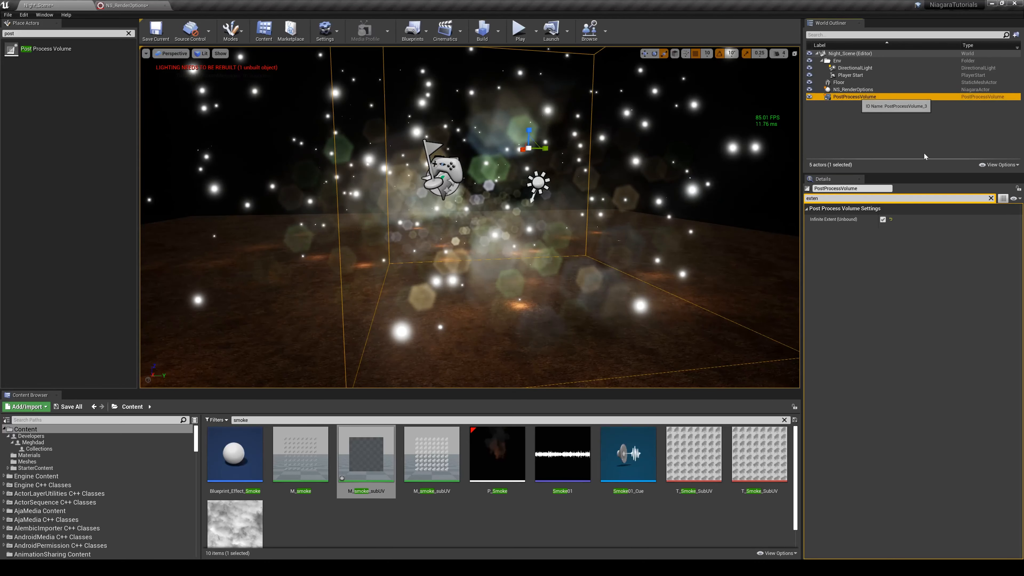
{"action": "left_click", "coordinate": [991, 198]}
{"action": "type", "text": "len"}
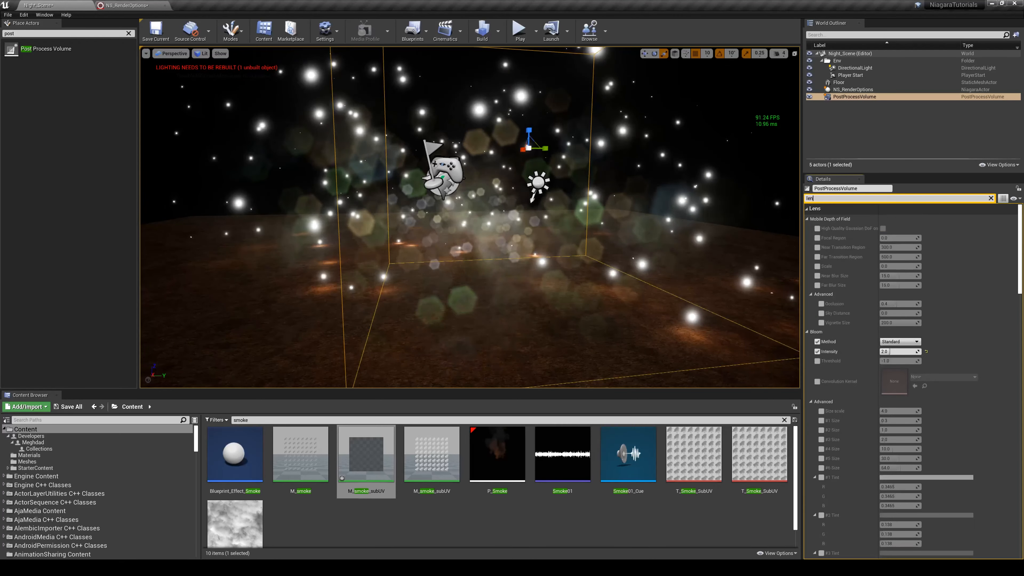
{"action": "type", "text": "s flare"}
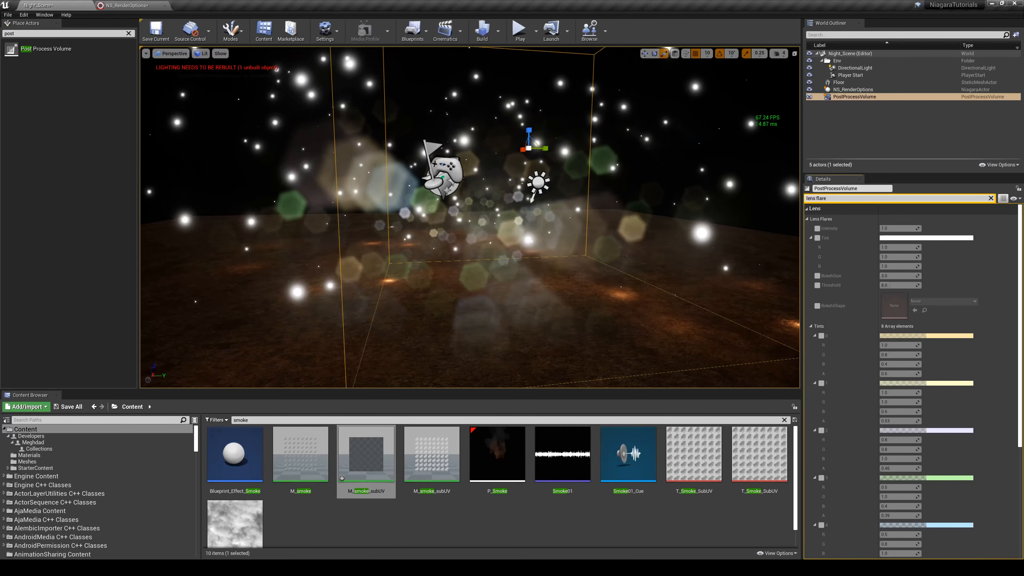
{"action": "left_click", "coordinate": [817, 228]}
{"action": "left_click", "coordinate": [894, 228]}
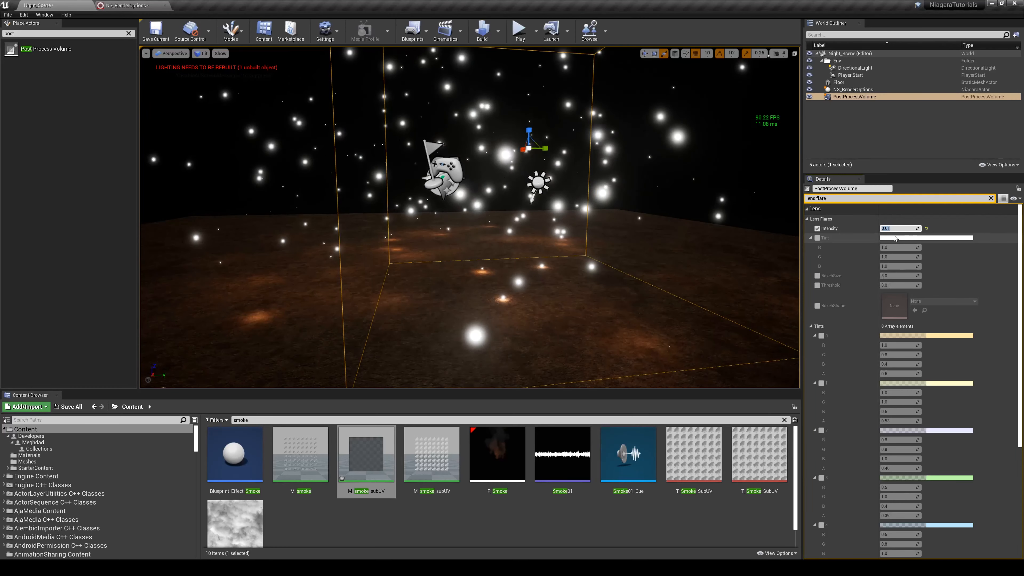
{"action": "mouse_move", "coordinate": [470, 218]}
{"action": "right_mouse_down"}
{"action": "mouse_move", "coordinate": [455, 218]}
{"action": "mouse_move", "coordinate": [508, 217]}
{"action": "mouse_move", "coordinate": [480, 217]}
{"action": "right_mouse_up"}
{"action": "left_click_drag", "start_coordinate": [479, 217], "coordinate": [464, 264]}
Change the Lights emitter's initial particle color to a warm orange with R 50, G about 35.1 and B about 3.1
{"action": "left_click", "coordinate": [134, 4]}
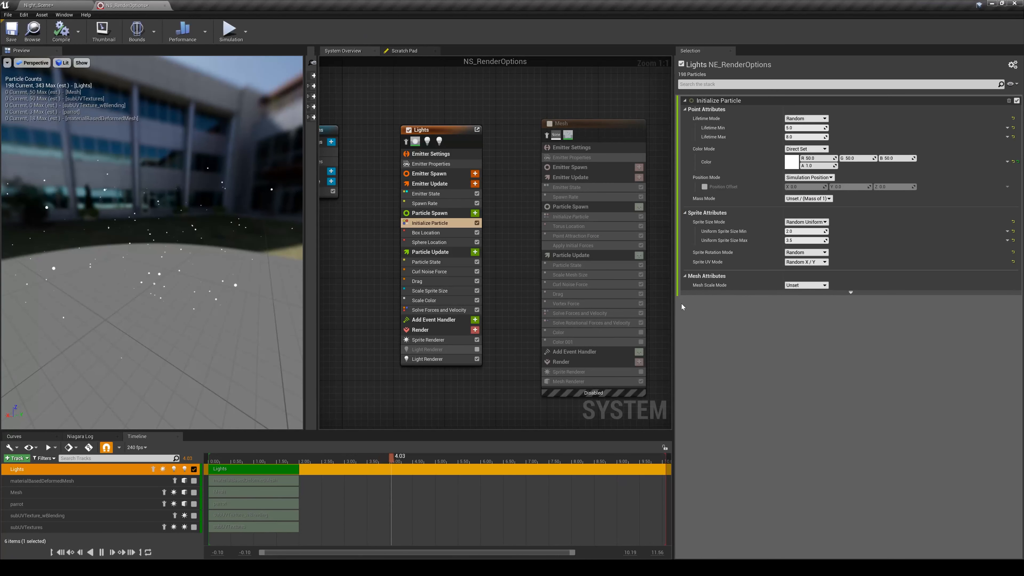
{"action": "left_click", "coordinate": [792, 162]}
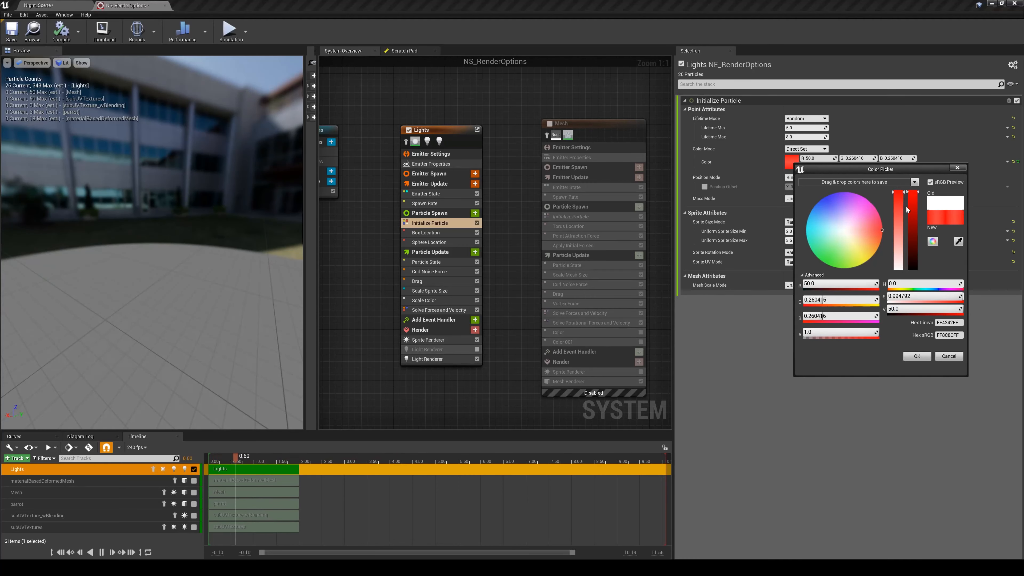
{"action": "left_click_drag", "start_coordinate": [869, 246], "coordinate": [872, 254]}
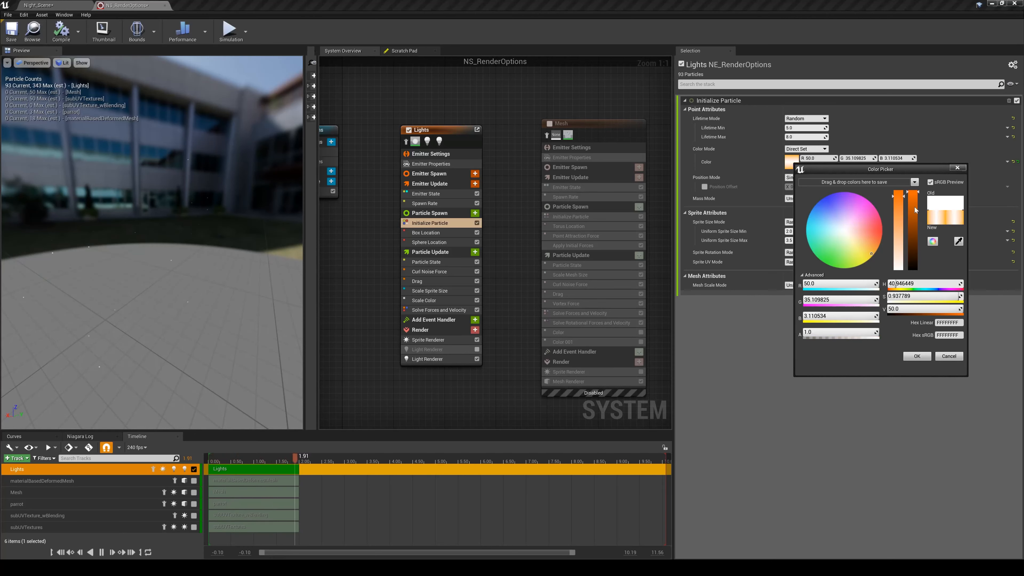
{"action": "left_click", "coordinate": [917, 357]}
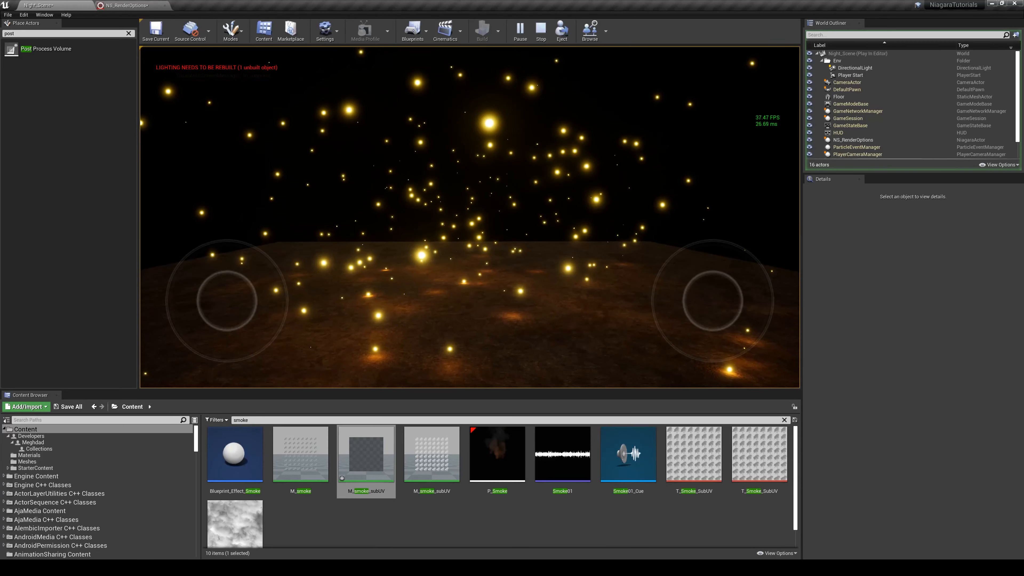